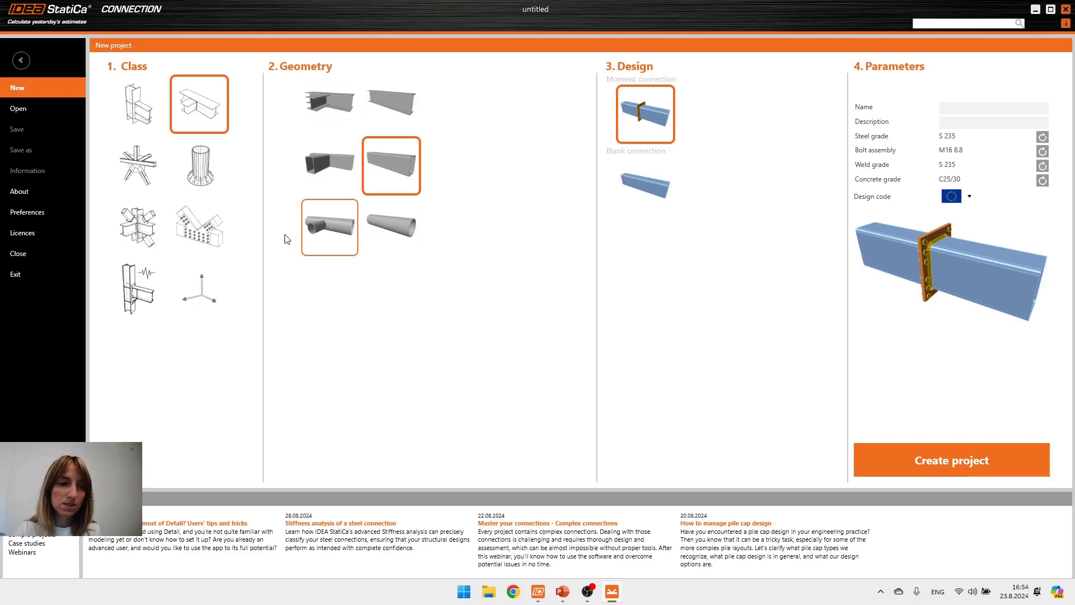
Create a new connection project from the empty template shown as coordinate axes, keeping the default materials and design code.
click(205, 285)
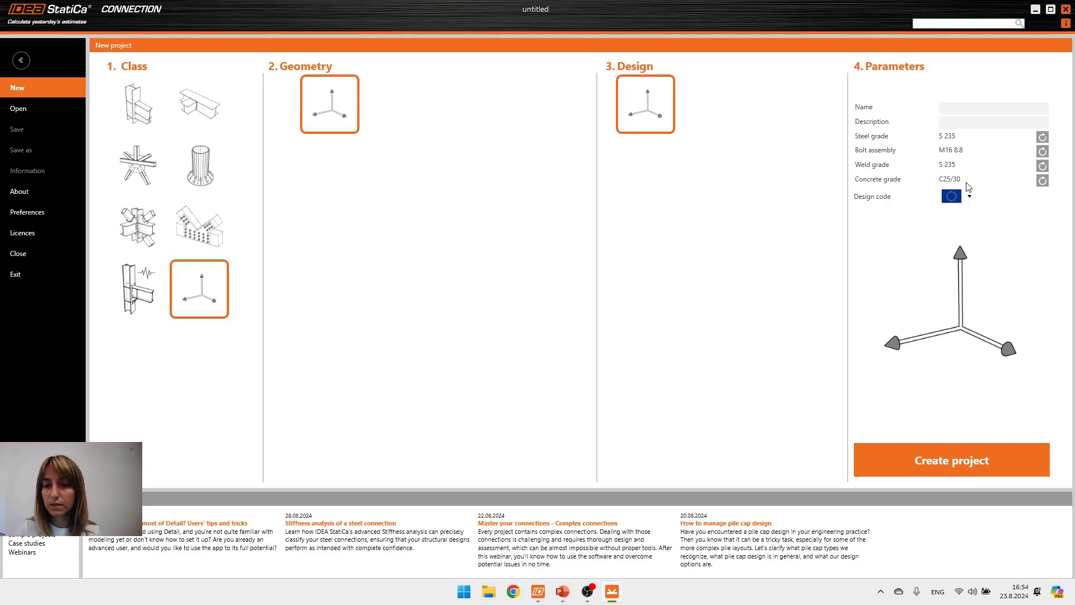
click(927, 457)
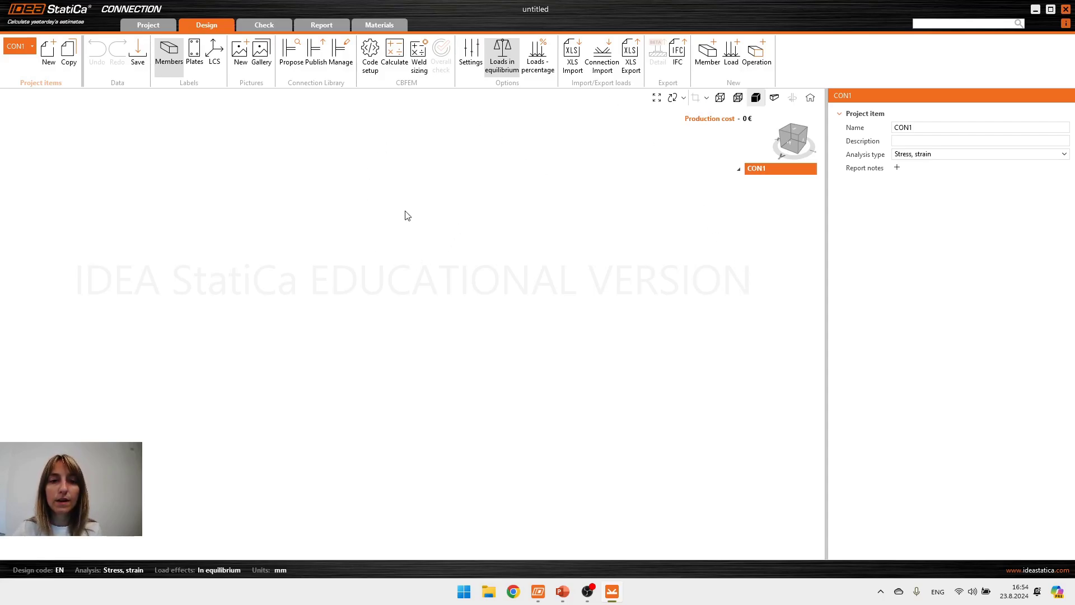
Add a first member with the rolled square hollow cross-section SHS140/140/5.0 in steel S 235.
click(709, 64)
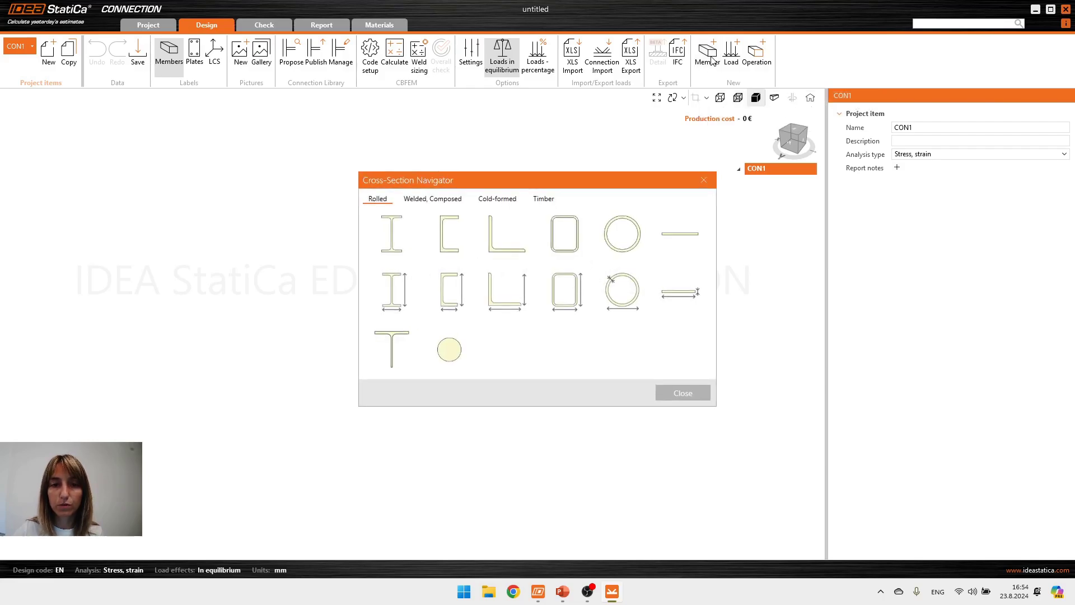
click(562, 243)
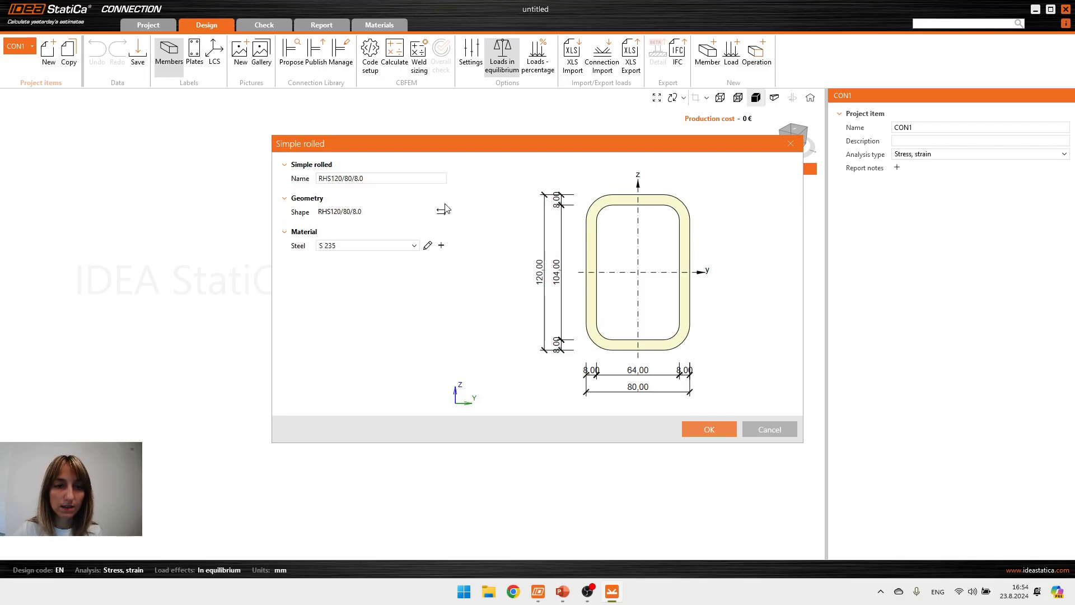
click(442, 211)
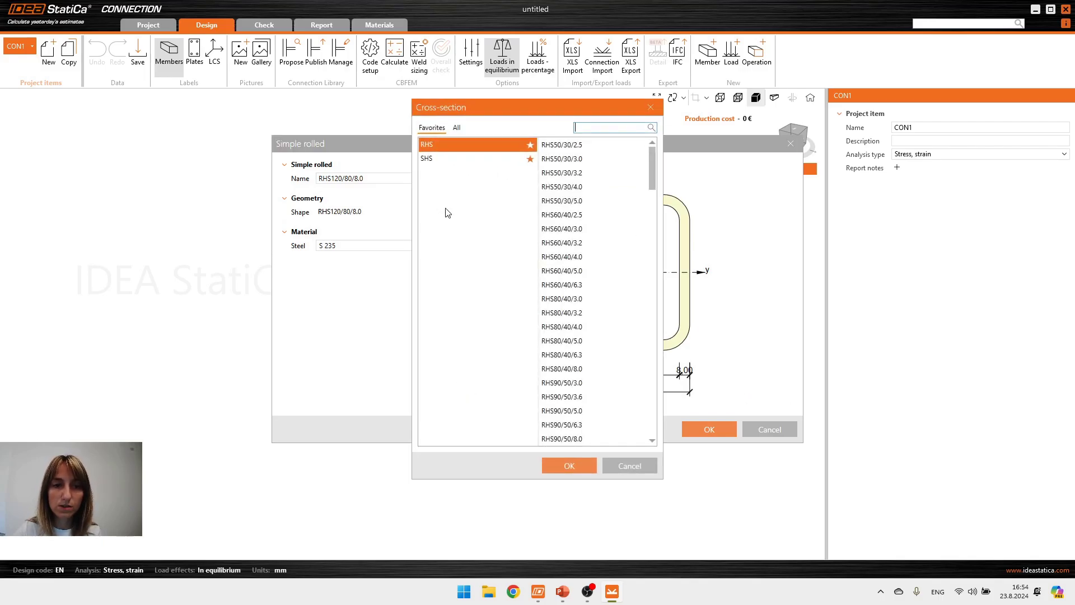
click(452, 160)
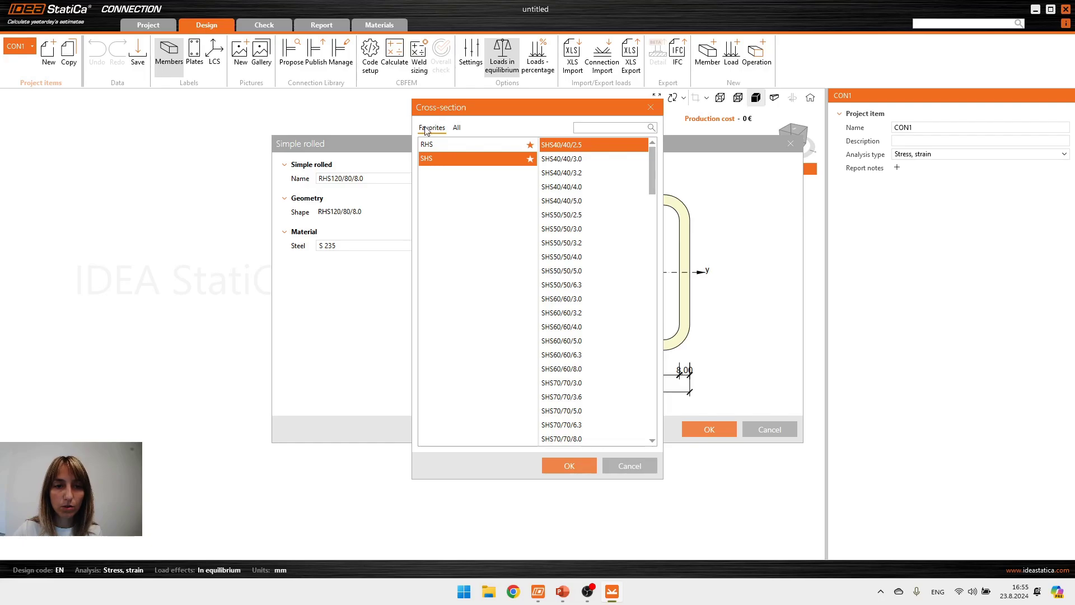
click(458, 128)
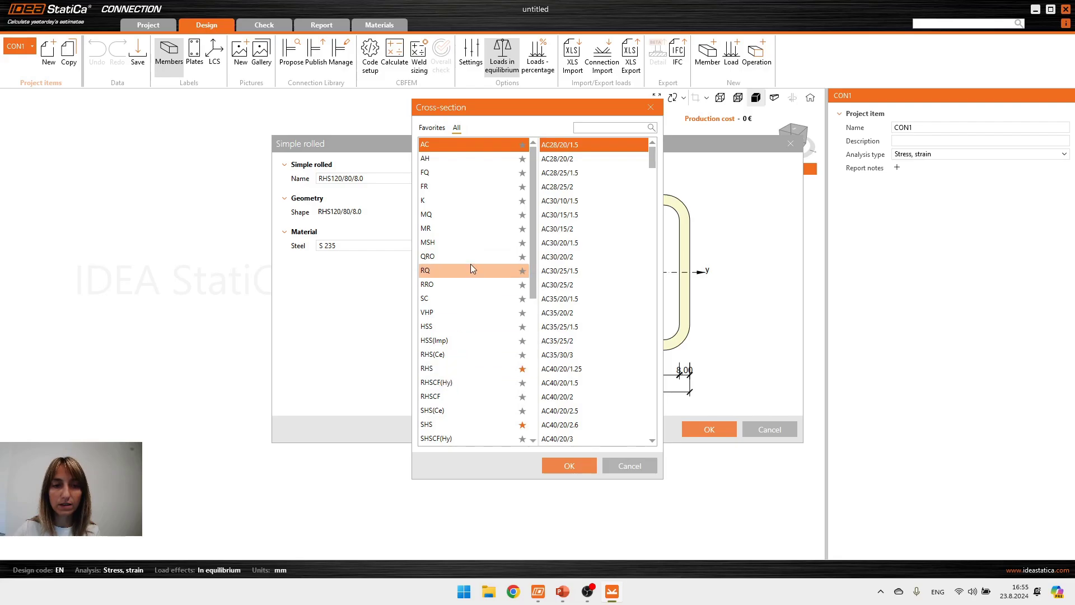
click(432, 130)
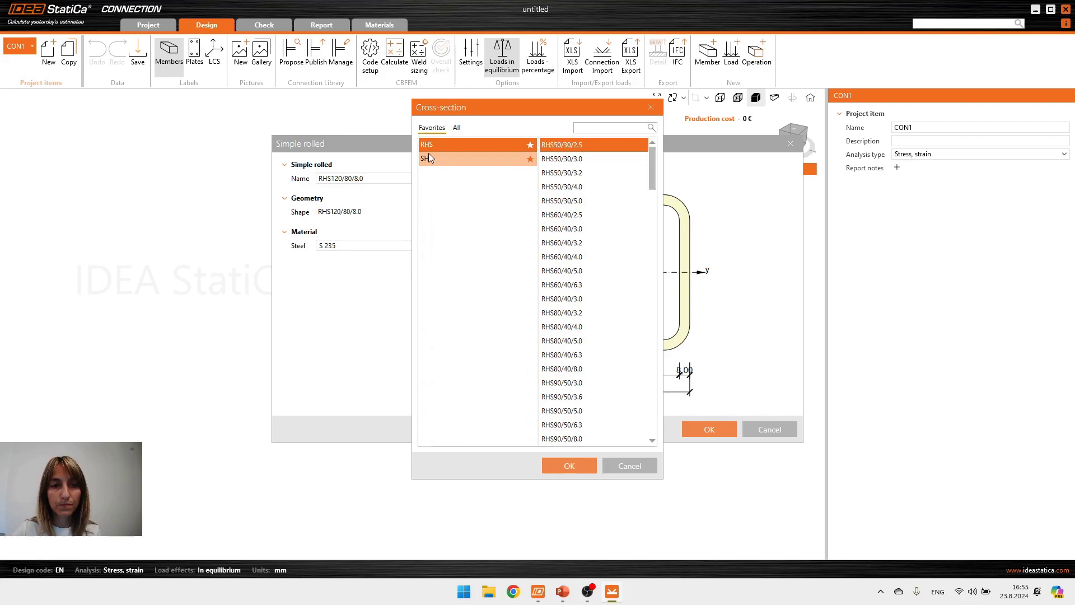
click(442, 159)
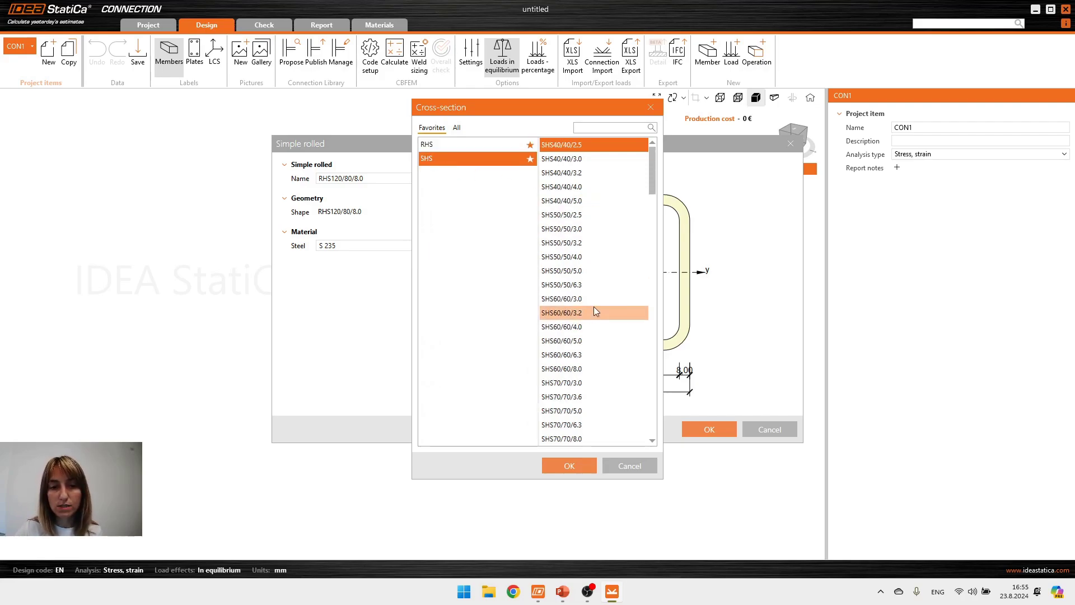
drag(654, 189, 651, 266)
click(561, 273)
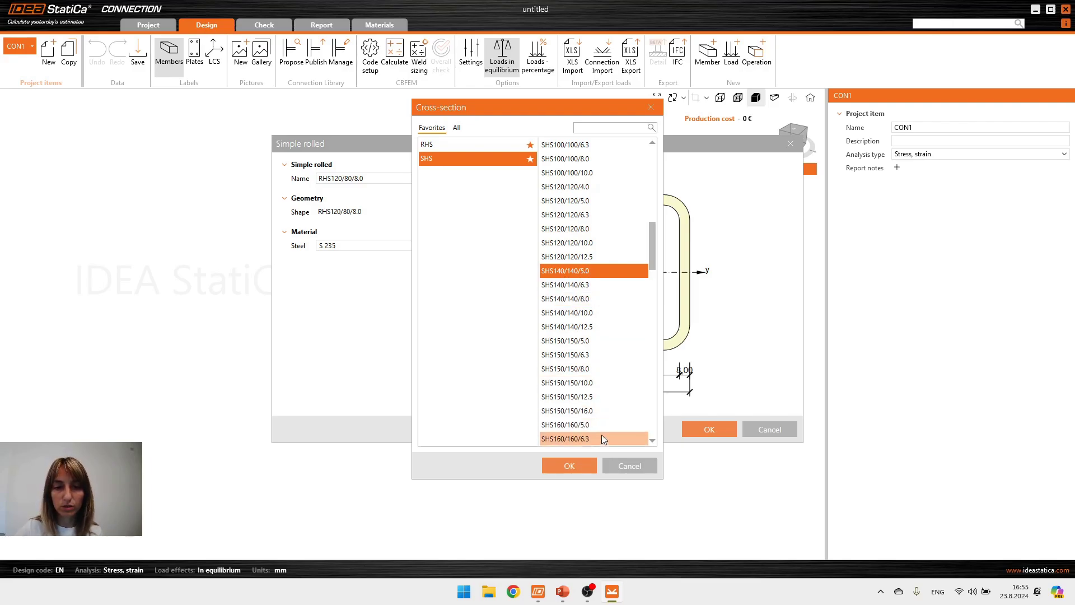
click(576, 464)
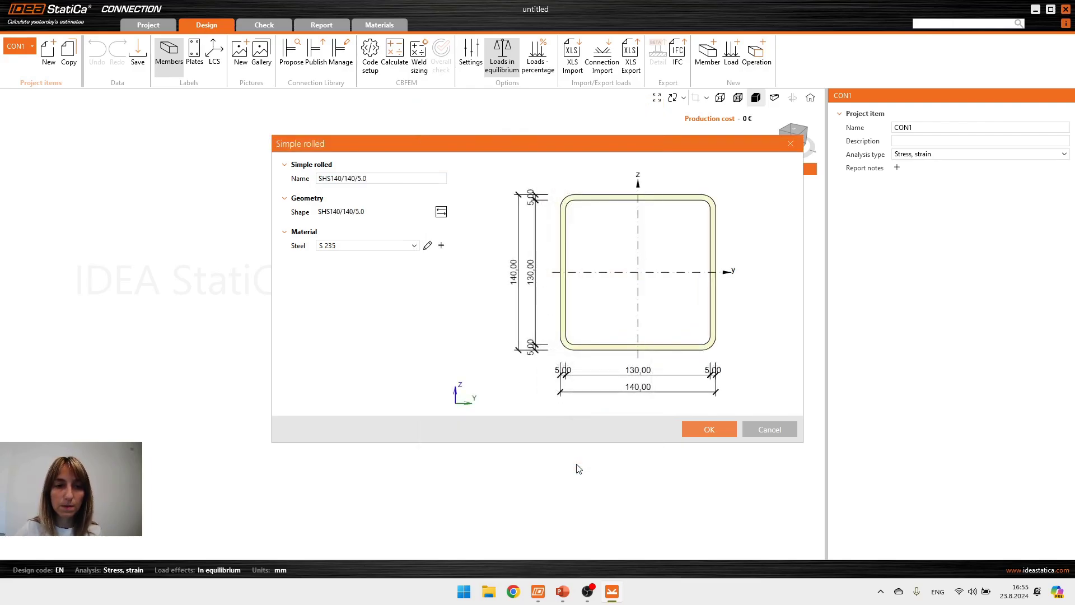
click(708, 431)
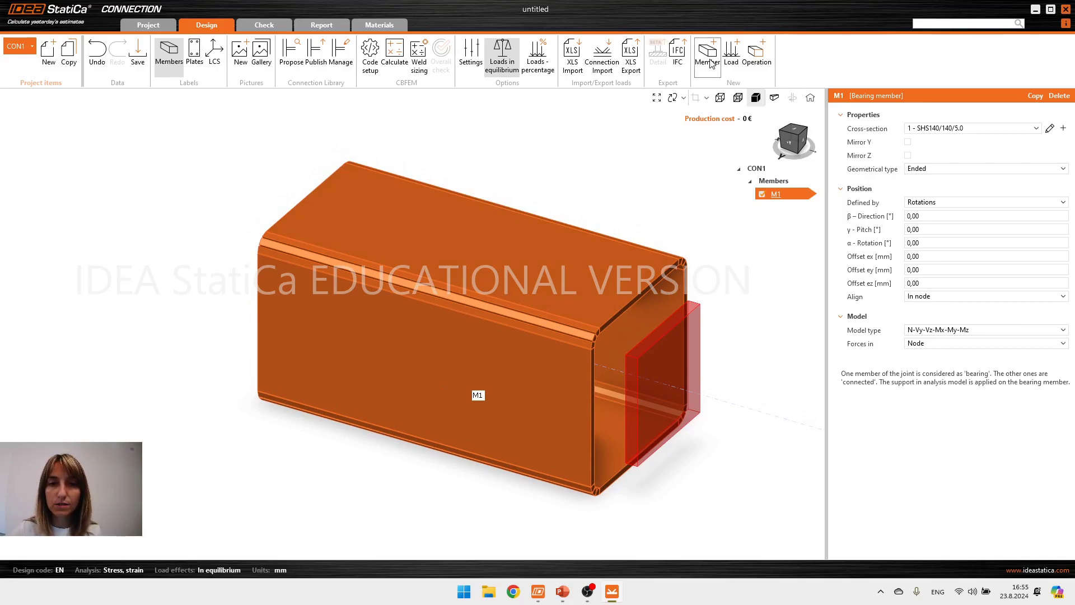
Copy member M1 and set the copy's β direction to 180° so it extends the opposite way.
right_click(778, 196)
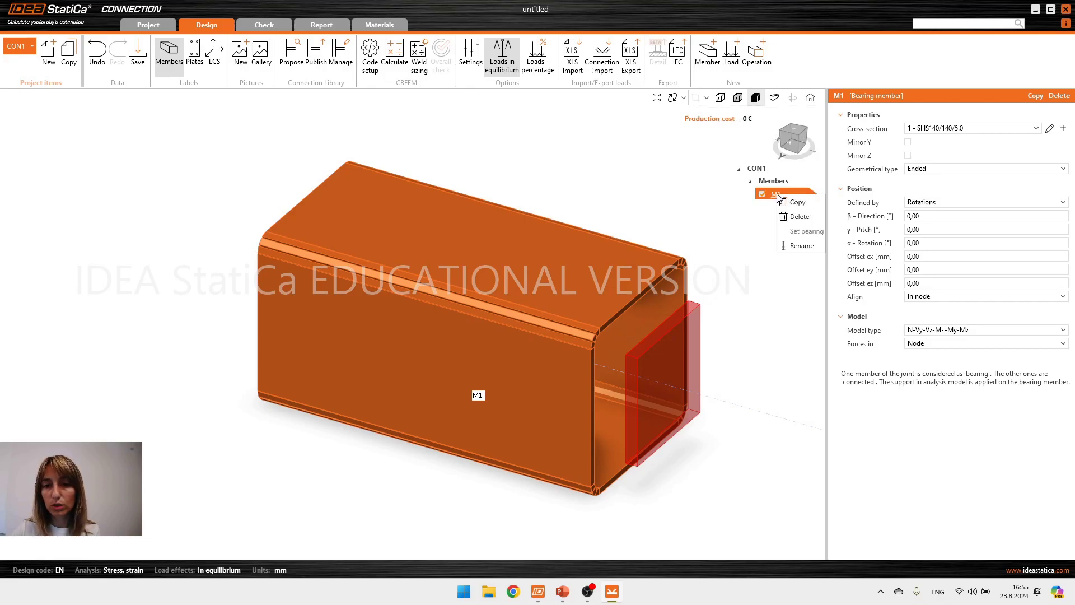
click(790, 201)
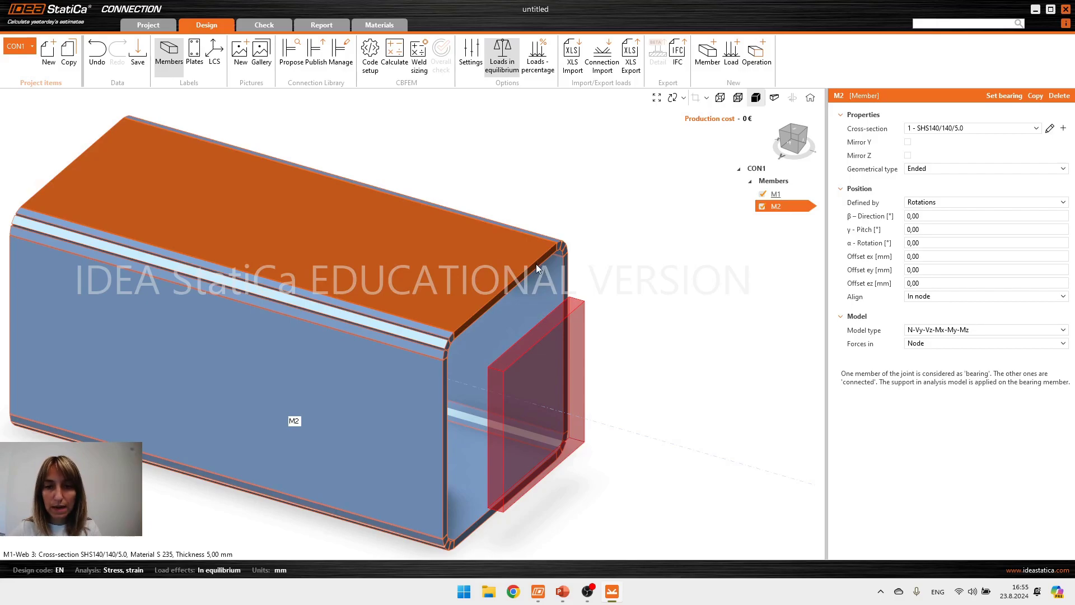
click(949, 215)
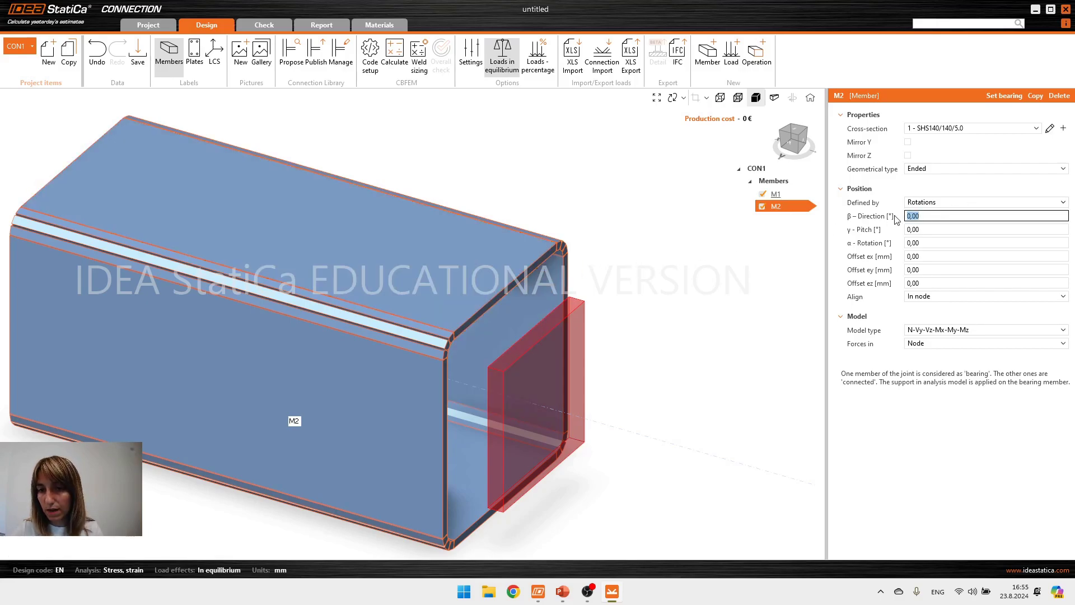
text(180)
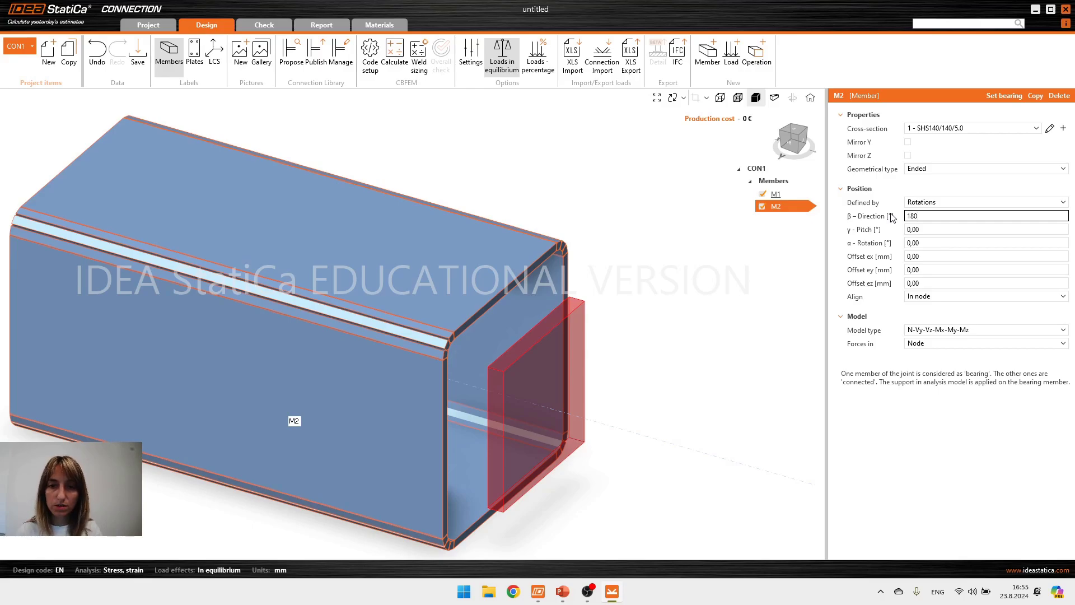
key(Tab)
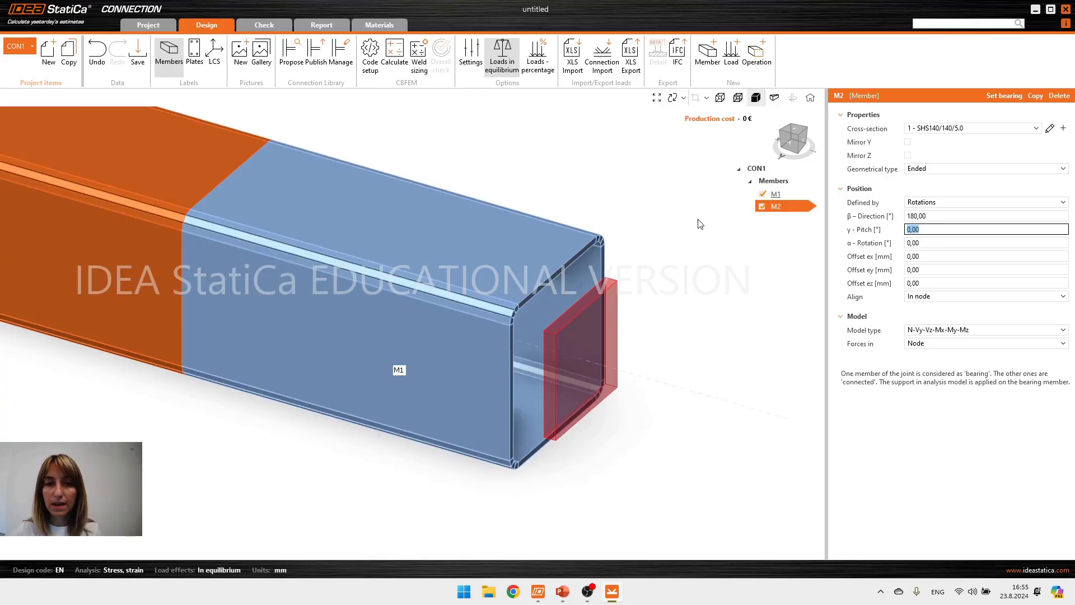
scroll(688, 221, down, 5)
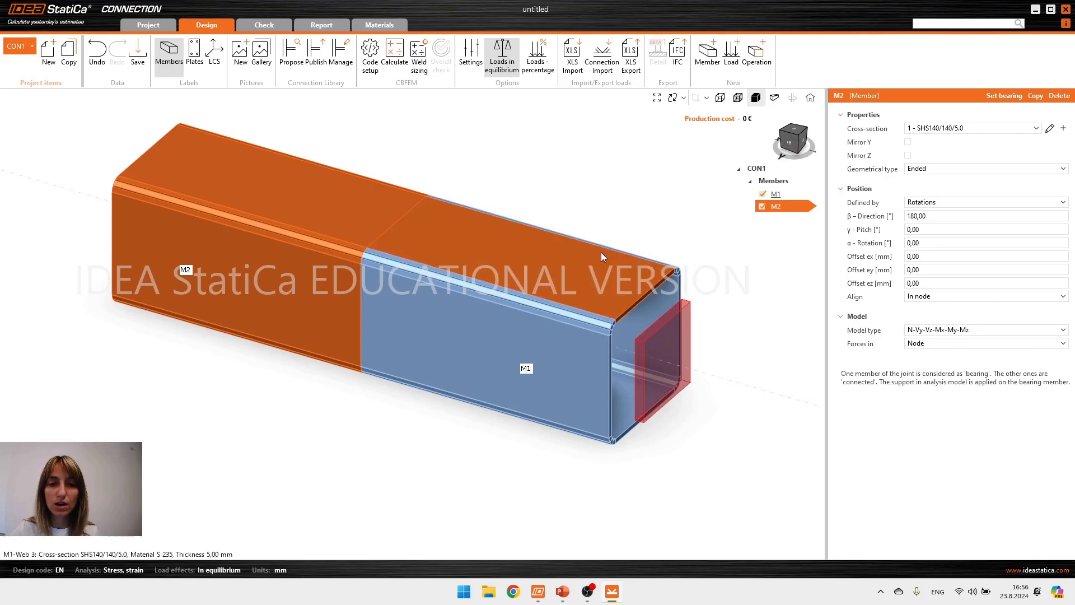
Assign a new rolled square hollow cross-section SHS160/160/5.0 to member M2.
click(1062, 129)
click(567, 231)
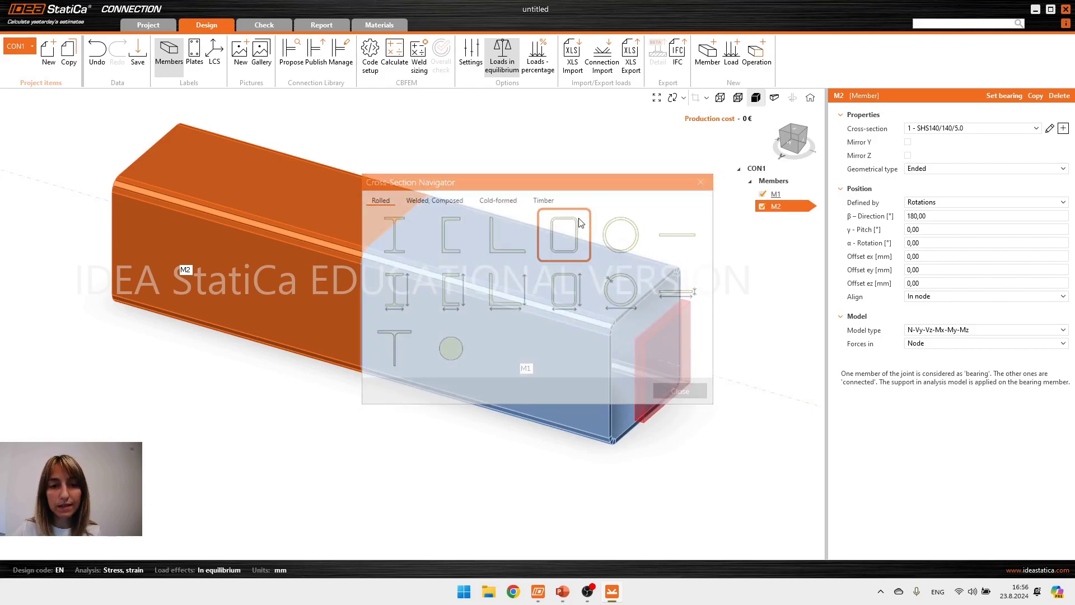
click(441, 212)
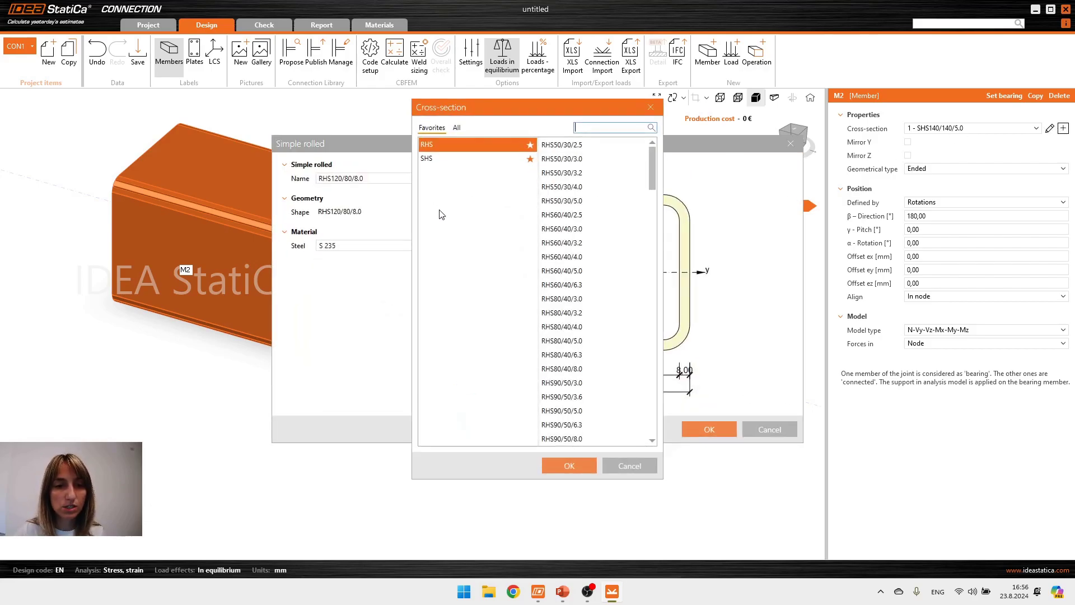
click(440, 160)
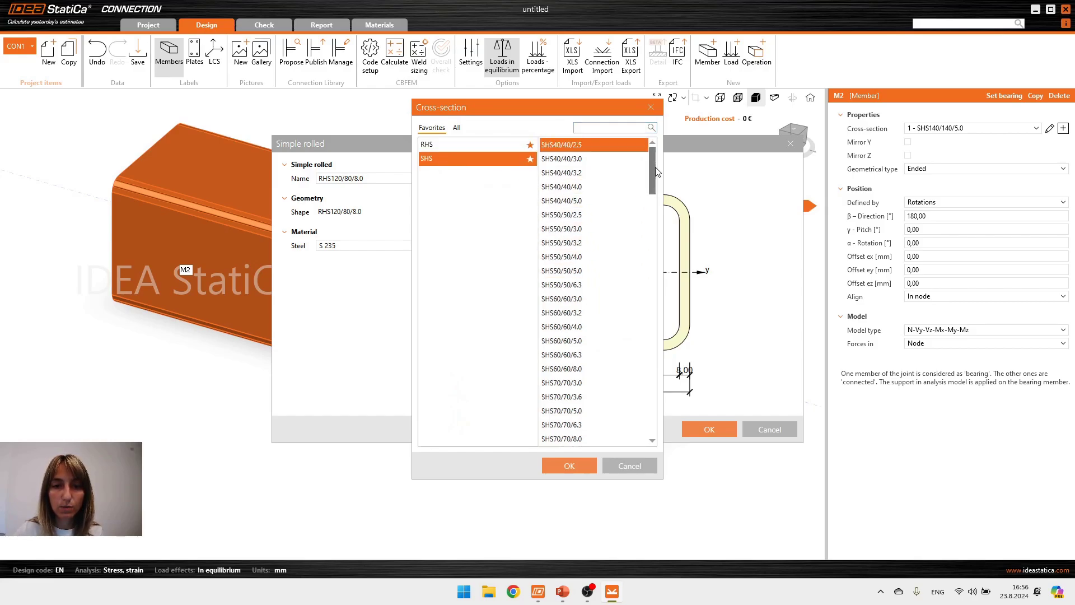
drag(653, 207, 644, 289)
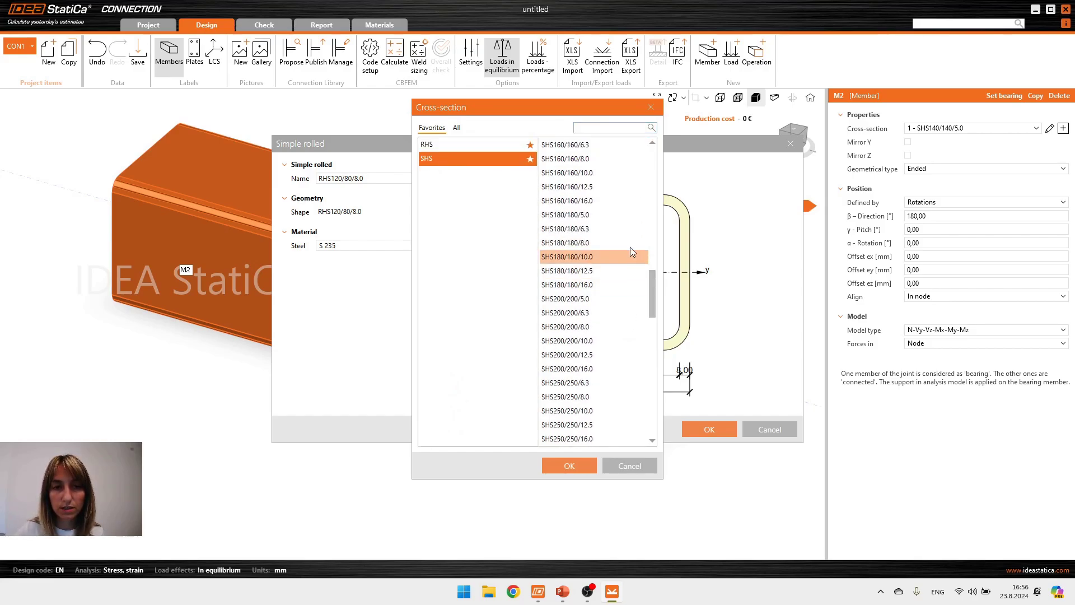
scroll(583, 173, up, 1)
click(563, 175)
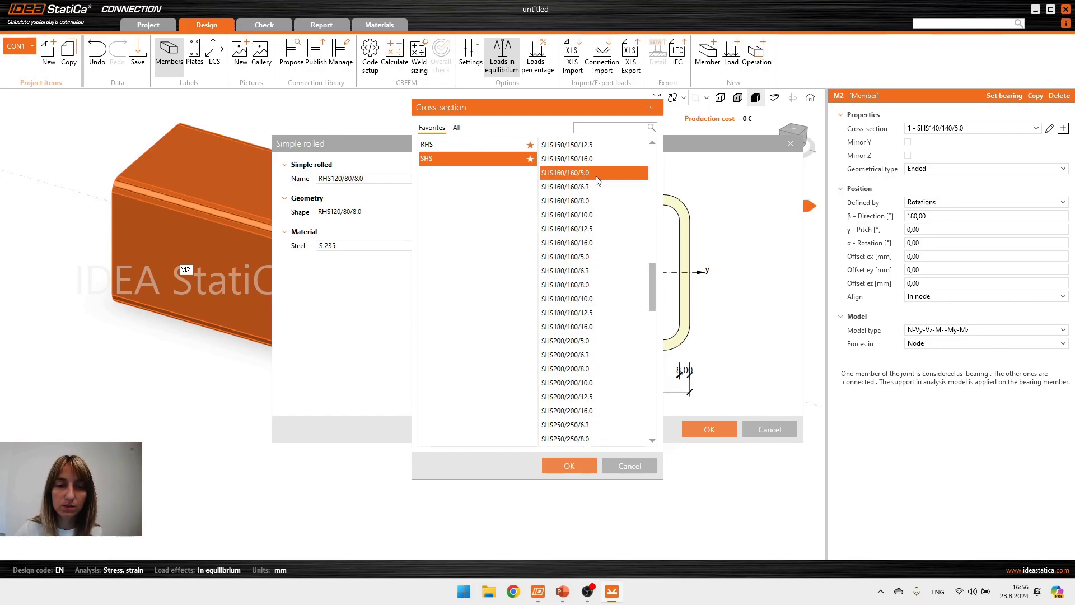
click(570, 466)
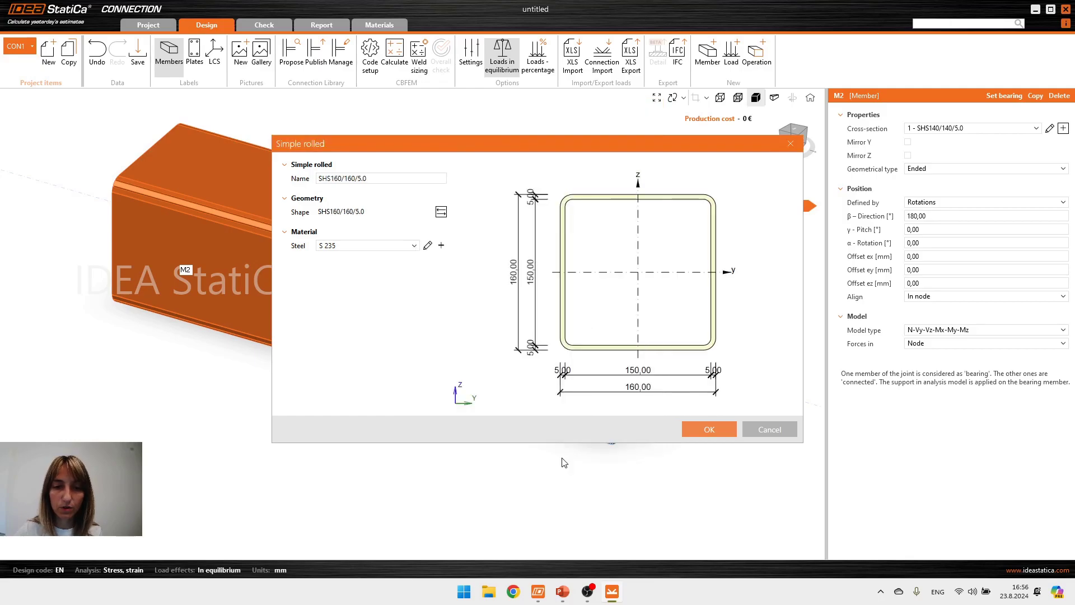
click(701, 424)
Set member M2's alignment to the "To member plate" option.
middle_drag(696, 429, 636, 430)
right_drag(636, 430, 631, 411)
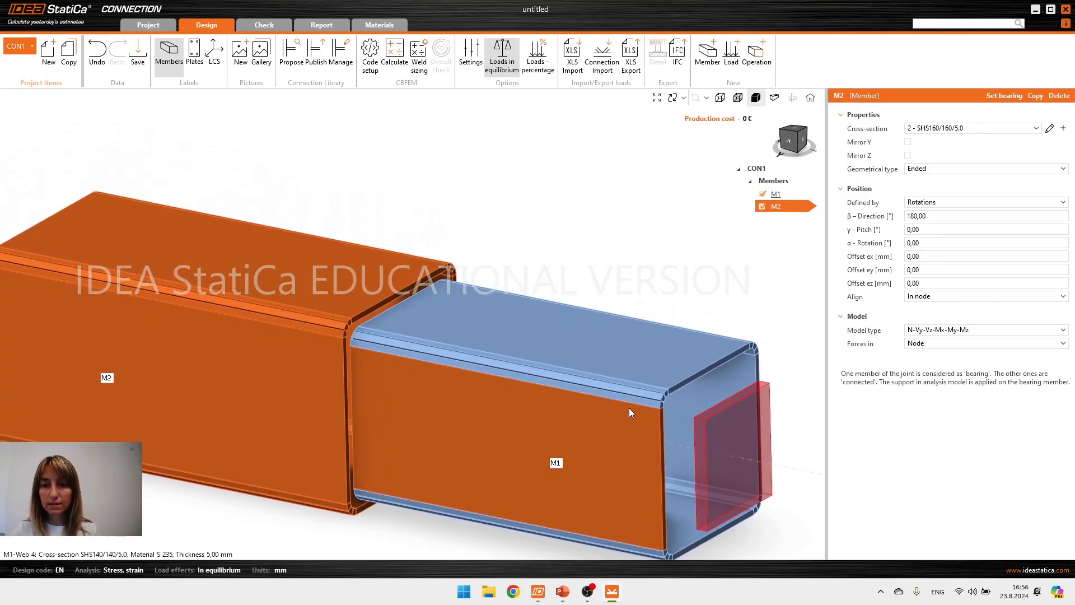
scroll(629, 404, down, 3)
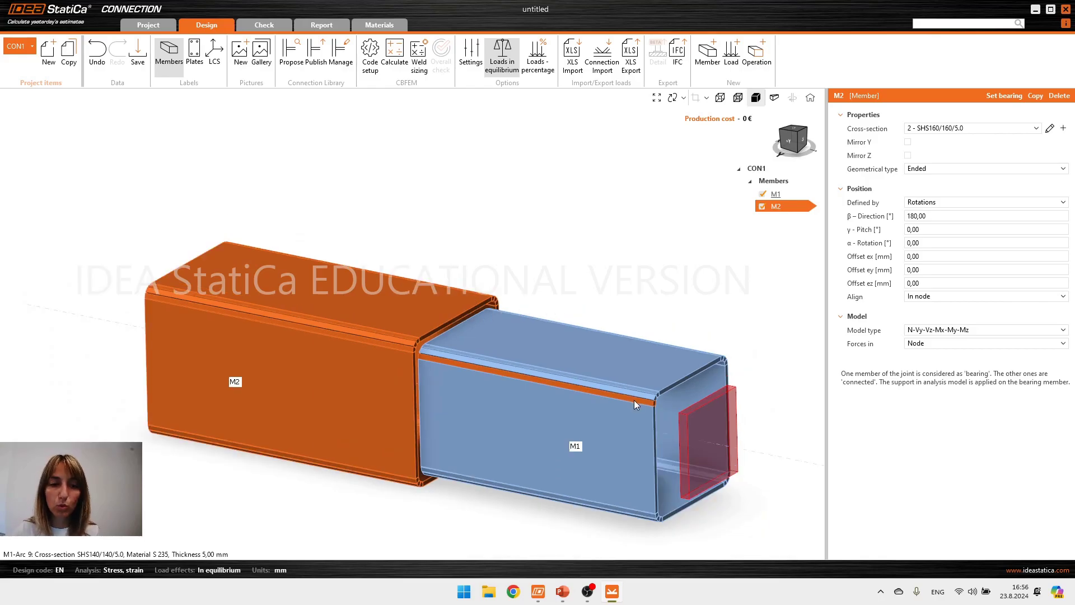
click(794, 147)
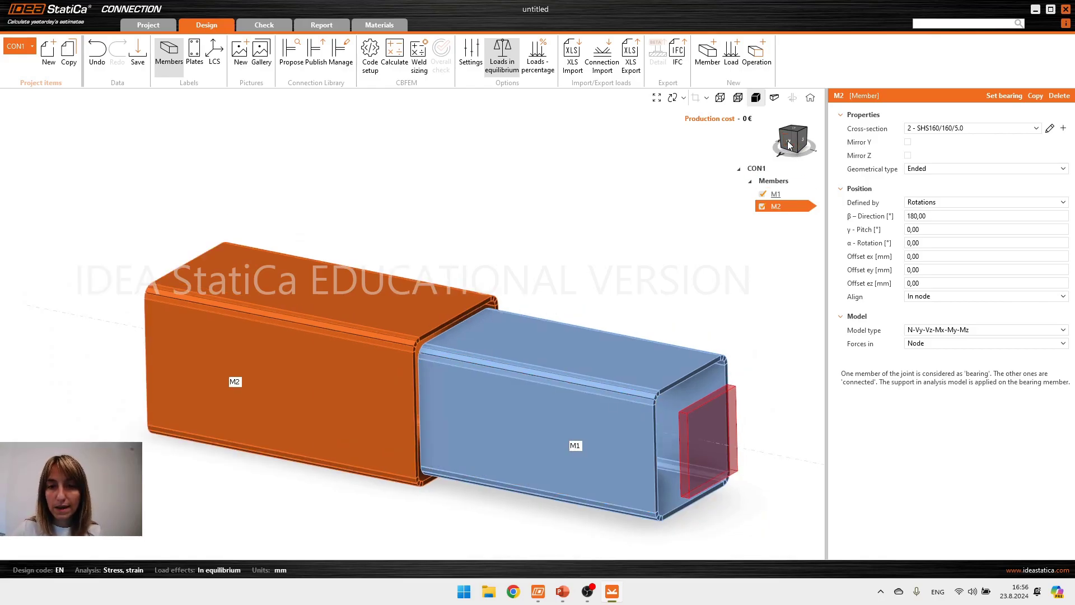
scroll(548, 297, up, 2)
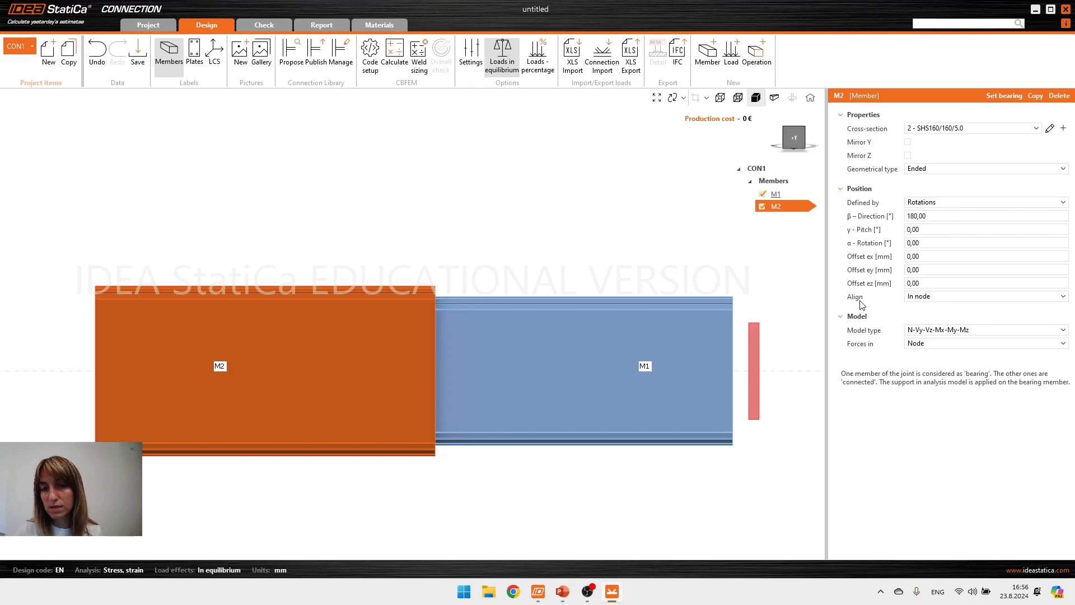
click(915, 297)
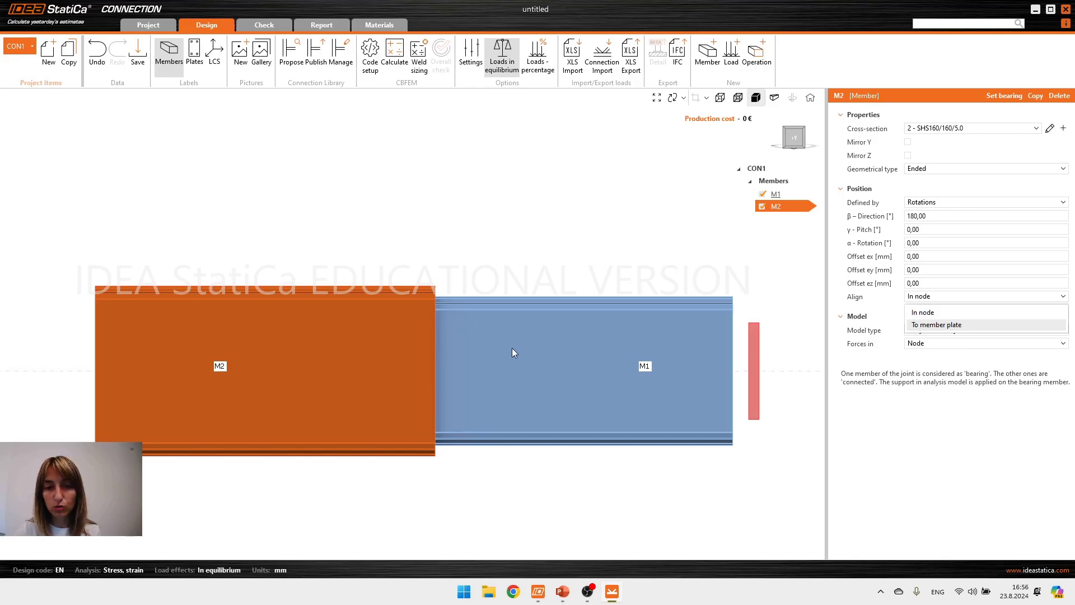
click(928, 327)
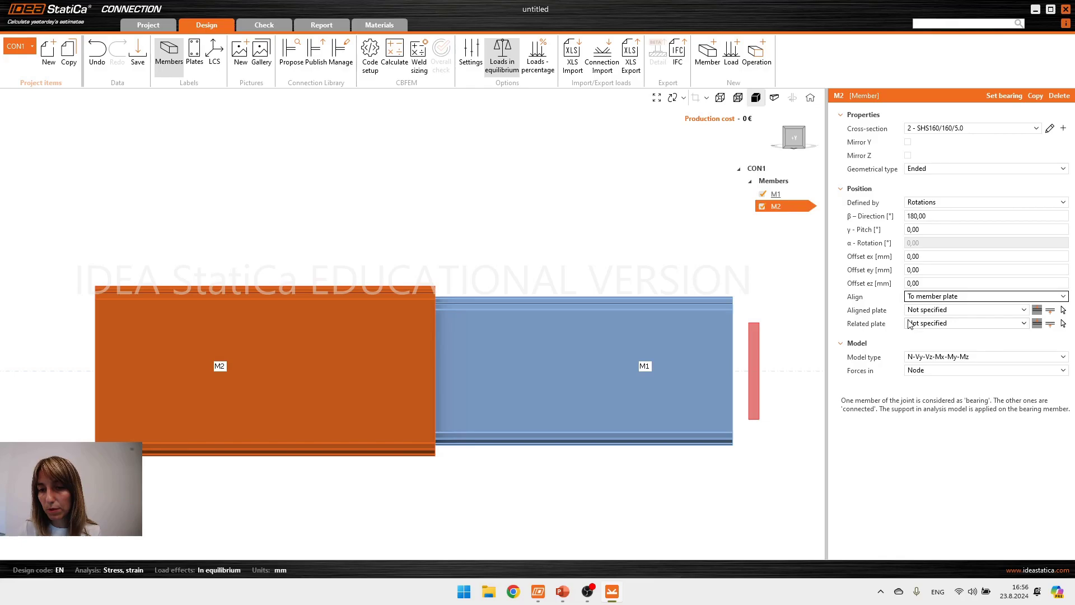
Align member M2 using its upper plate Web 3 as the aligned plate and M1's upper plate Web 3 as the related plate.
click(805, 132)
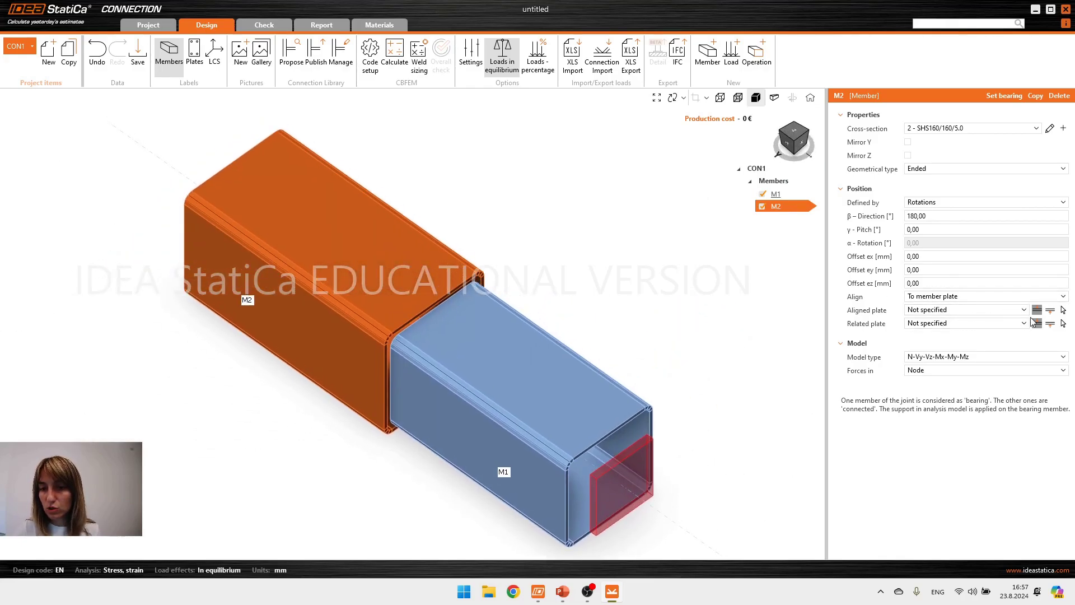
click(1063, 310)
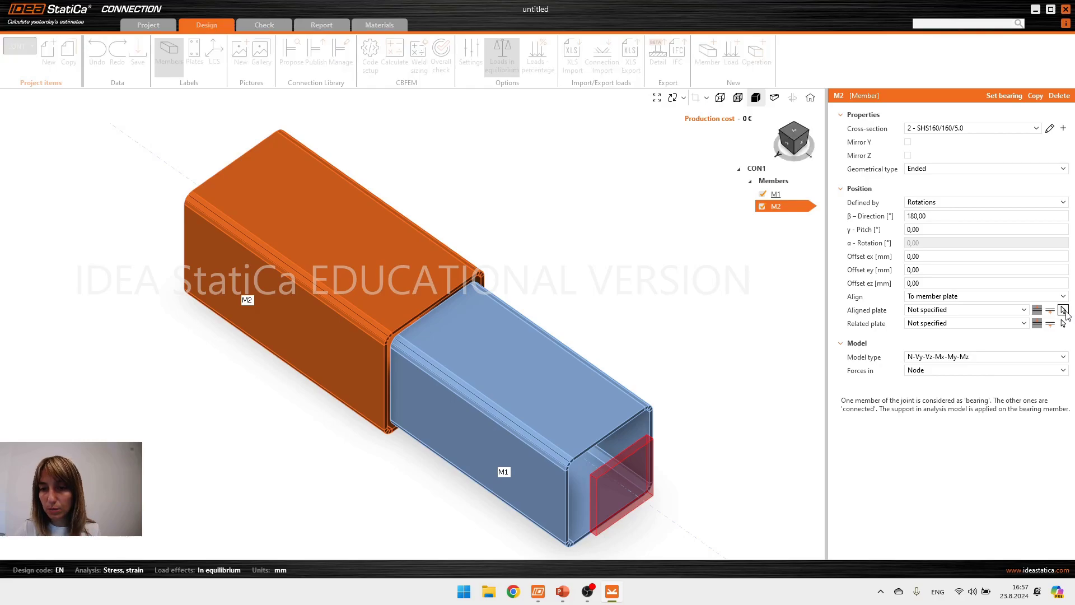
click(374, 209)
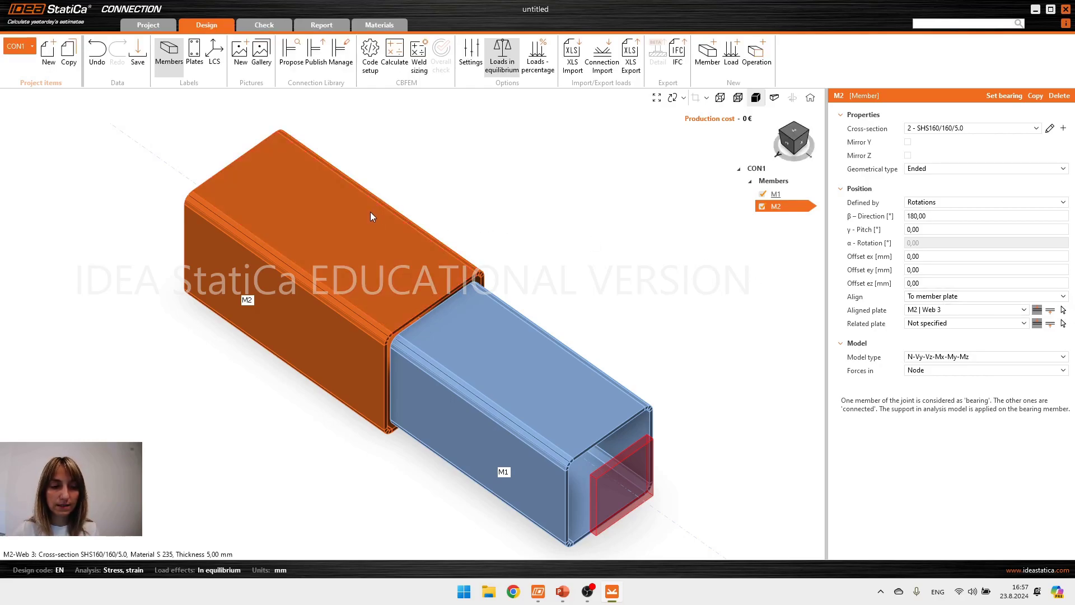
click(1063, 323)
click(575, 361)
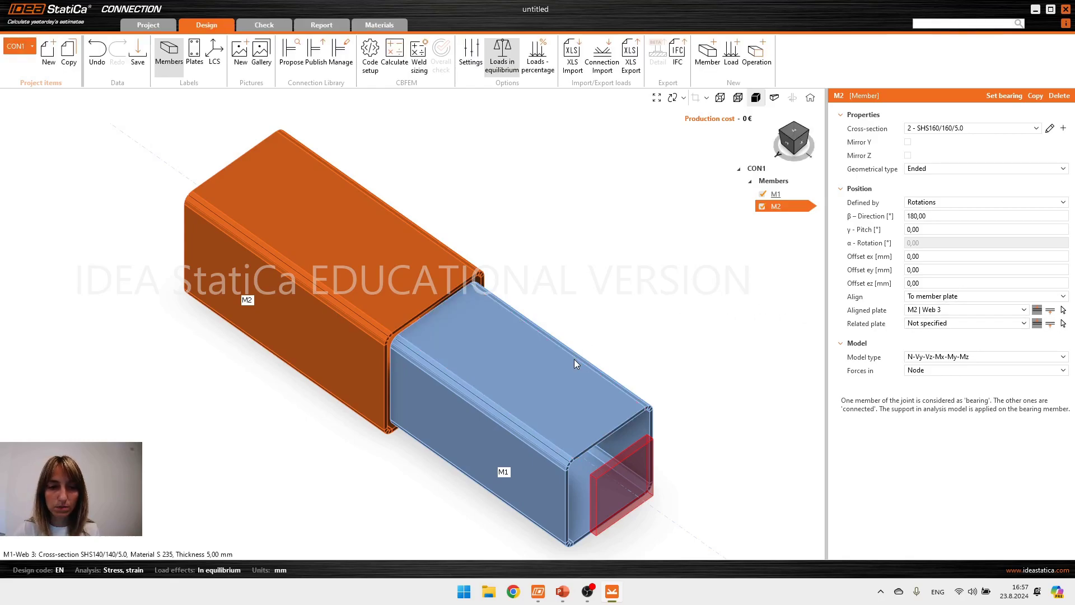
right_drag(576, 358, 571, 278)
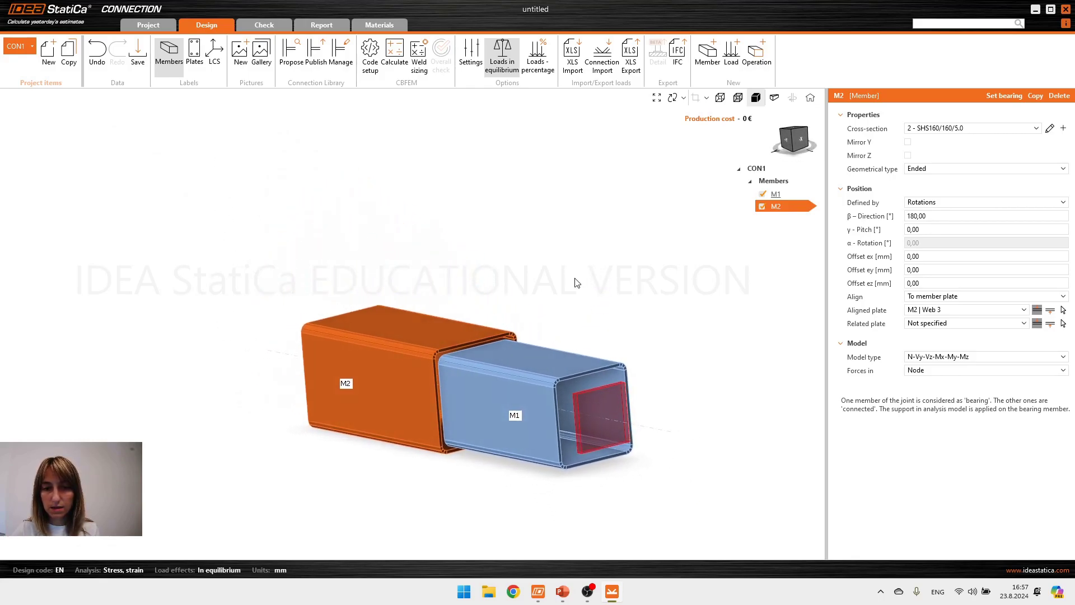
click(1062, 324)
click(535, 354)
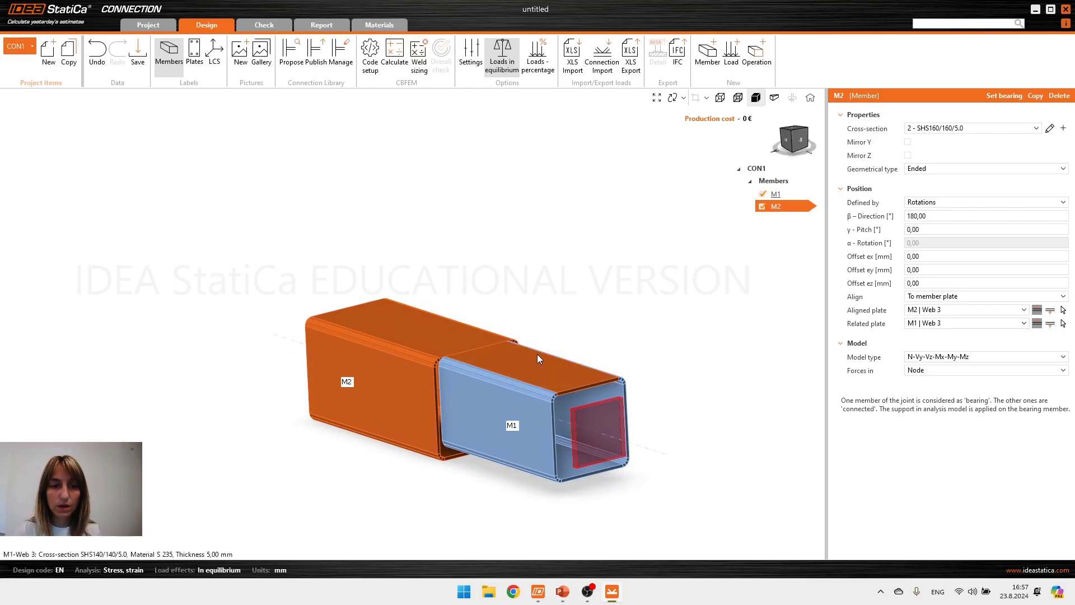
Make member M2 the bearing member of the joint.
click(788, 151)
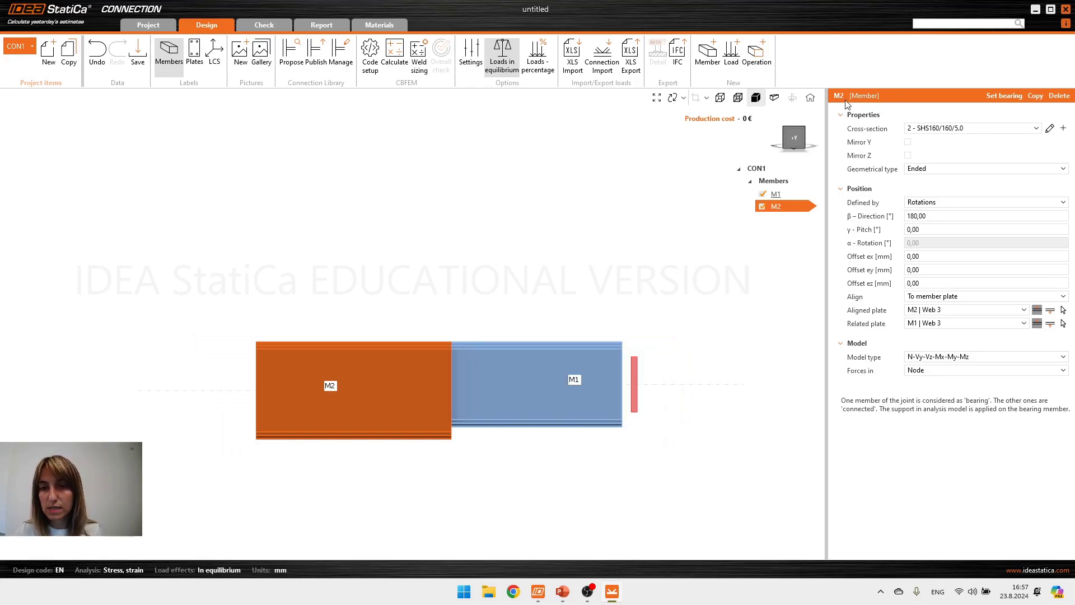
click(1000, 98)
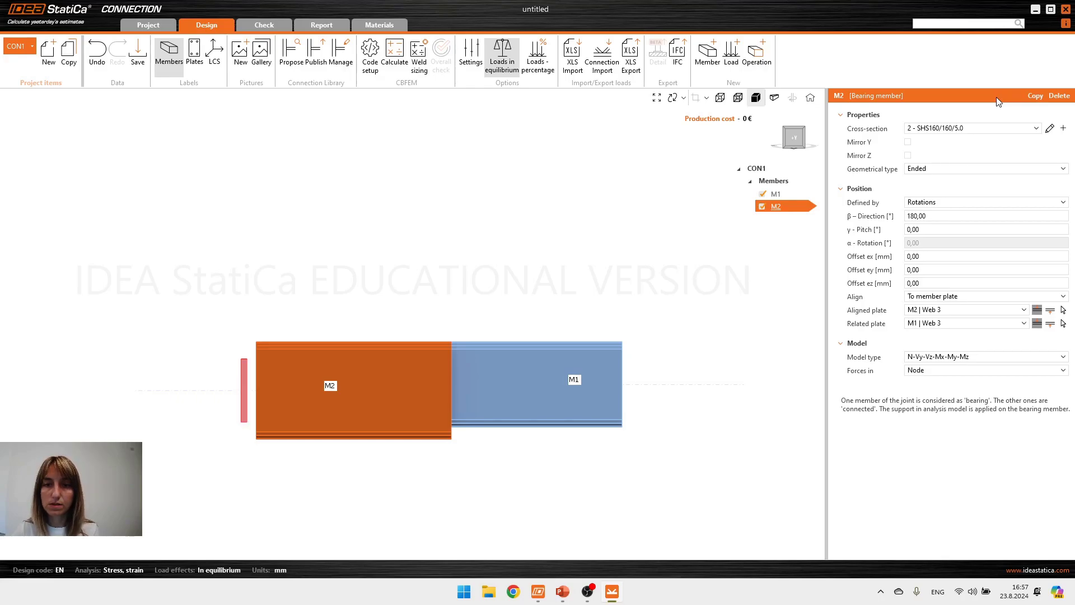
right_drag(650, 362, 504, 336)
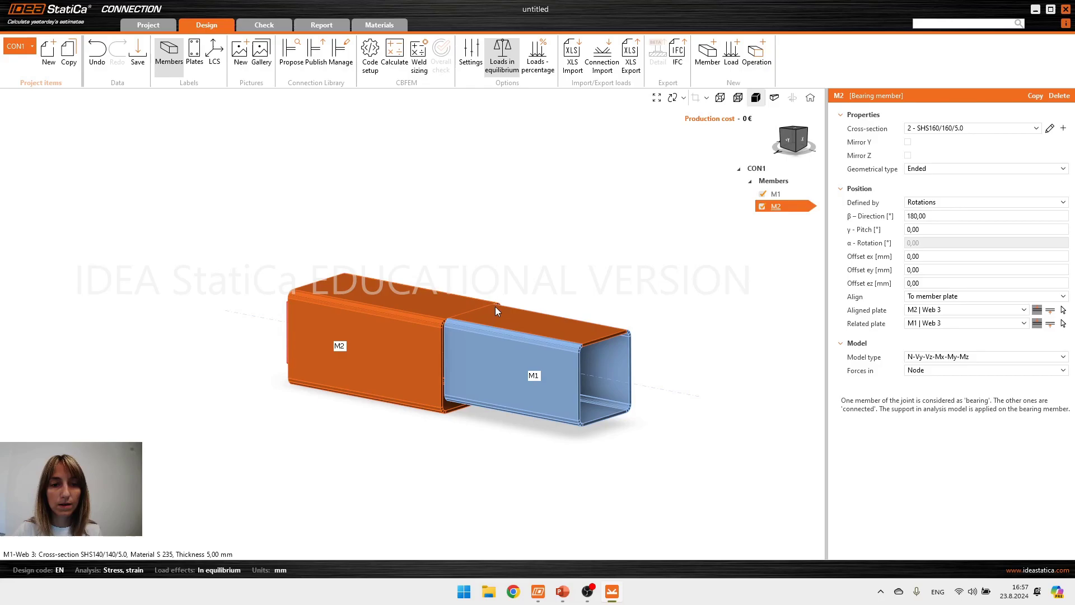
Add a plate-to-plate manufacturing operation between the two members with M12 8.8 bolts.
click(758, 61)
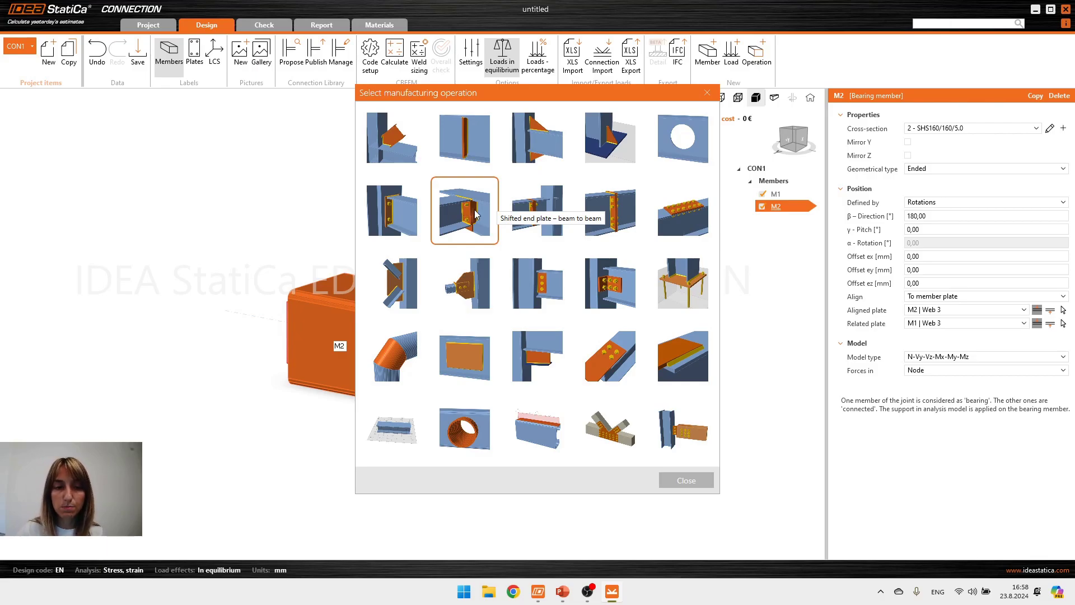
click(609, 214)
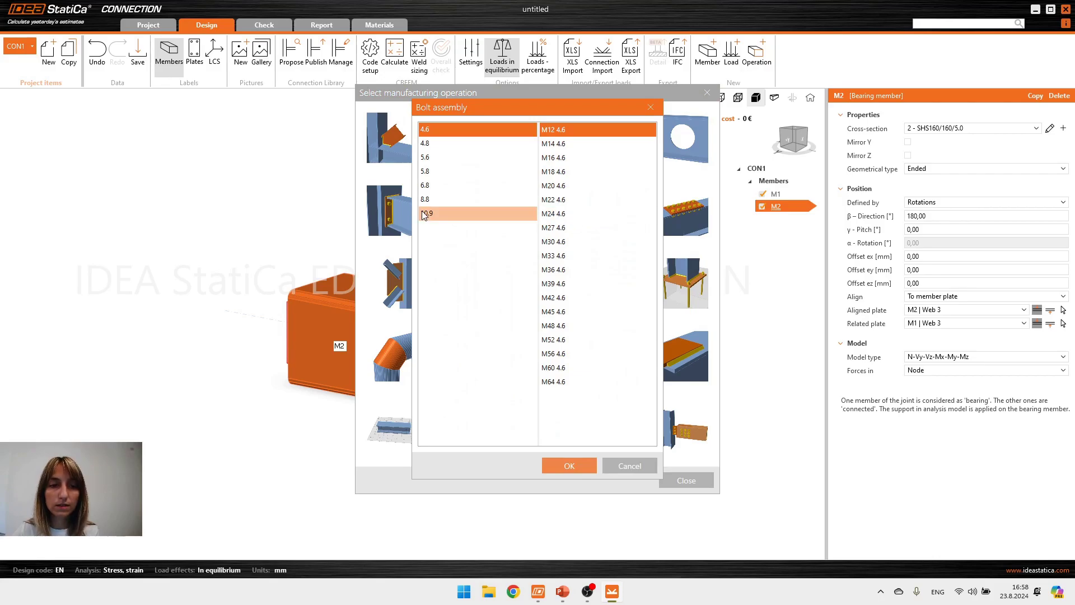
click(428, 204)
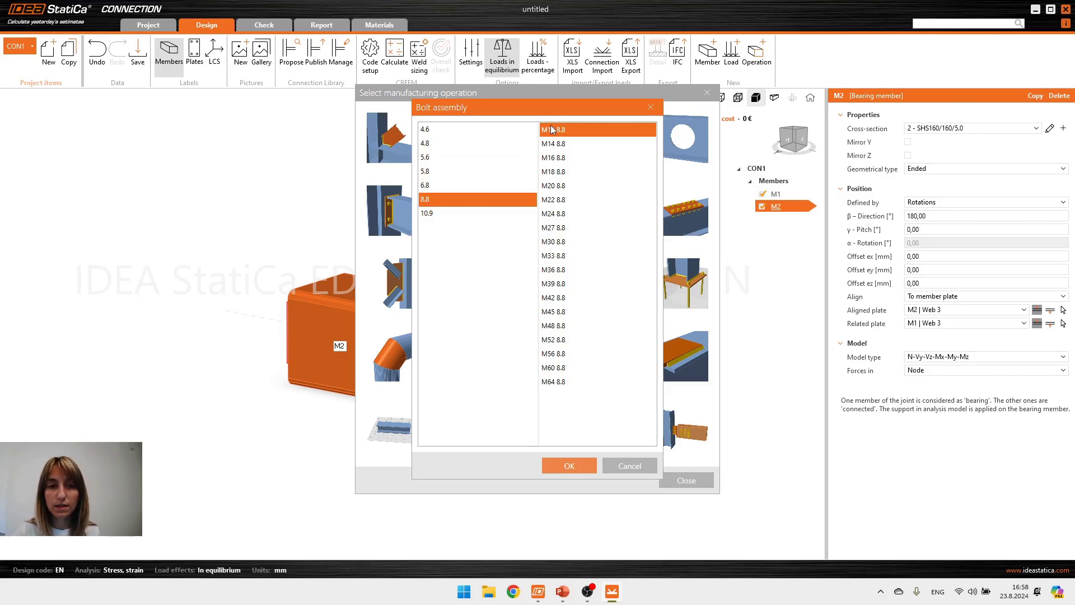
click(576, 464)
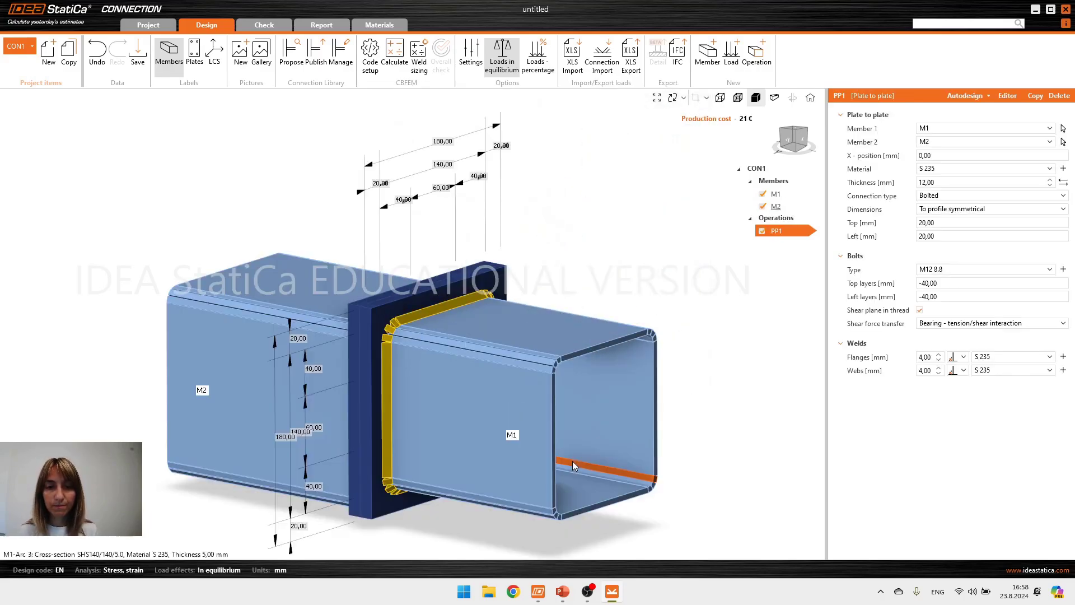
Set the thickness of the plate-to-plate connection's plates to 10 mm.
middle_drag(536, 395, 539, 335)
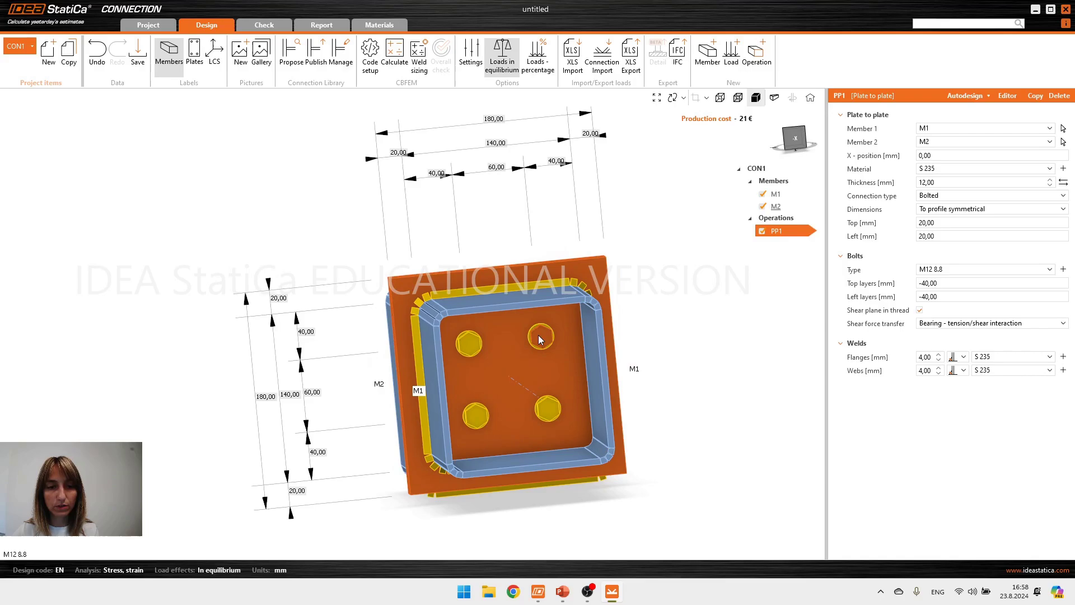
middle_drag(519, 370, 608, 383)
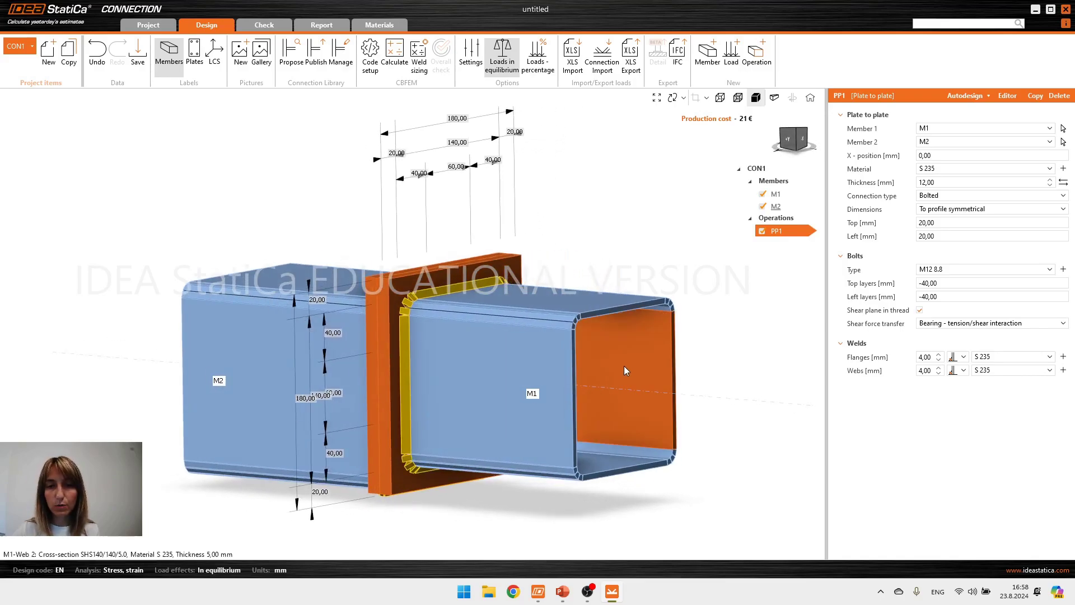
drag(948, 180, 919, 184)
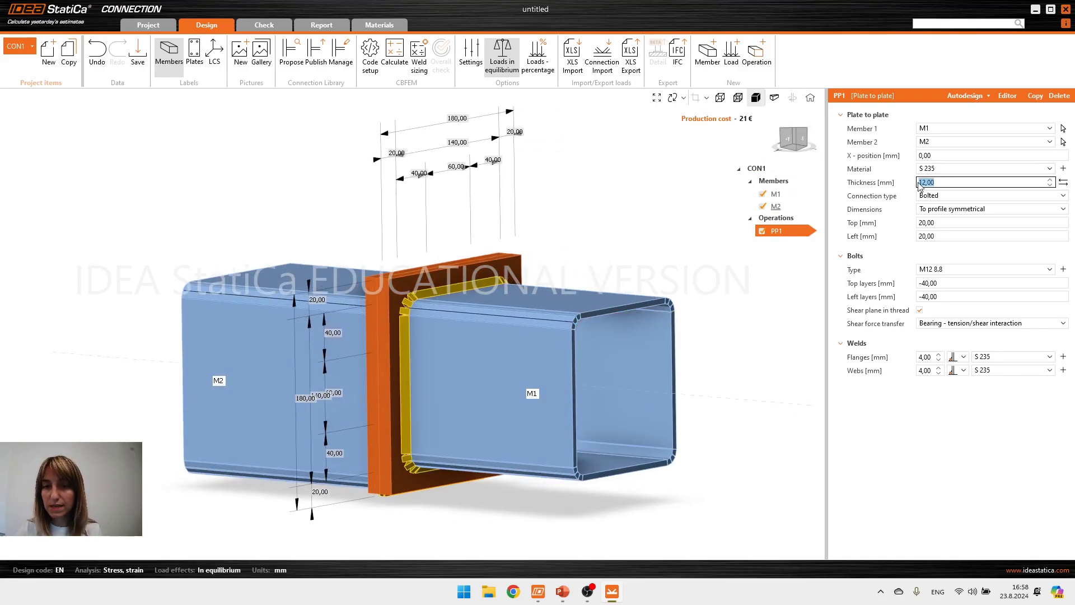
text(10)
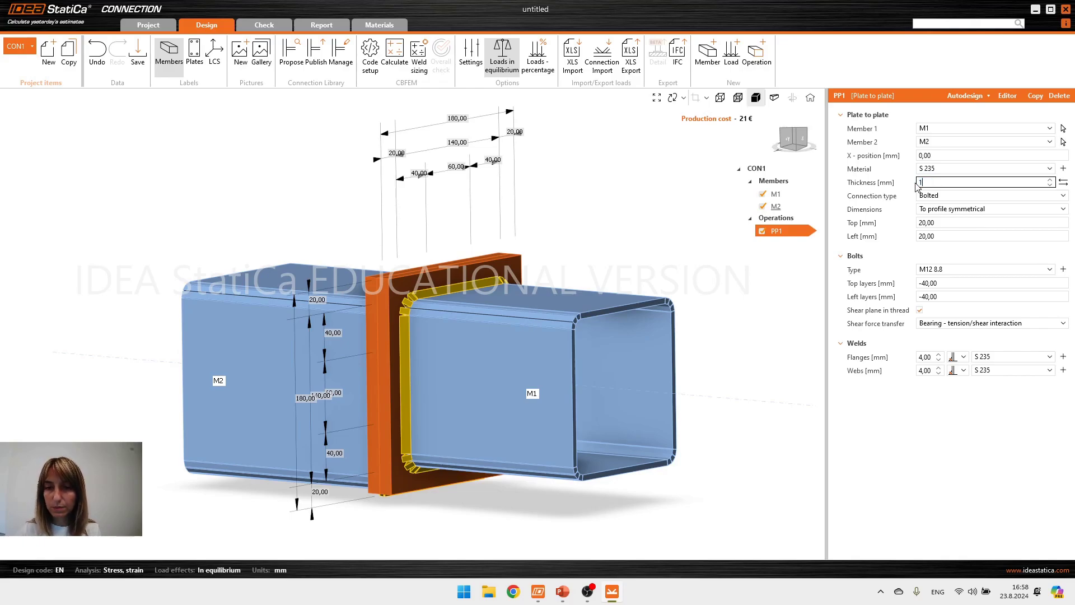
key(Tab)
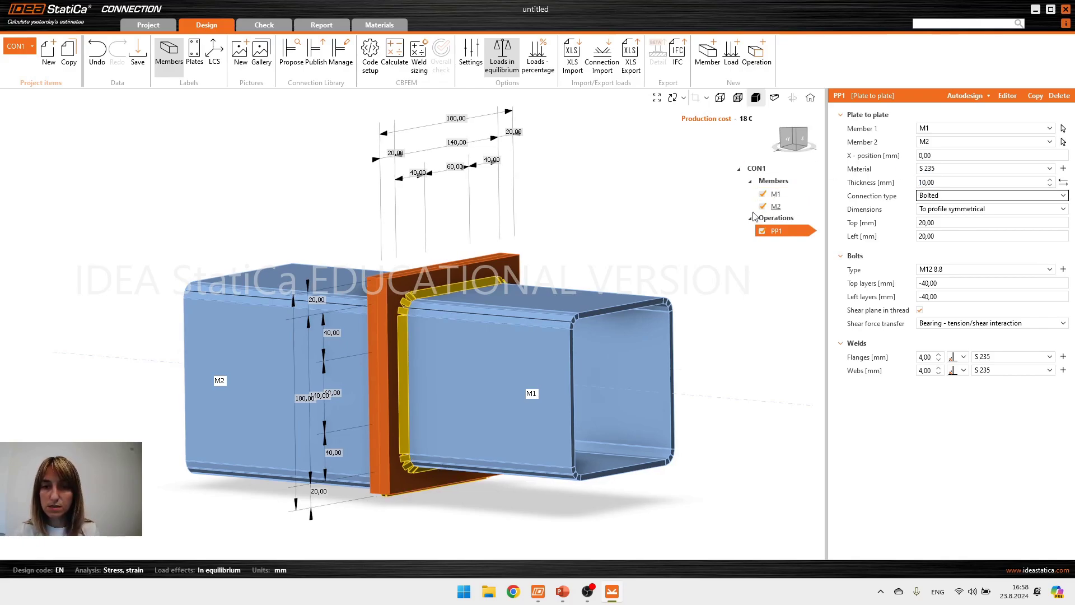
Try the Welded connection type on the plate-to-plate operation and return it to Bolted.
drag(750, 232, 675, 249)
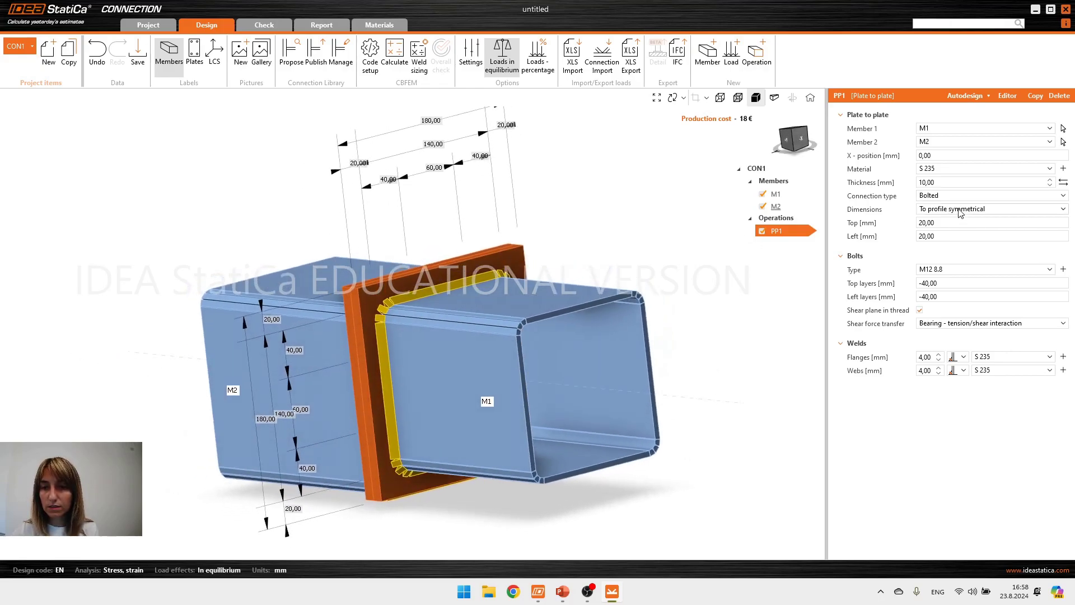
click(945, 197)
click(941, 224)
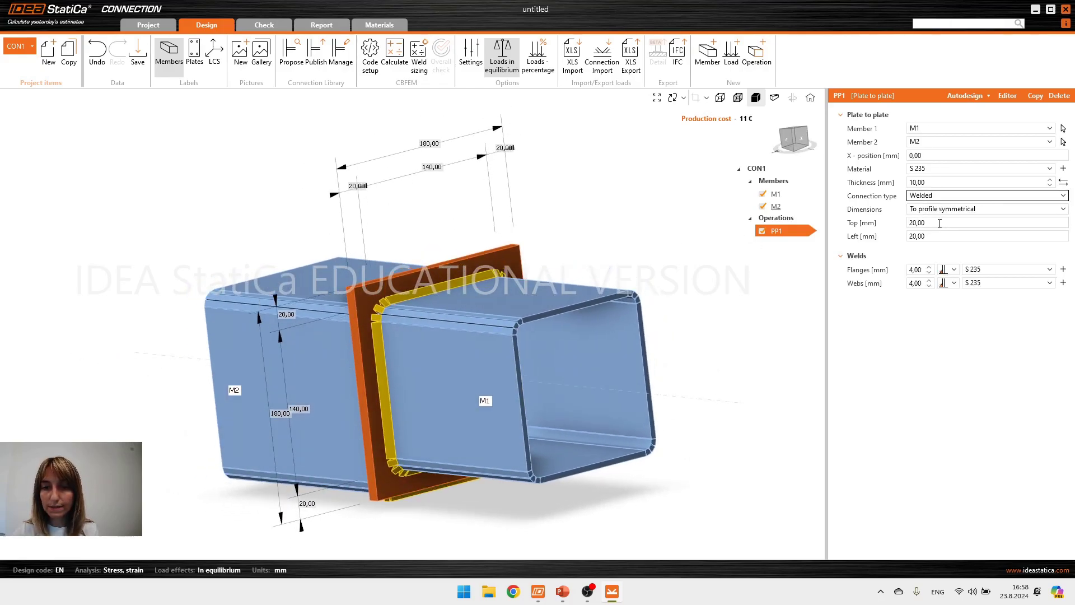
click(964, 195)
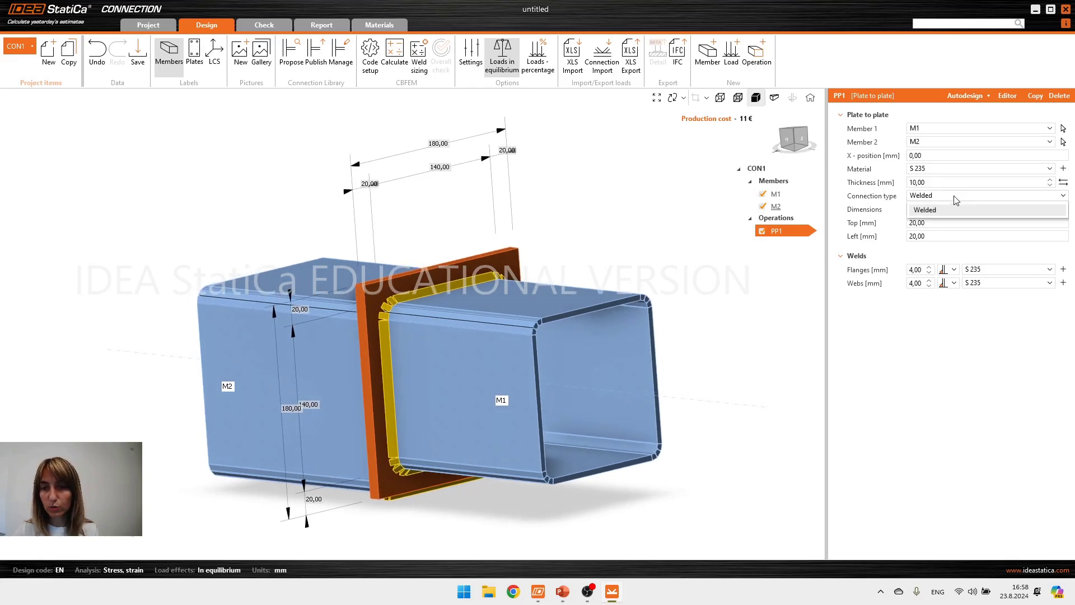
click(948, 211)
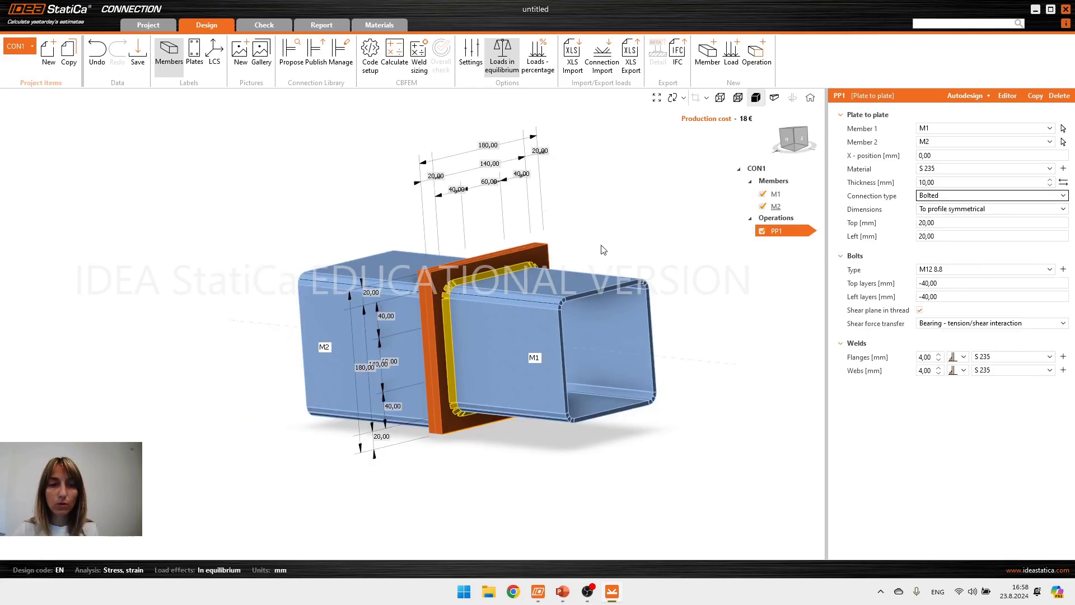
drag(600, 244, 597, 253)
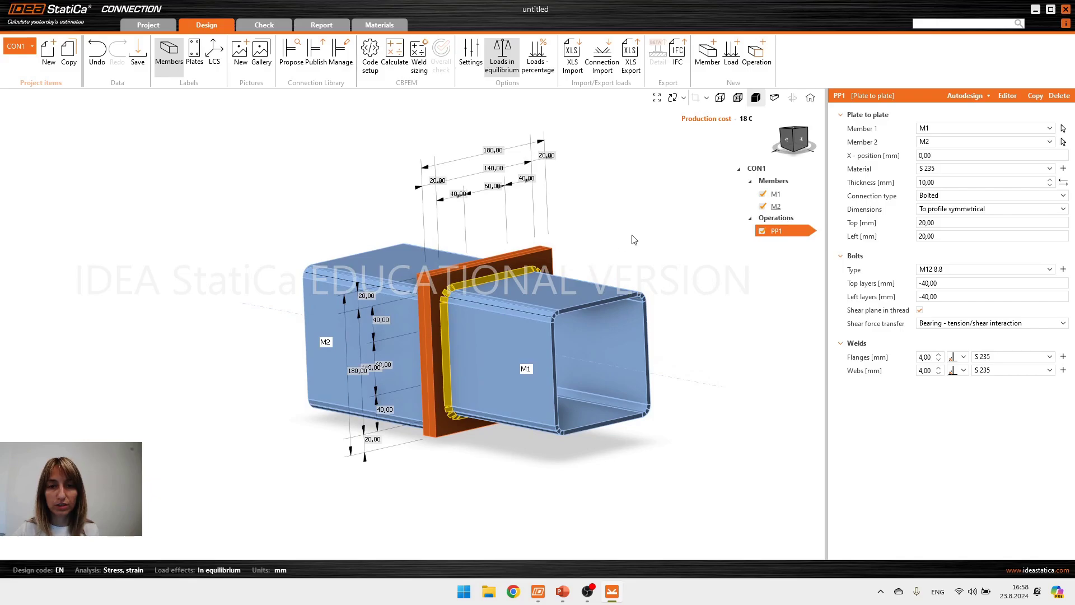
Define the end plate dimensions of PP1 with the "To profile" option.
click(805, 142)
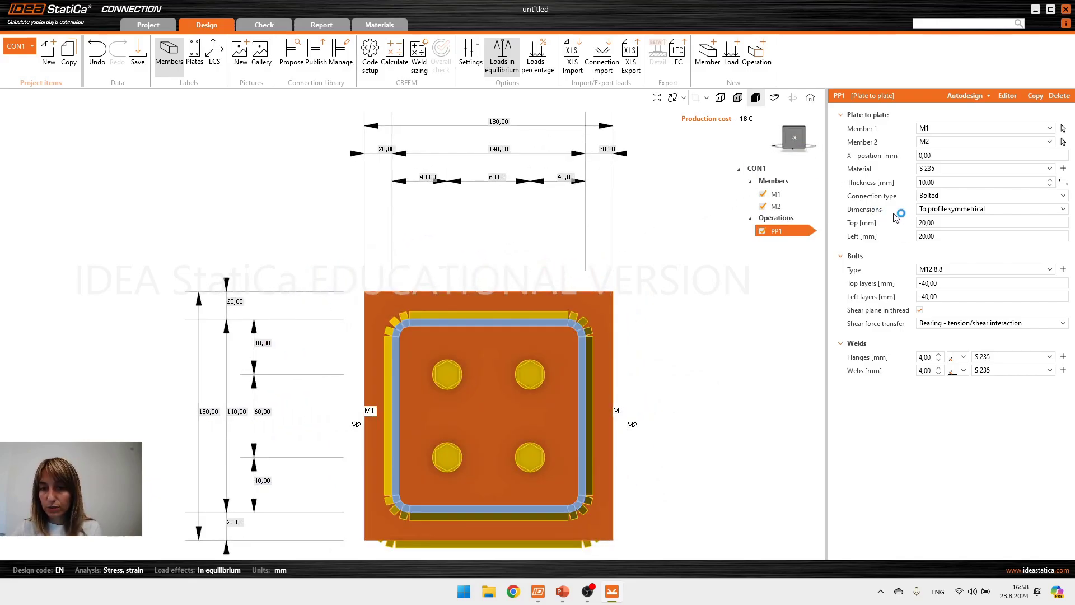
click(943, 209)
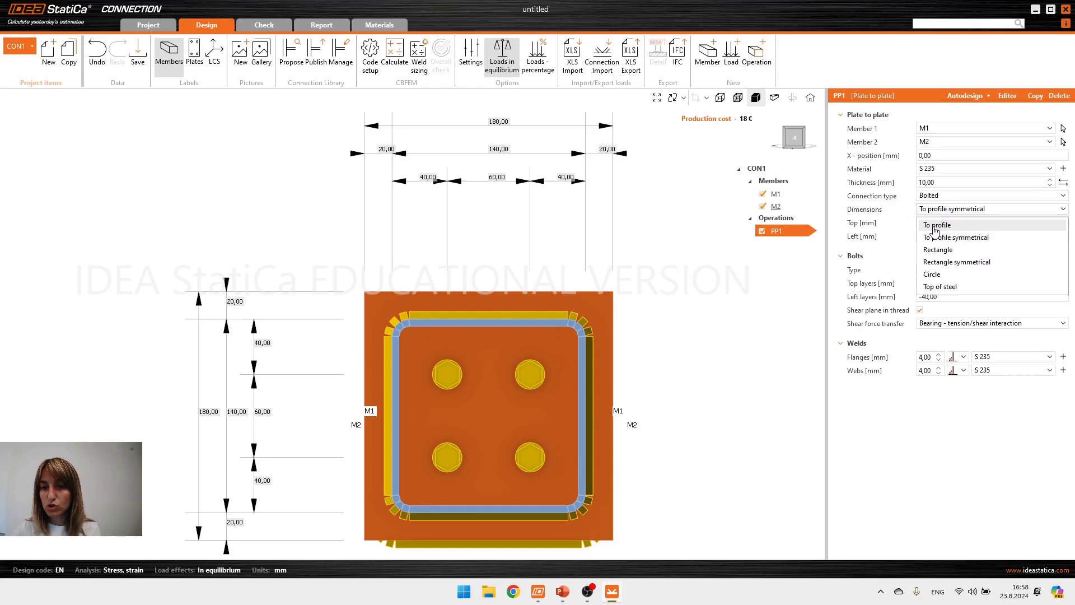
click(930, 225)
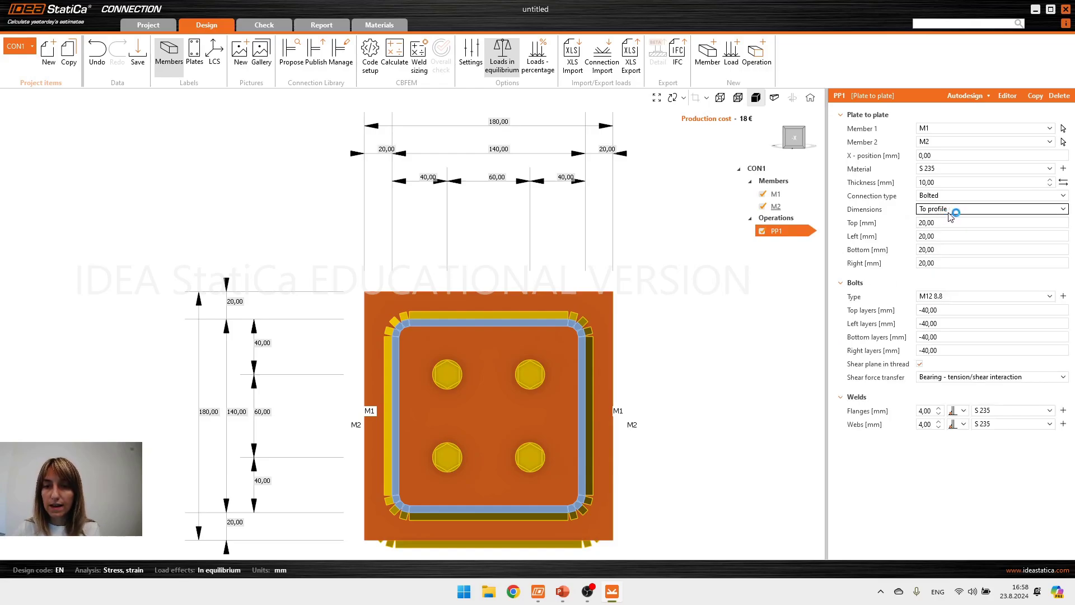
click(950, 211)
click(949, 210)
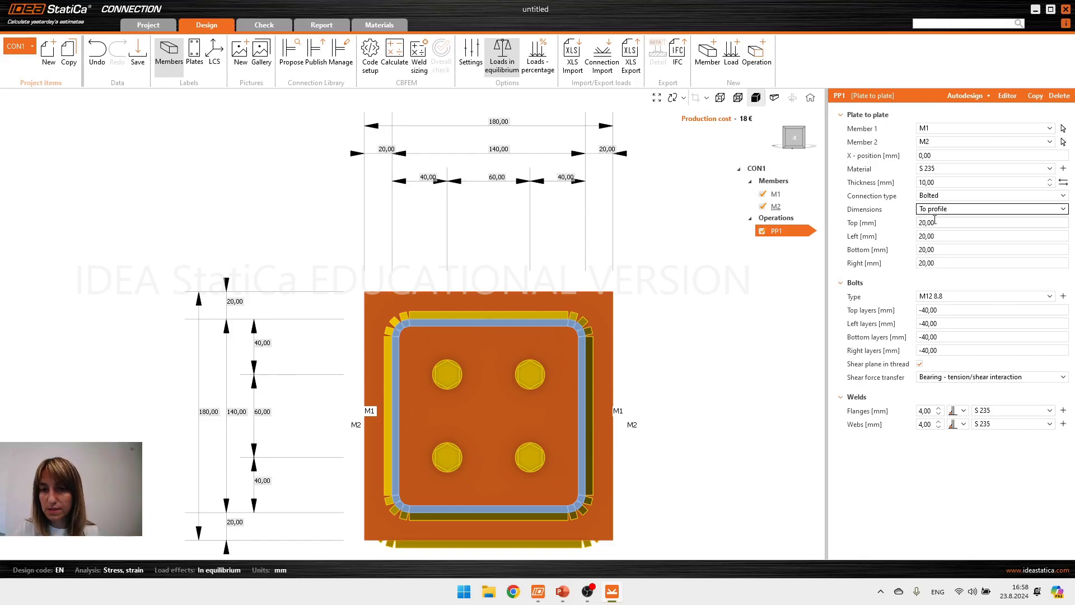
Set the end plate's top, left, bottom and right overhangs beyond the profile all to 0 mm.
double_click(934, 222)
text(0)
key(Tab)
text(0)
key(Tab)
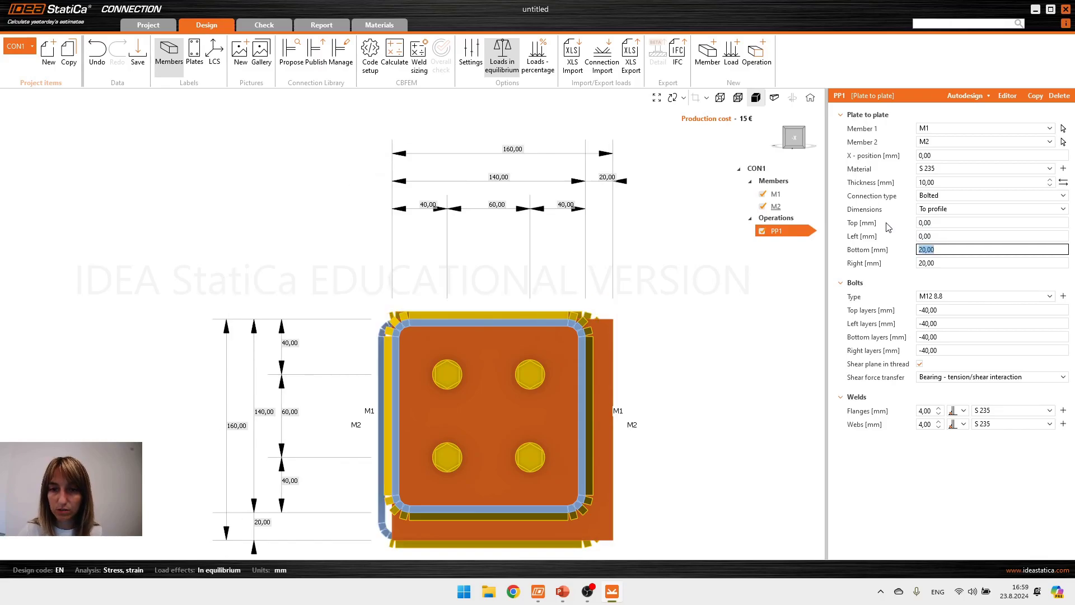
text(0)
key(Tab)
text(0)
key(Tab)
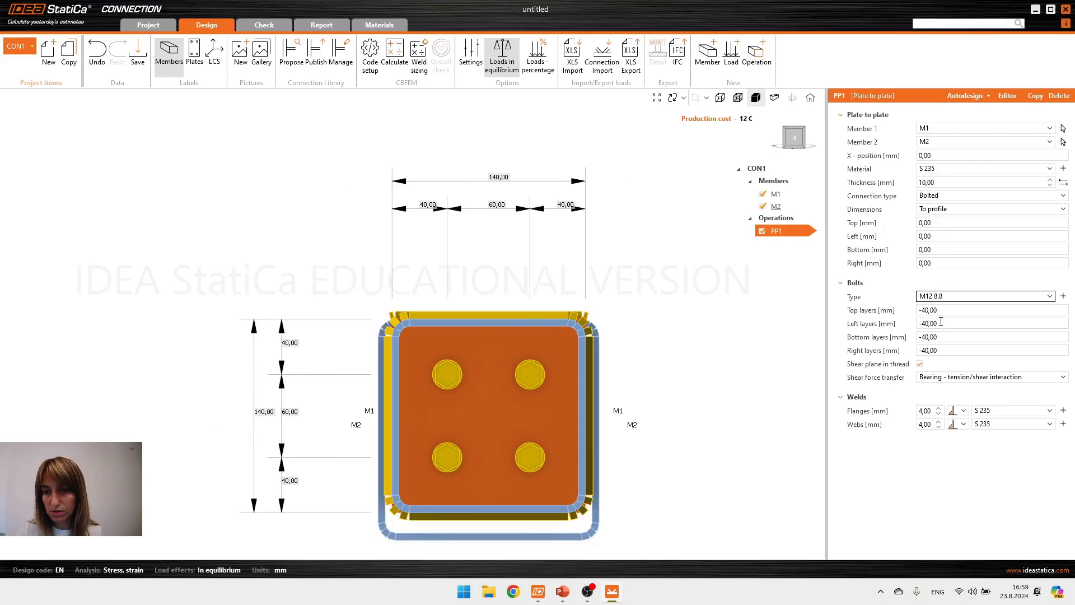
Set the top, left, bottom and right bolt layer distances of PP1 all to 0 mm.
key(Tab)
text(0)
key(Tab)
text(0)
key(Tab)
text(0)
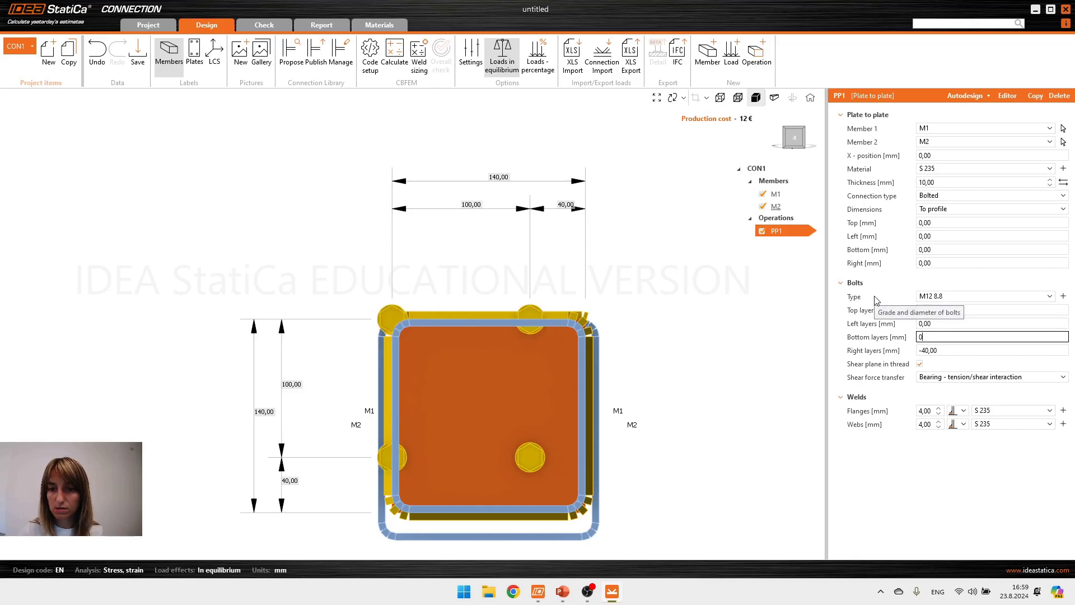
key(Tab)
text(0)
key(Tab)
click(781, 230)
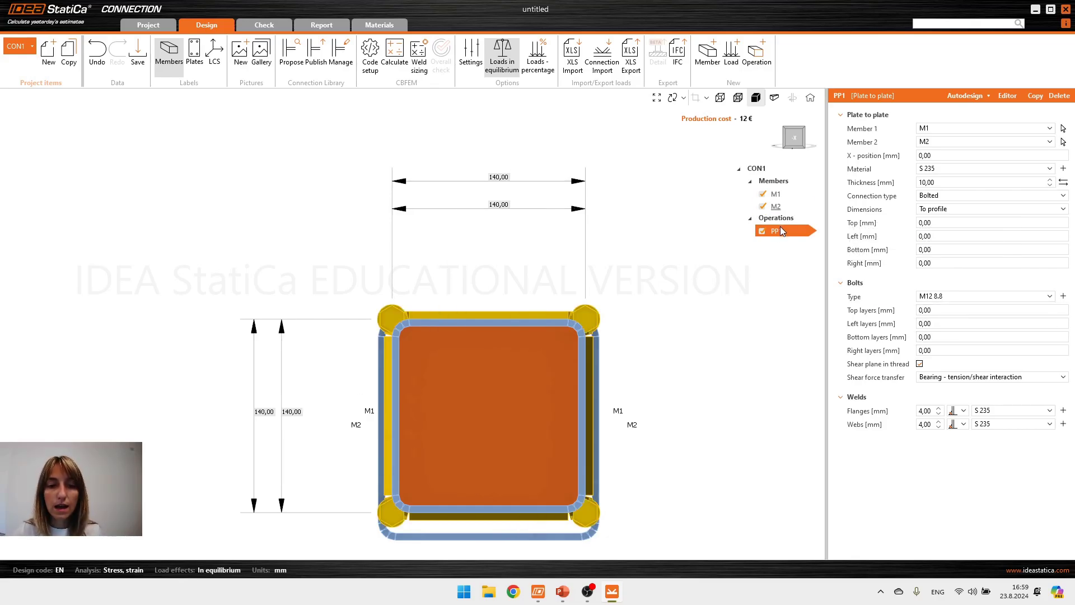
Extend the end plate 75 mm beyond the top of the profile.
click(967, 223)
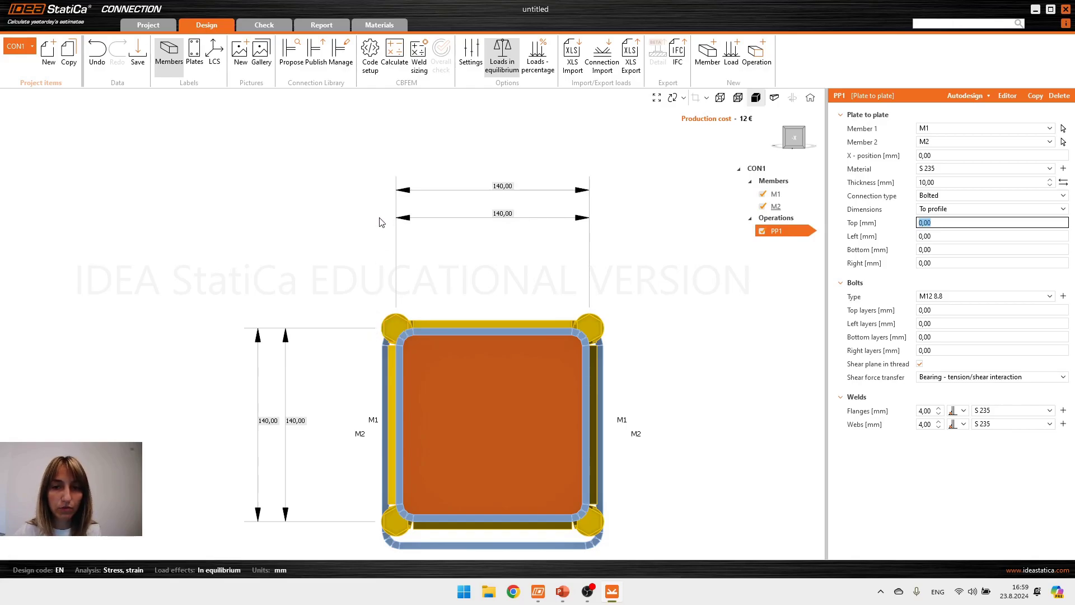
text(75)
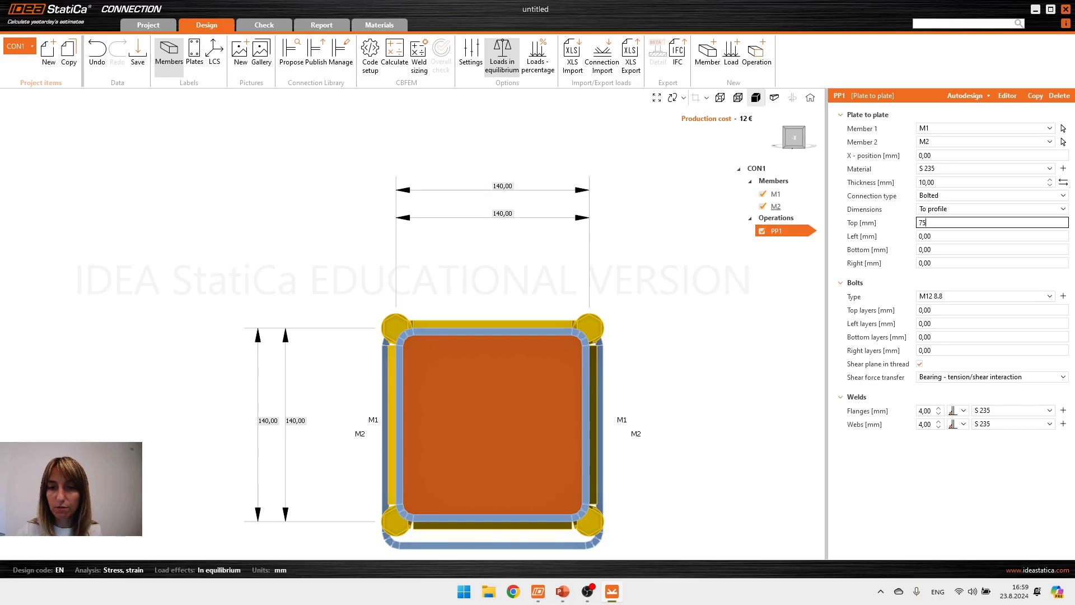
key(Tab)
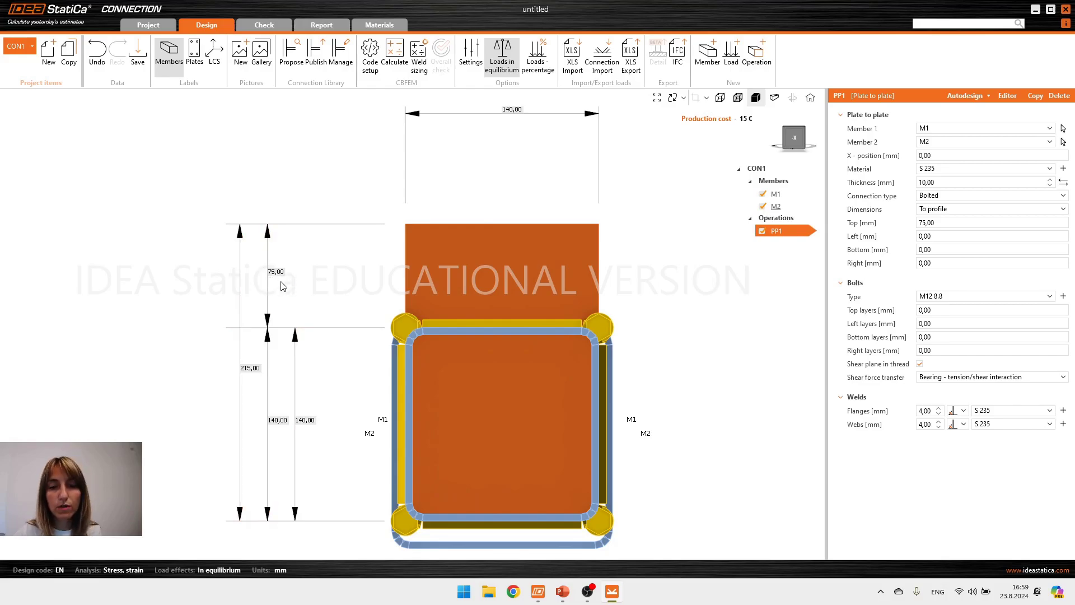
Place the top bolt layer of PP1 at 45 mm and extend the end plate 75 mm beyond the profile's left, bottom and right sides.
click(920, 311)
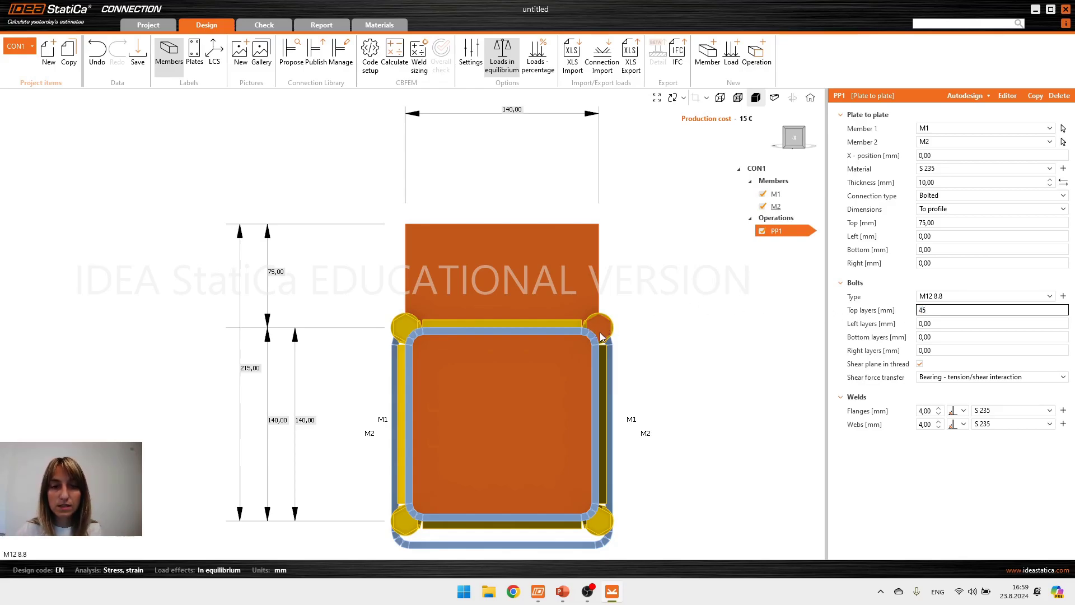
key(Tab)
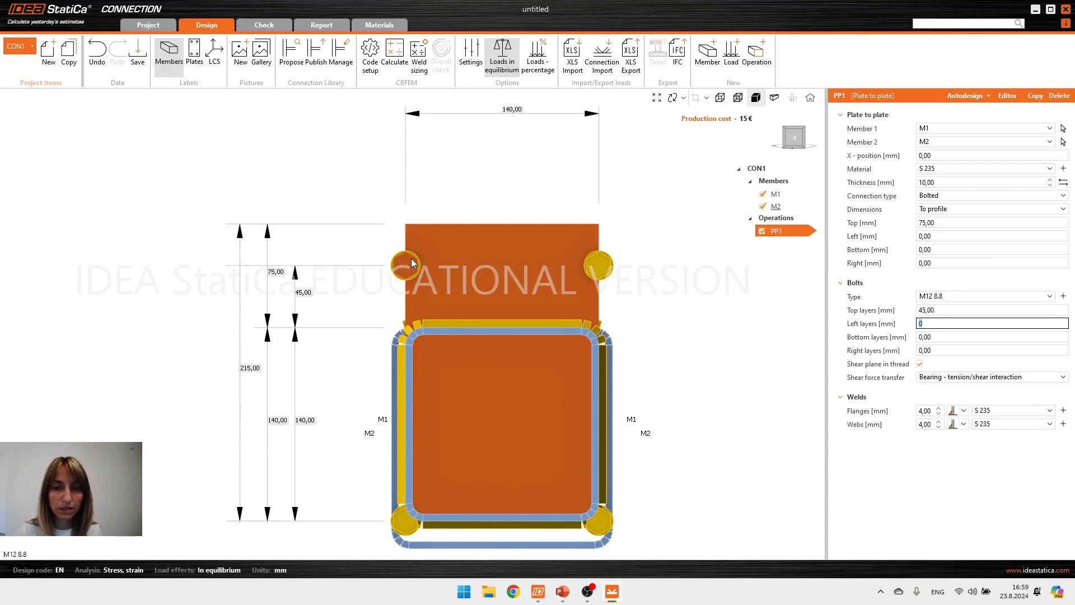
click(921, 237)
text(75)
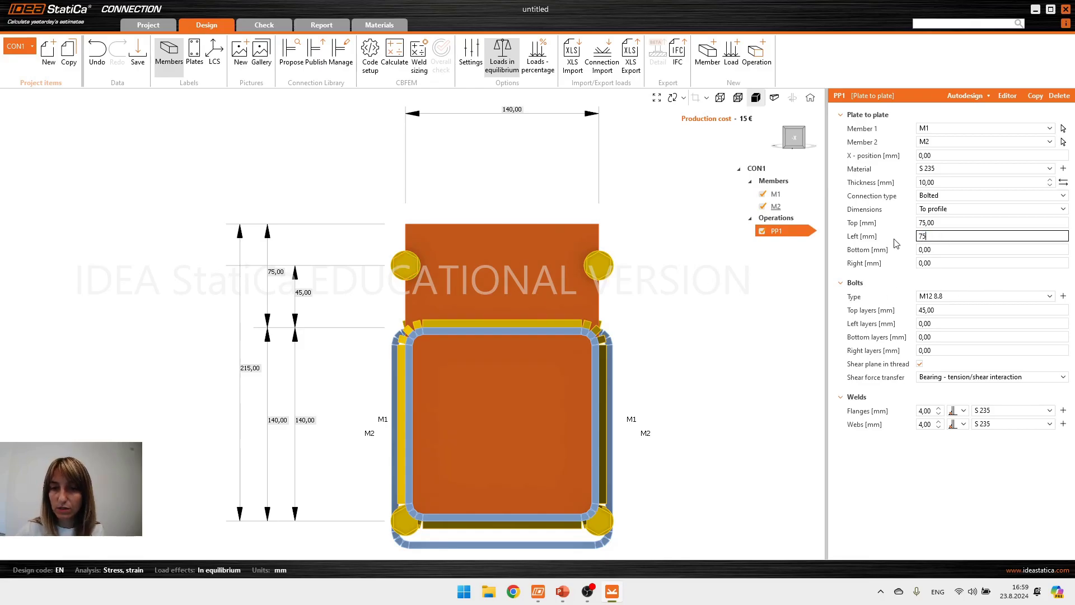
key(Tab)
text(75)
key(Tab)
text(75)
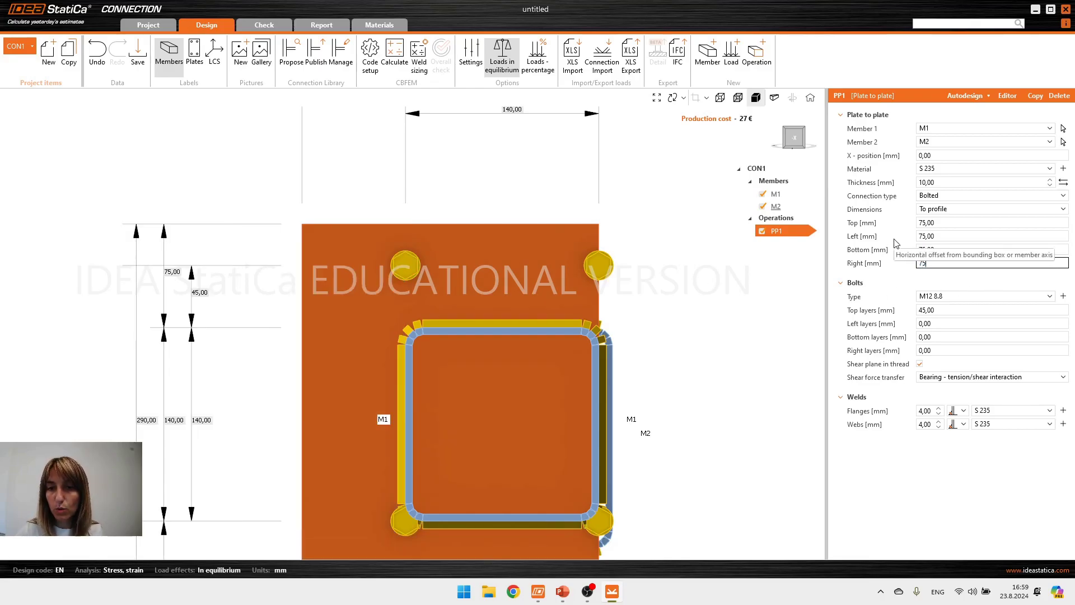
key(Tab)
Set the left, bottom and right bolt layer distances of PP1 all to 45 mm.
click(957, 326)
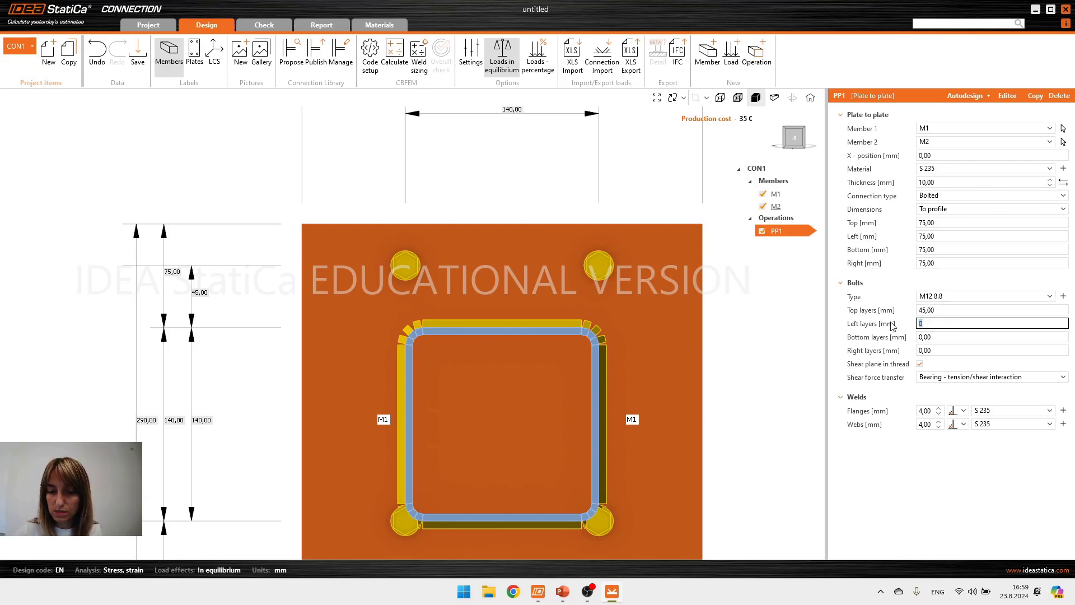
text(75)
key(BackSpace)
key(Tab)
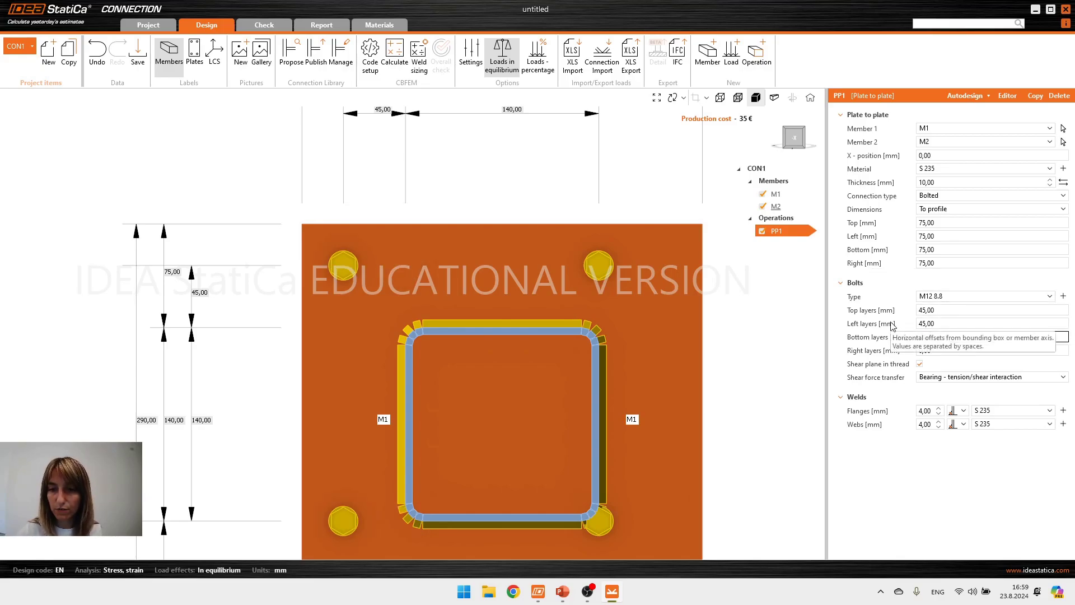
key(Return)
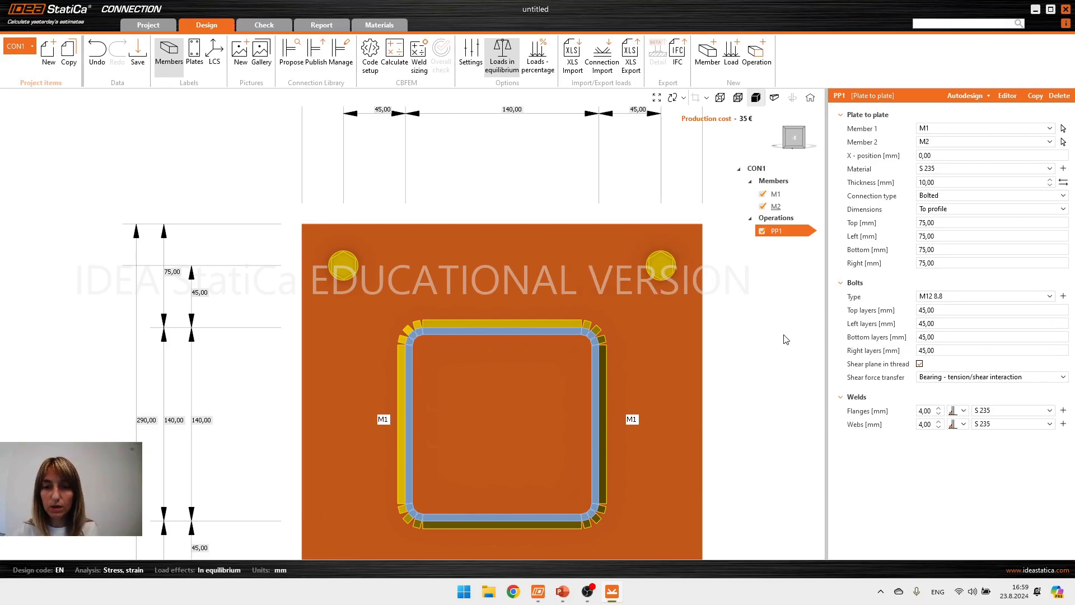
scroll(645, 310, down, 2)
middle_drag(644, 310, 652, 305)
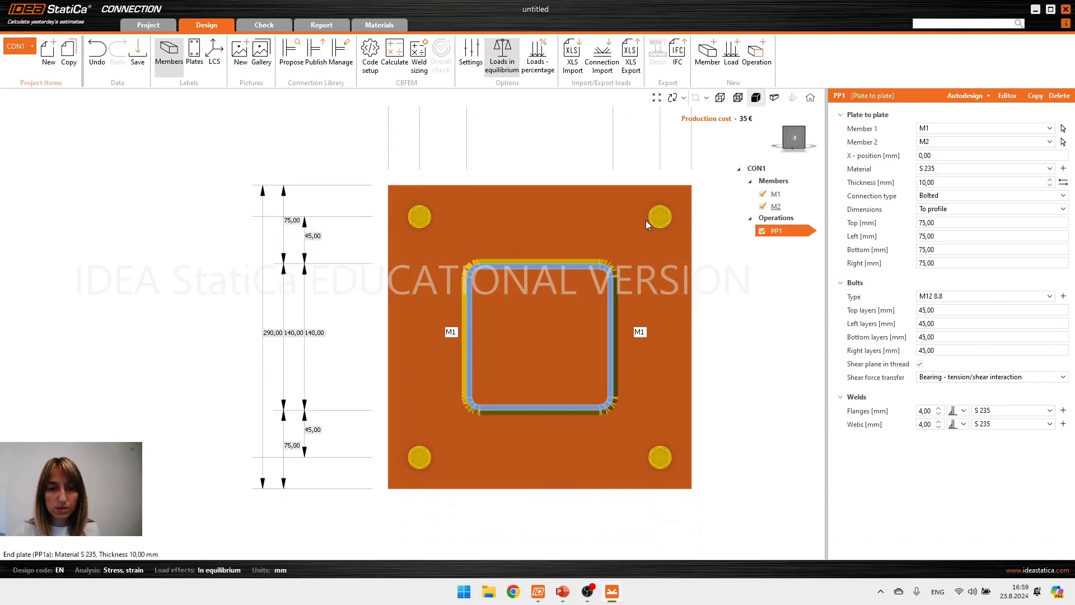
right_drag(627, 302, 613, 347)
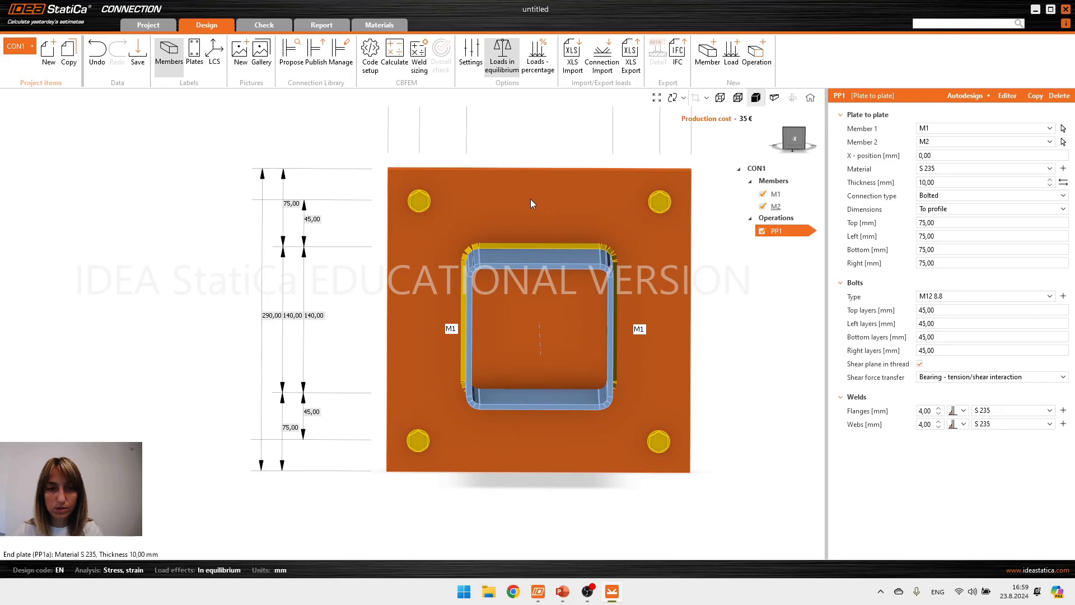
Add intermediate bolt lines to PP1 by setting the top layers to 45 -115 and the left layers to 45; -70.
click(969, 311)
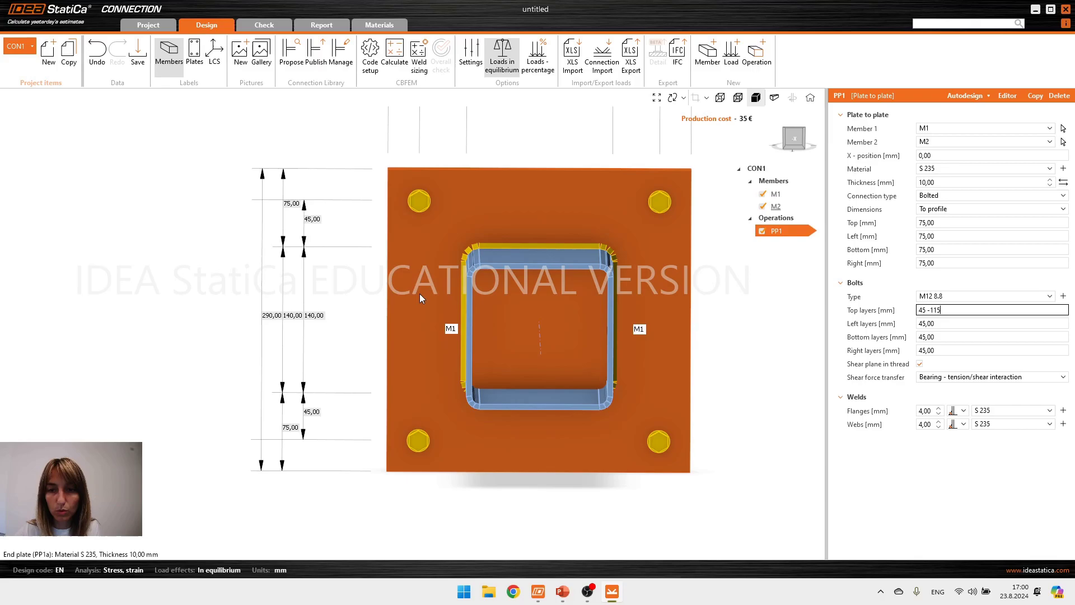
key(Tab)
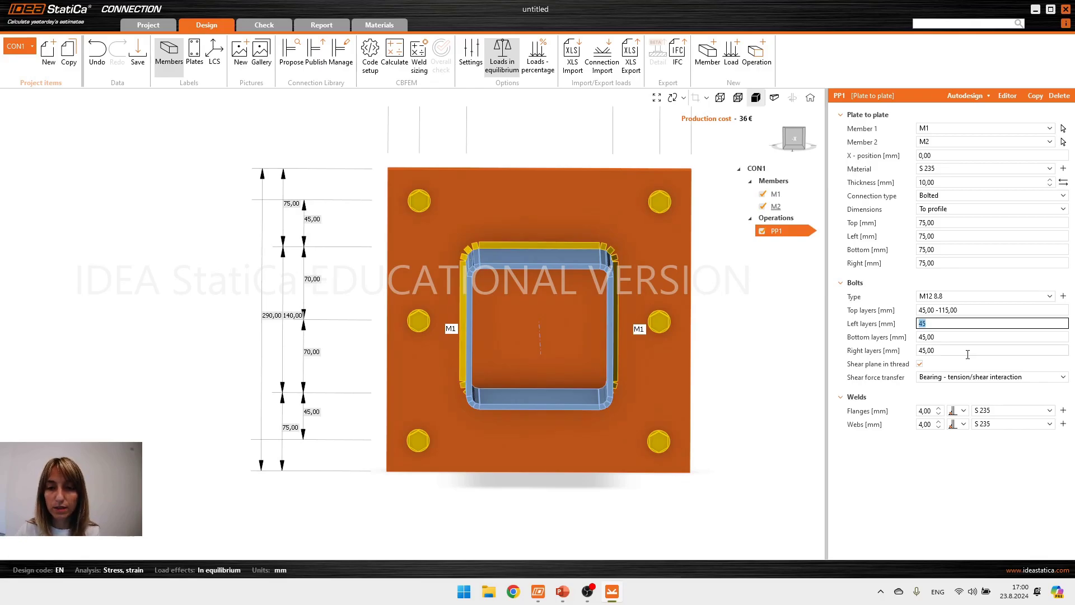
click(927, 325)
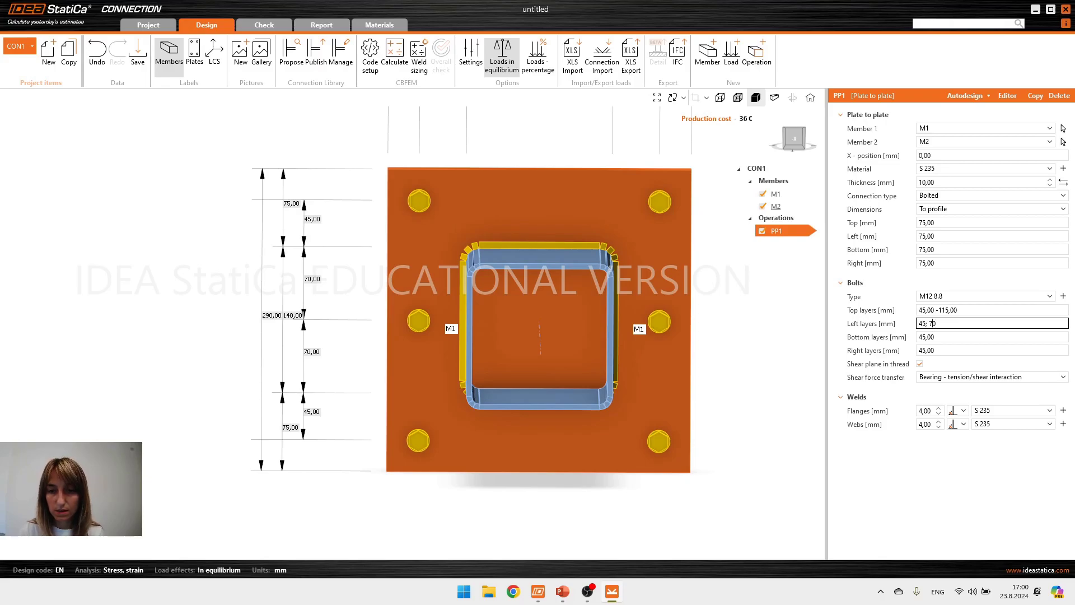
text(; -70)
key(Tab)
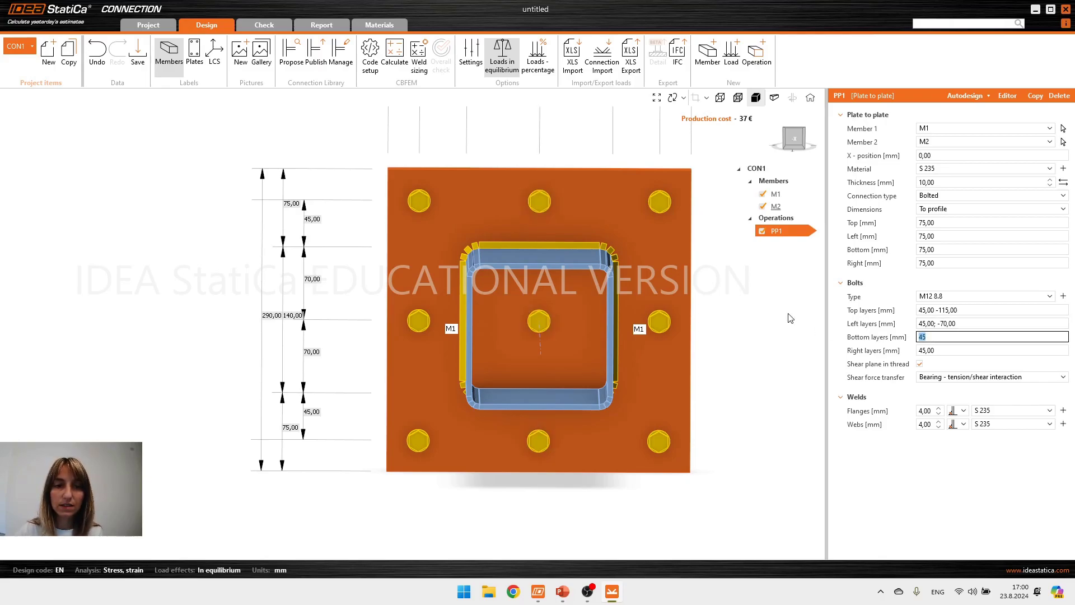
middle_drag(542, 202, 562, 258)
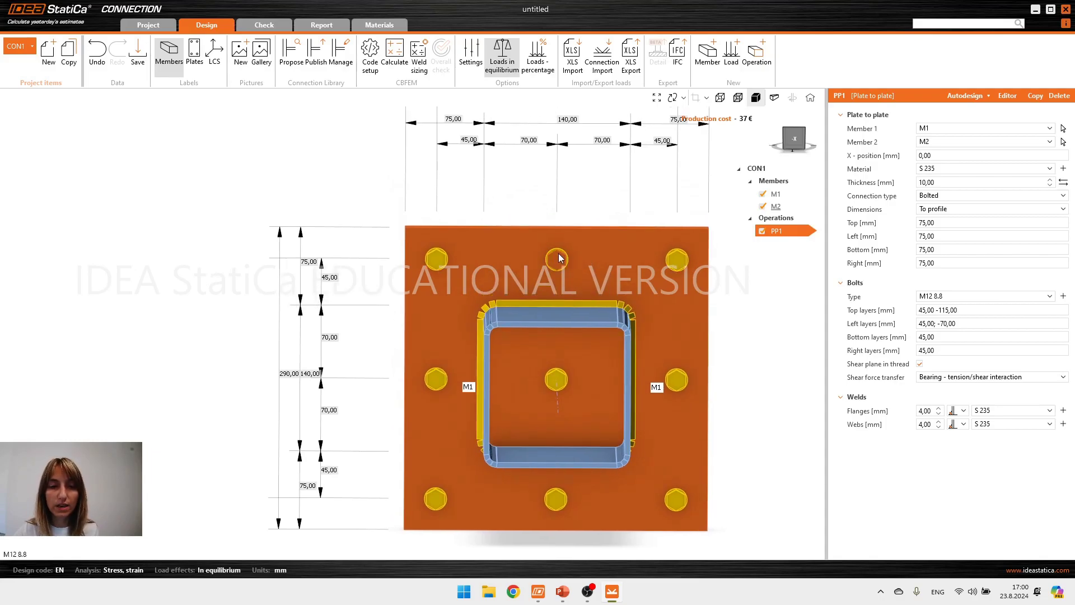
scroll(538, 269, down, 2)
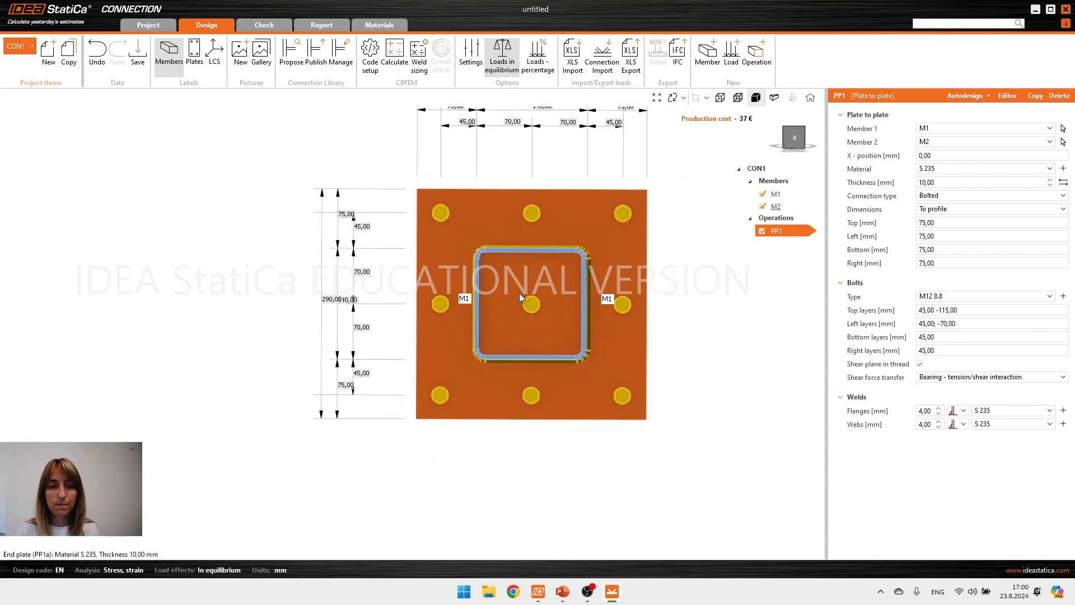
mouse_move(519, 294)
right_down()
mouse_move(529, 292)
mouse_move(496, 291)
mouse_move(523, 298)
right_up()
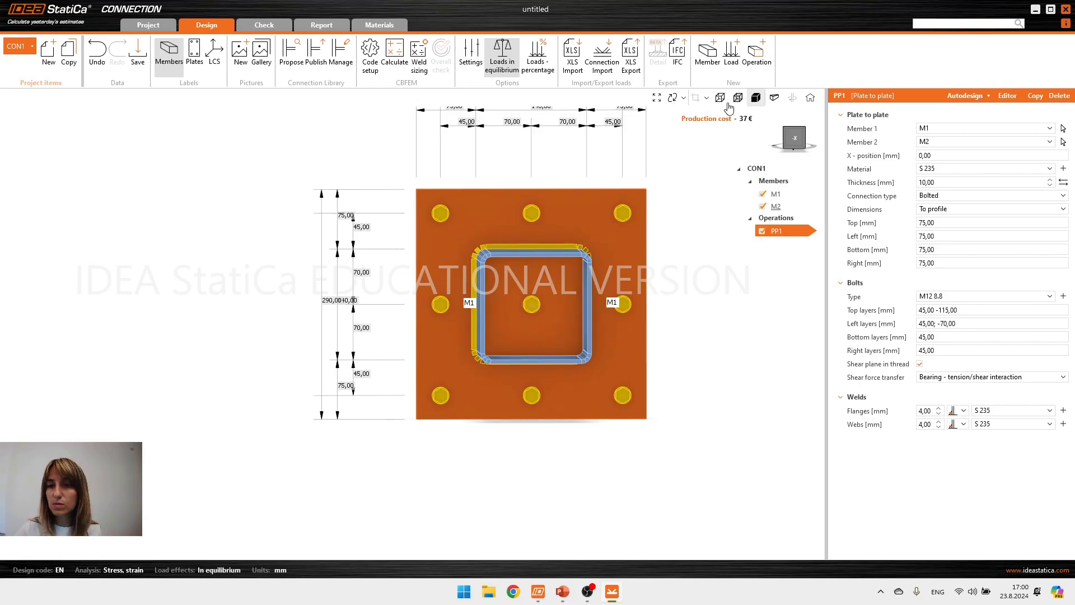
Explode bolt group BG1 in the plate editor, delete the centre bolt at 0, 0 and apply the edit.
click(1011, 99)
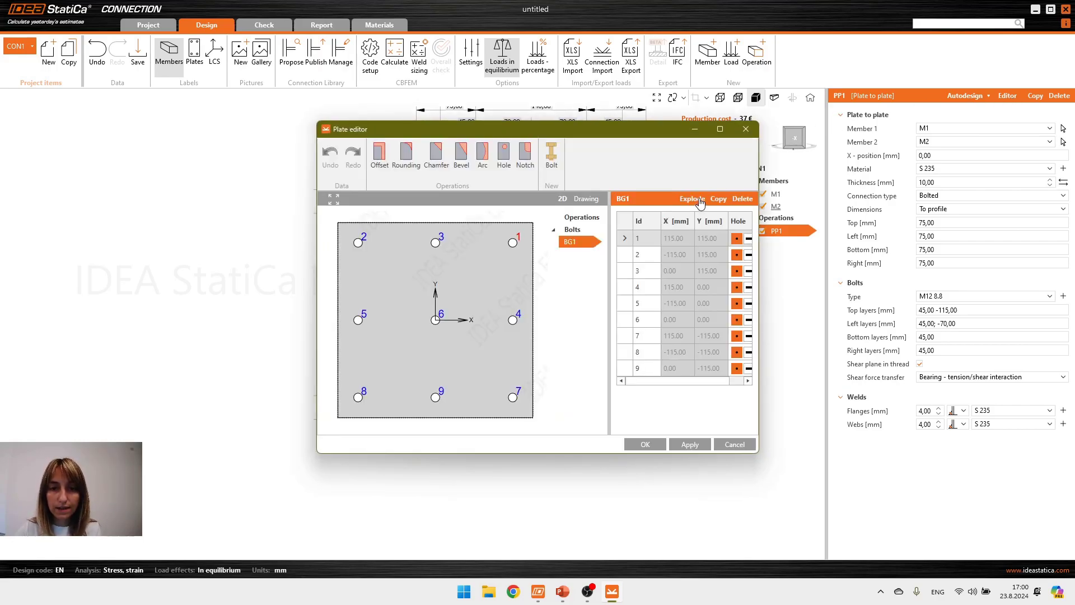
click(692, 199)
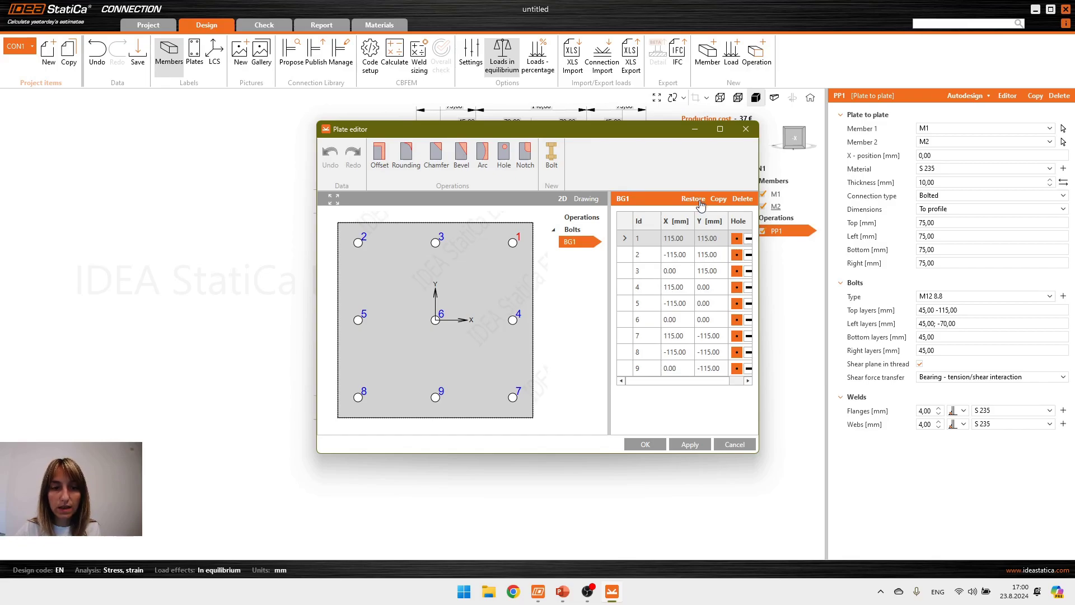
click(627, 320)
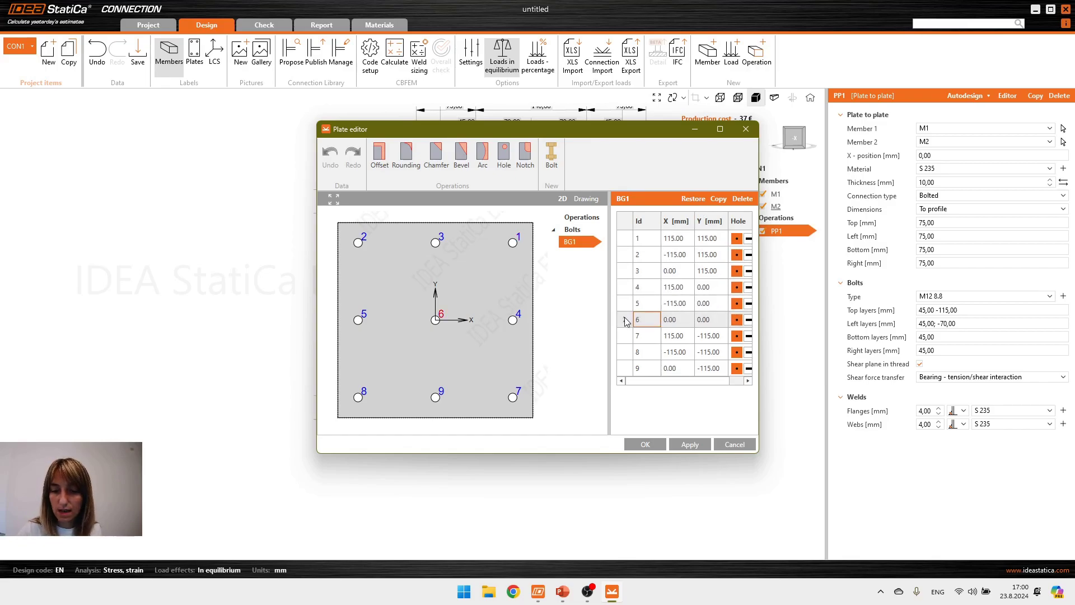
key(Delete)
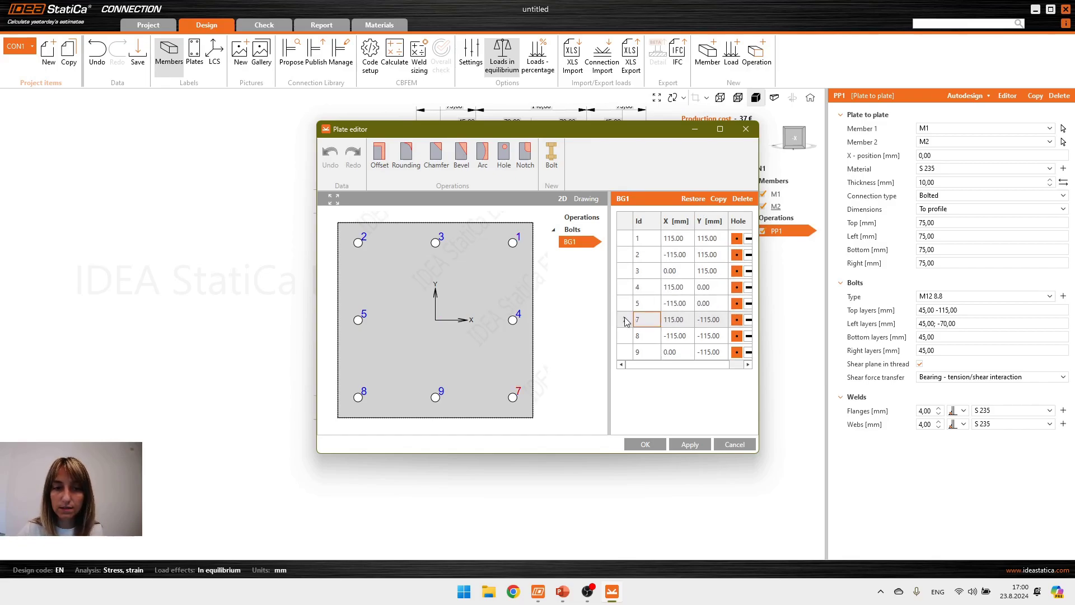
click(645, 444)
Review the bolt layer values of PP1, the bolt coordinates of BG1 in the plate editor, and the bolts in the 3D model.
right_drag(660, 367, 606, 343)
click(968, 323)
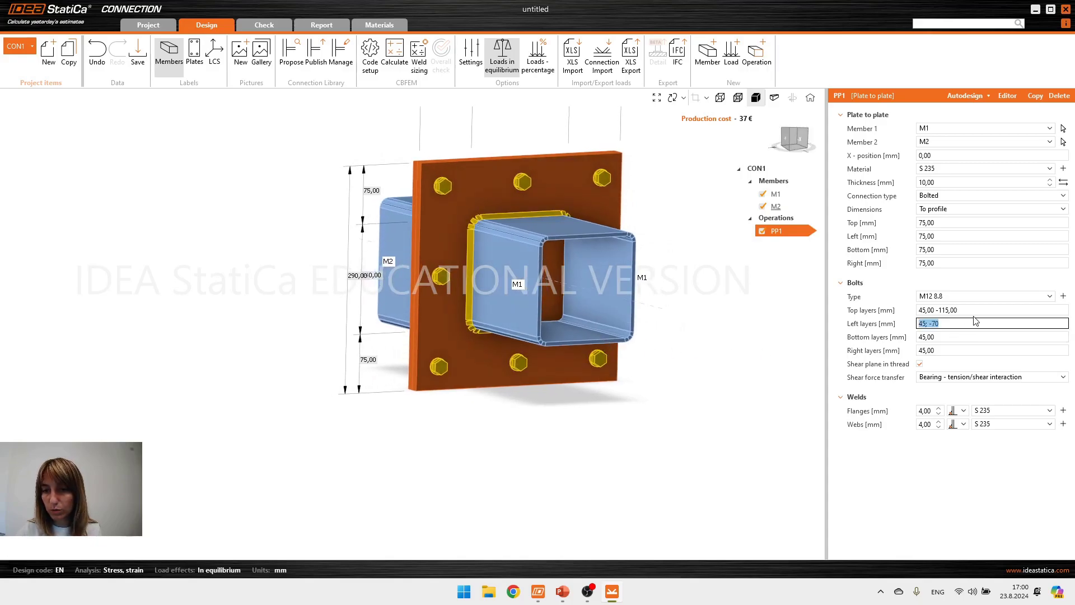
click(976, 310)
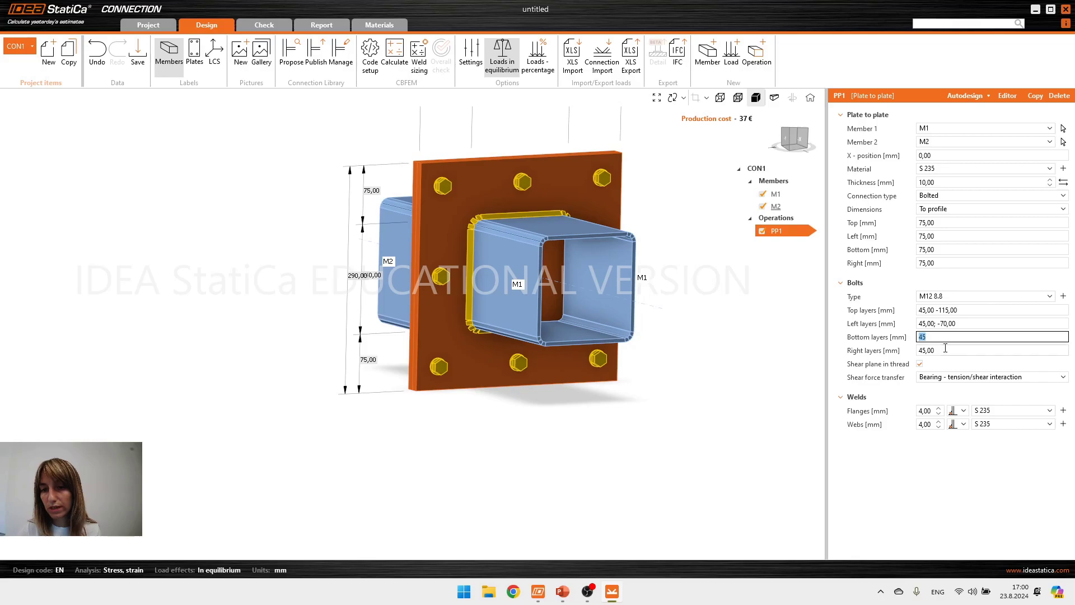
click(921, 334)
right_drag(567, 287, 536, 294)
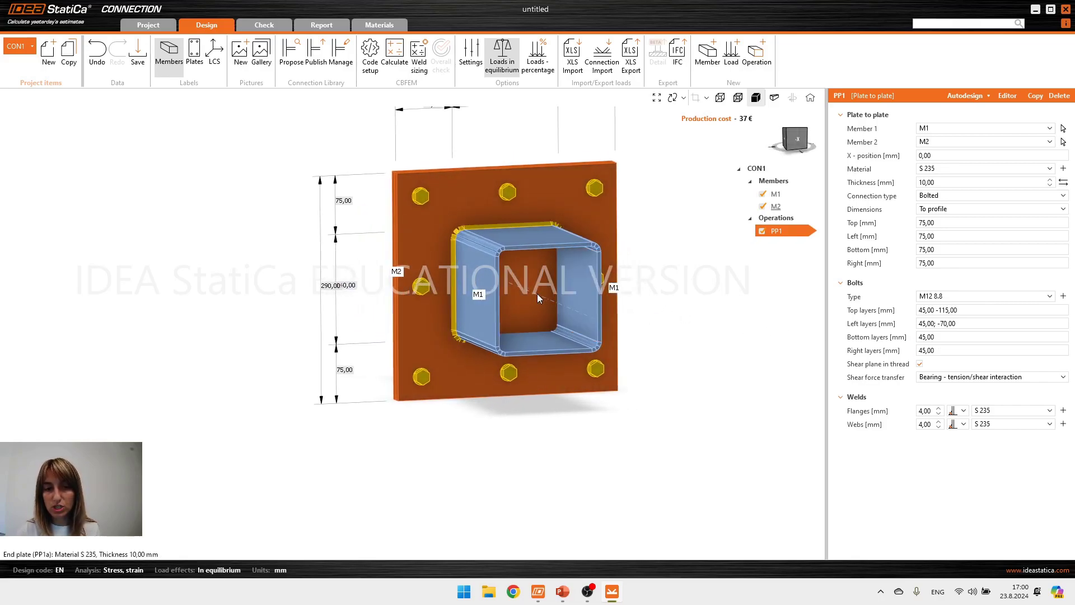
click(1008, 98)
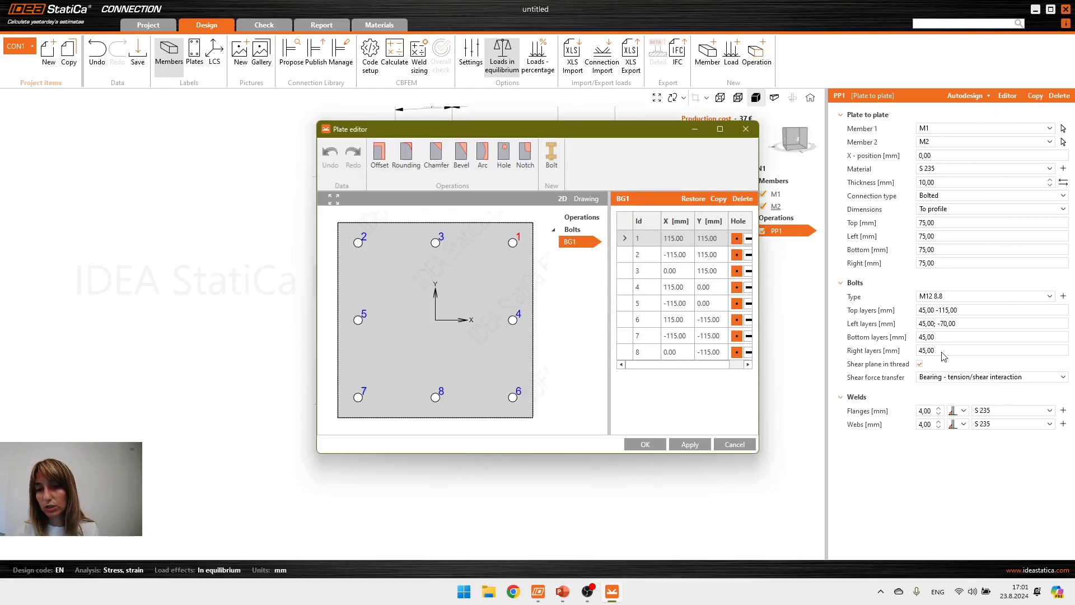
click(735, 444)
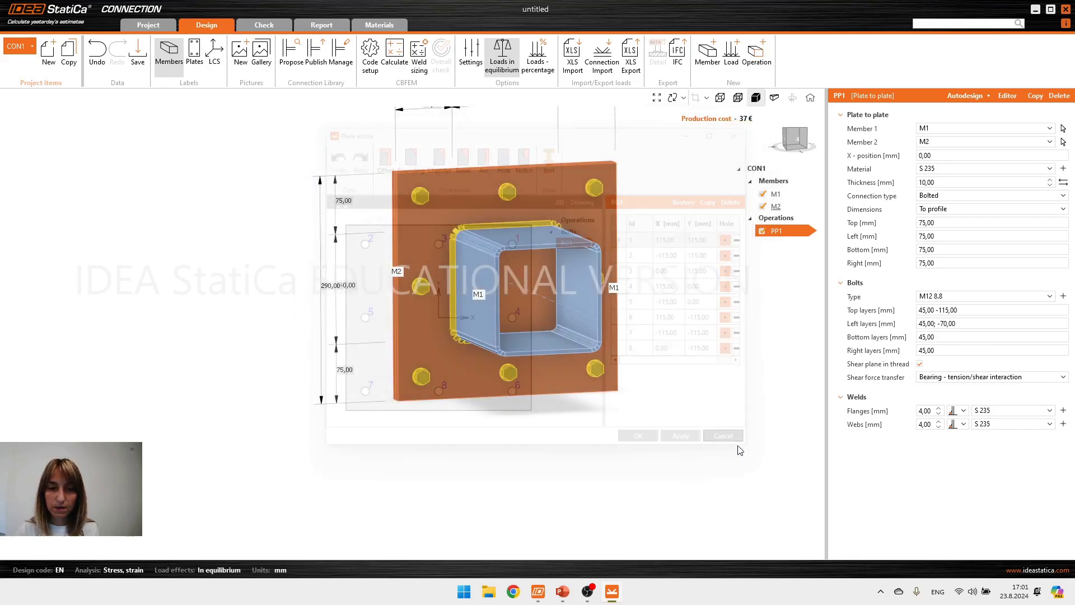
right_drag(672, 392, 632, 372)
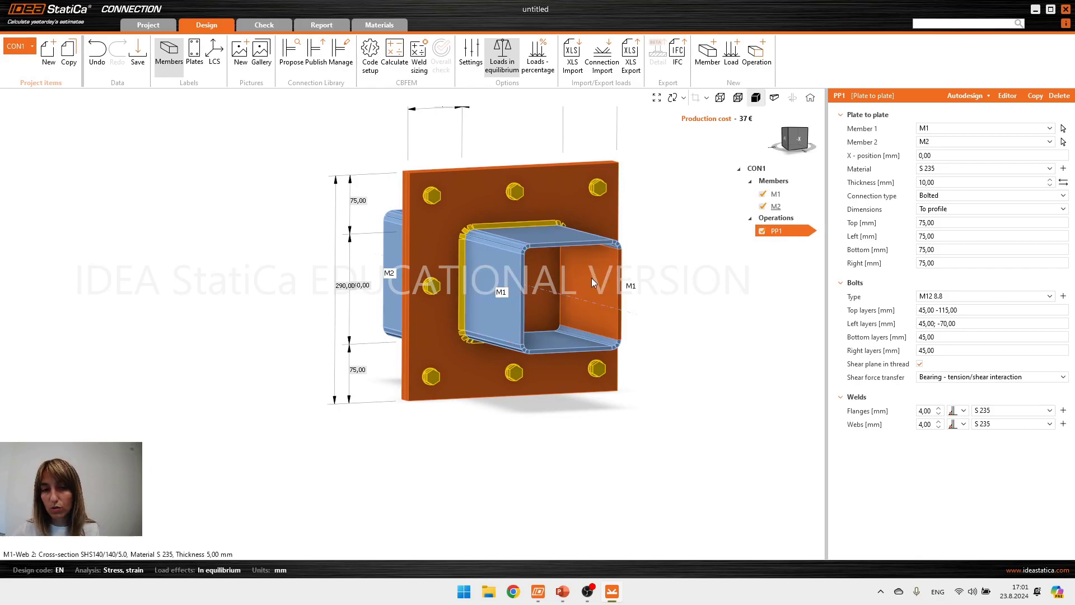
Change the flange welds of PP1 to butt welds and set the web weld size to 5 mm.
click(939, 413)
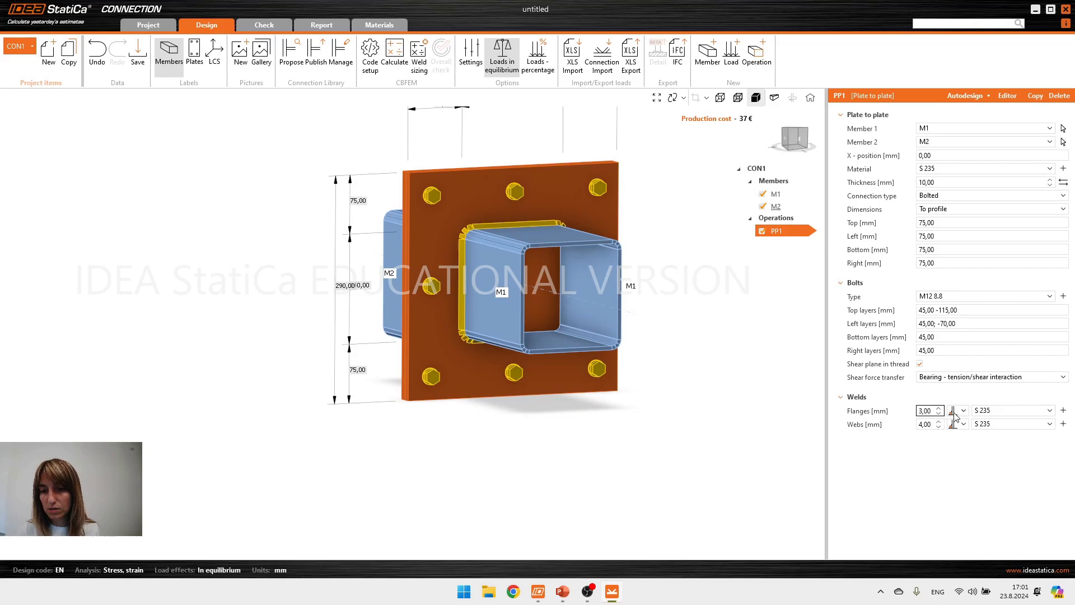
click(957, 410)
click(970, 477)
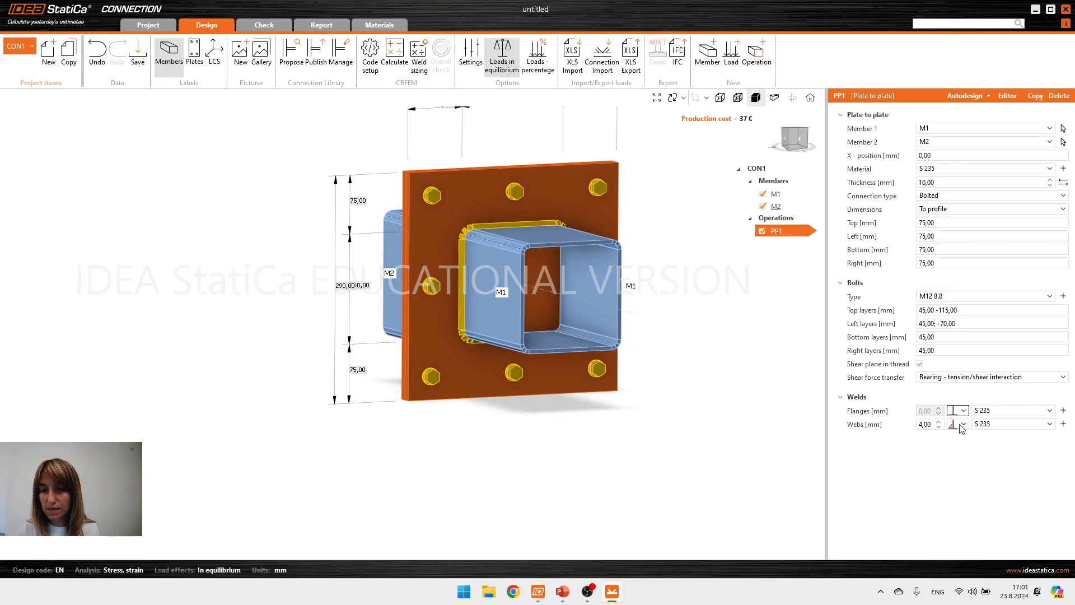
click(939, 423)
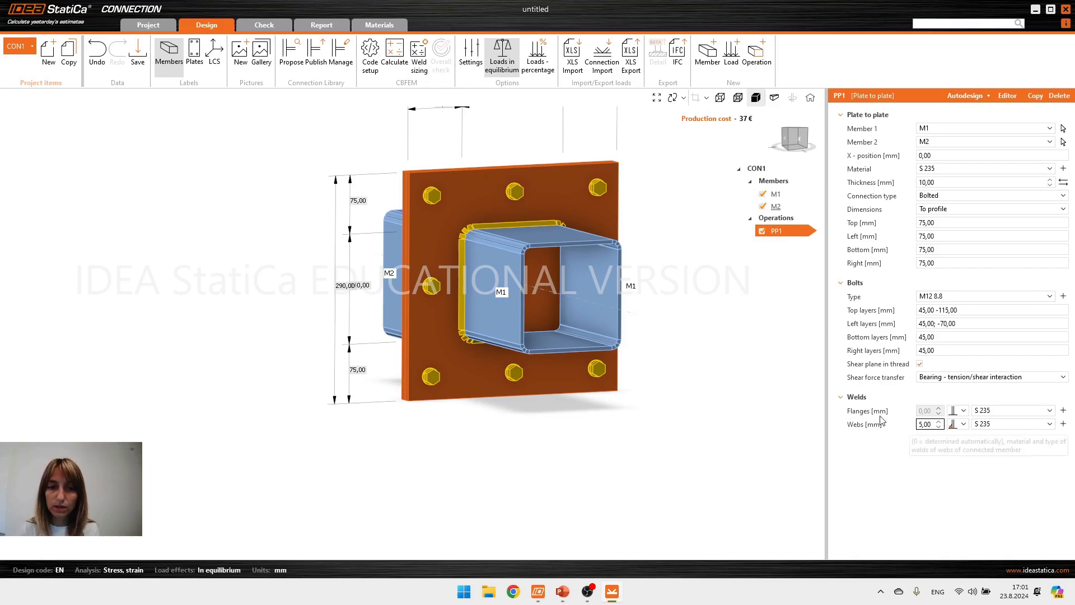
right_drag(594, 292, 641, 319)
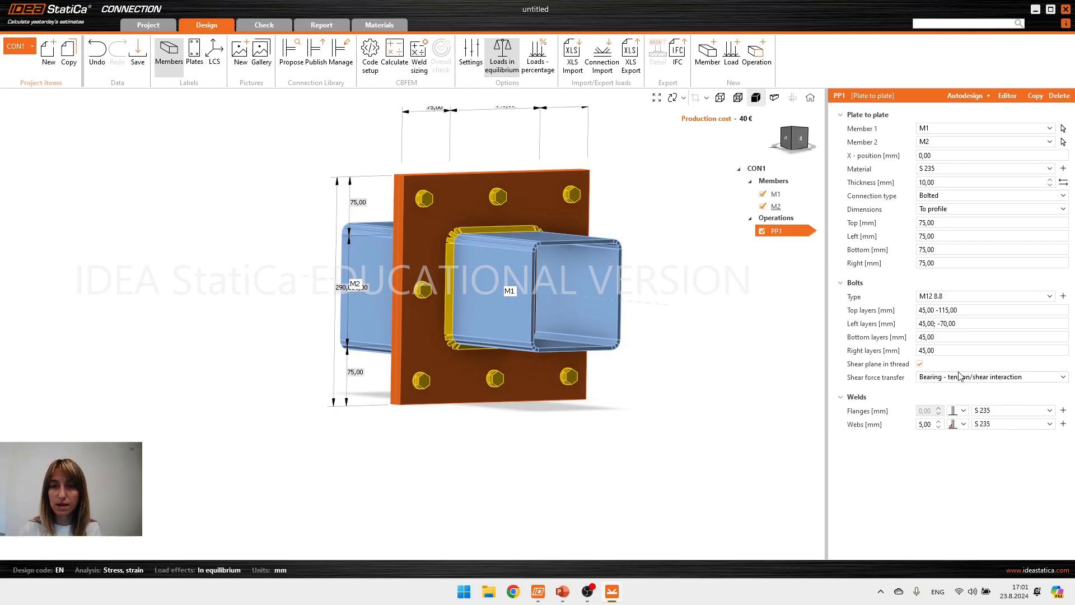
Add a Ribs operation on member M1 and relate it to end plate PP1a instead of a member.
click(783, 141)
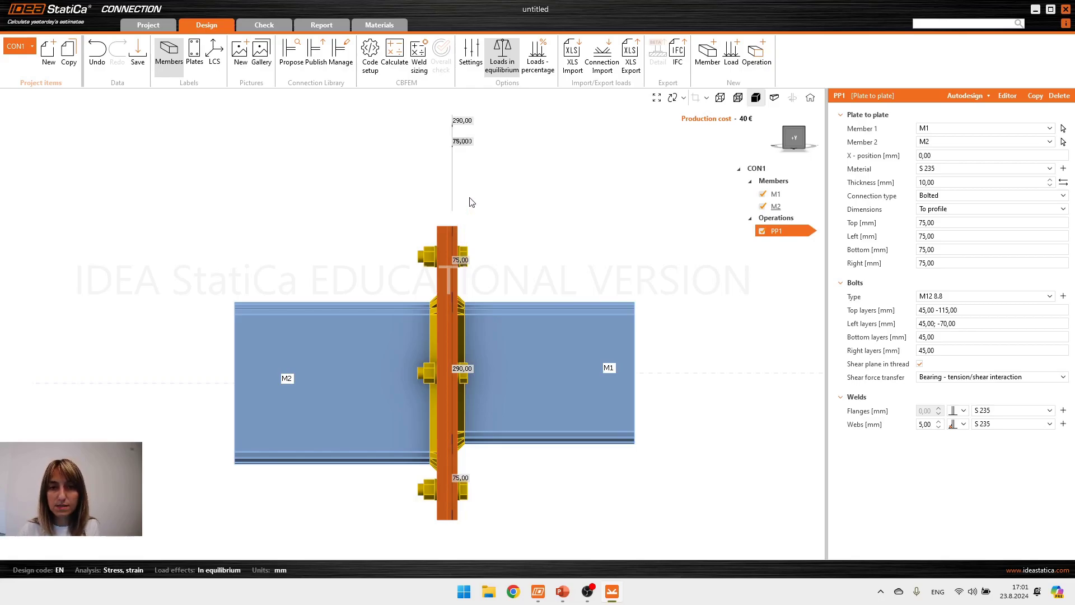
click(756, 59)
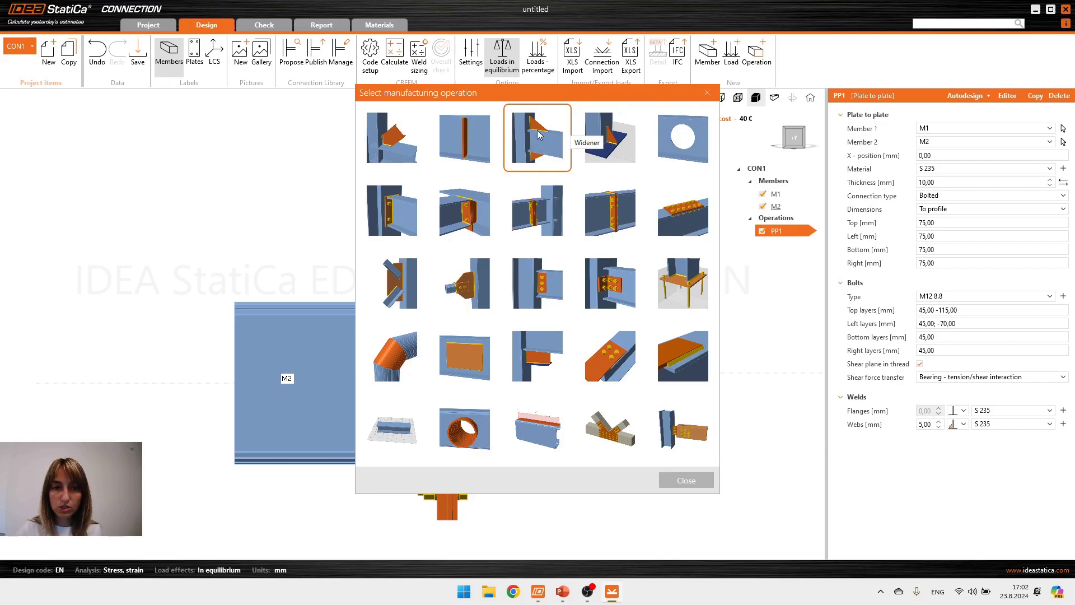
click(617, 132)
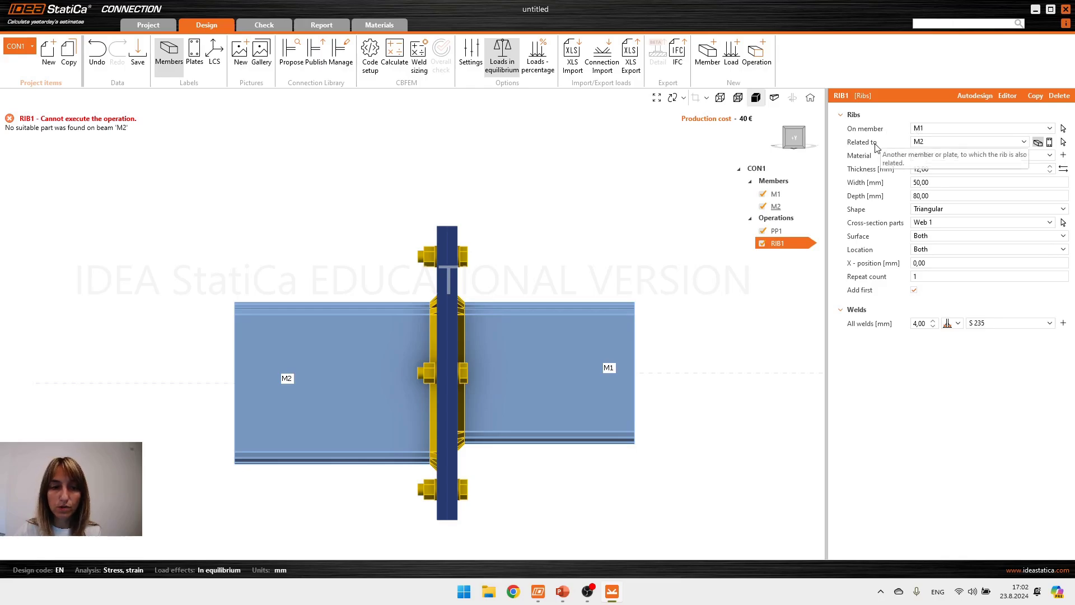
click(1049, 144)
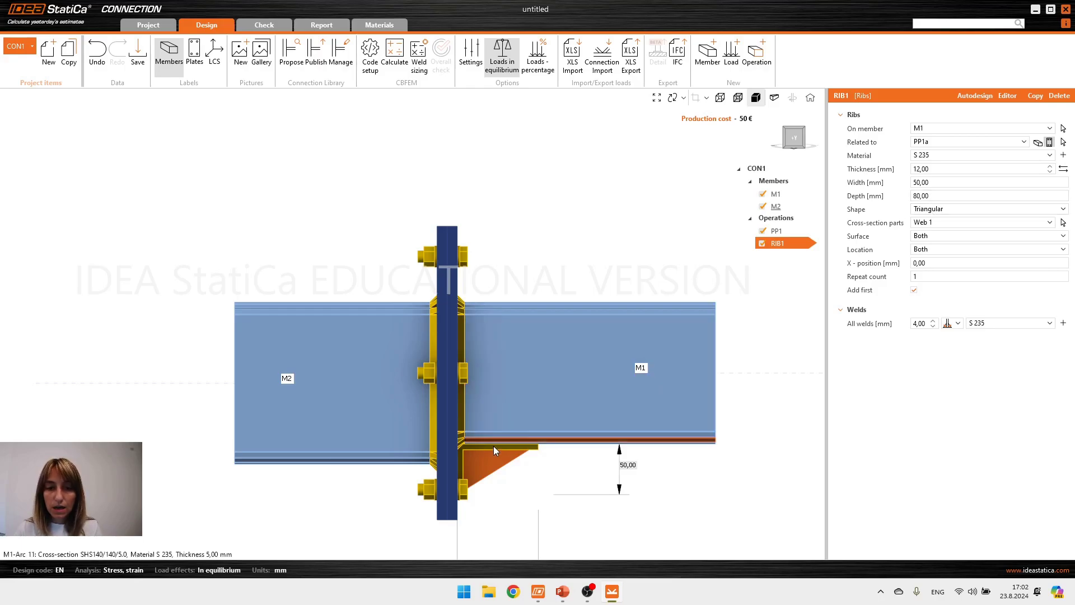
scroll(532, 403, up, 2)
scroll(532, 404, up, 3)
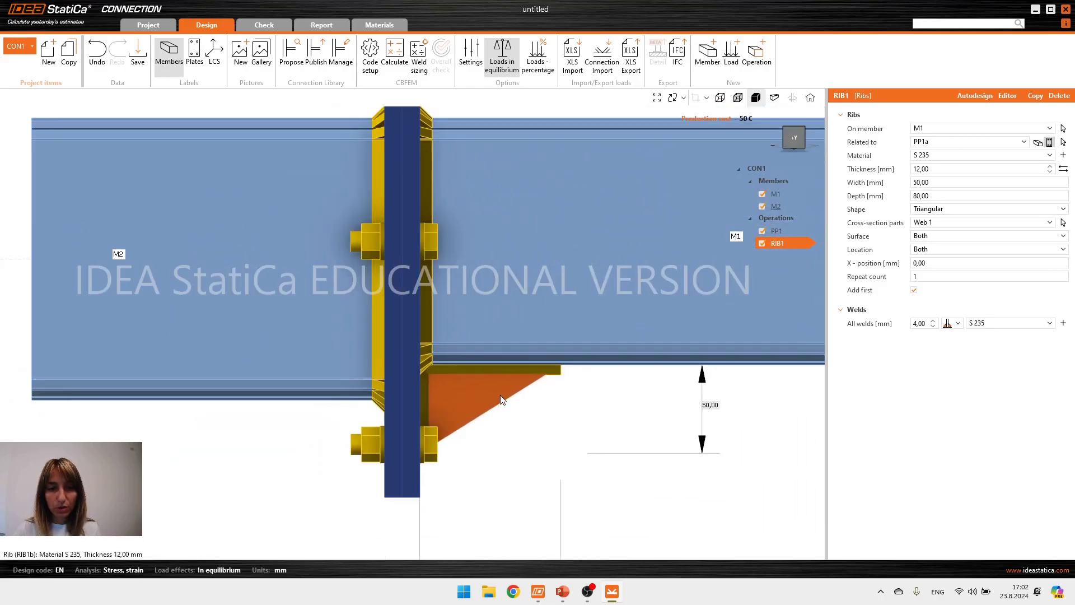
Change the shape of the RIB1 ribs to Chamfered with dimensions D1 and D2 of 10 mm.
middle_drag(528, 401, 498, 275)
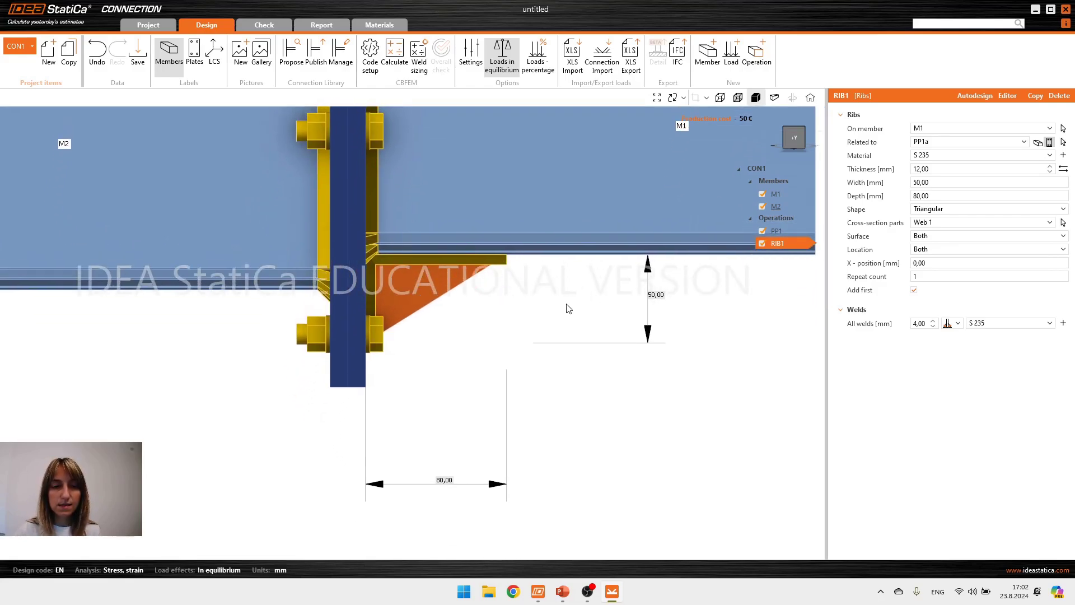
click(927, 210)
click(932, 250)
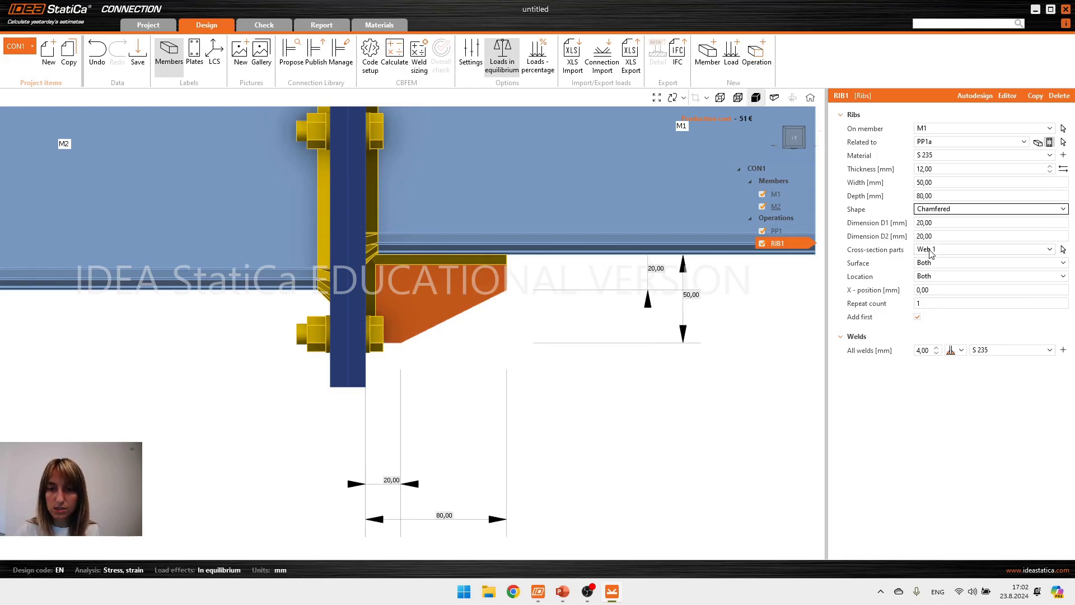
drag(954, 226, 908, 234)
text(10)
key(Tab)
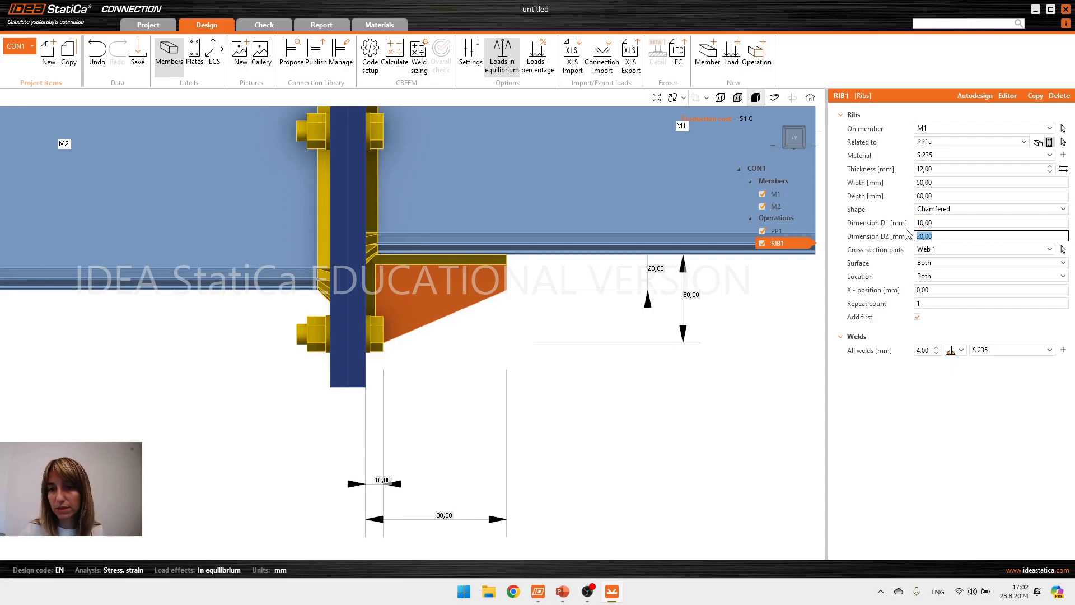
text(10)
key(Tab)
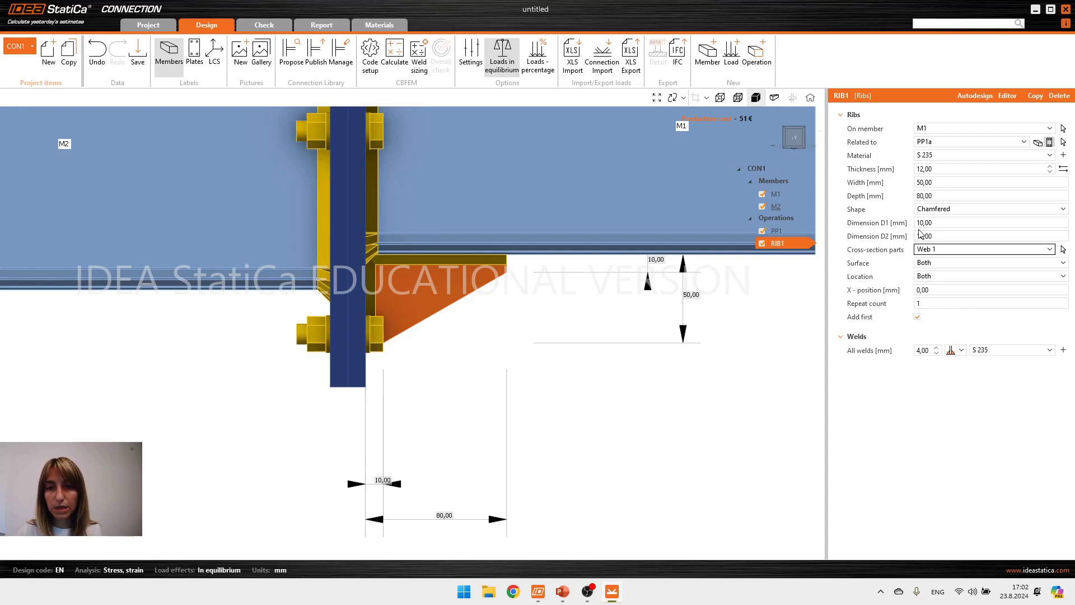
Set the RIB1 ribs' depth to 100 mm and width to 70 mm.
drag(937, 196, 903, 202)
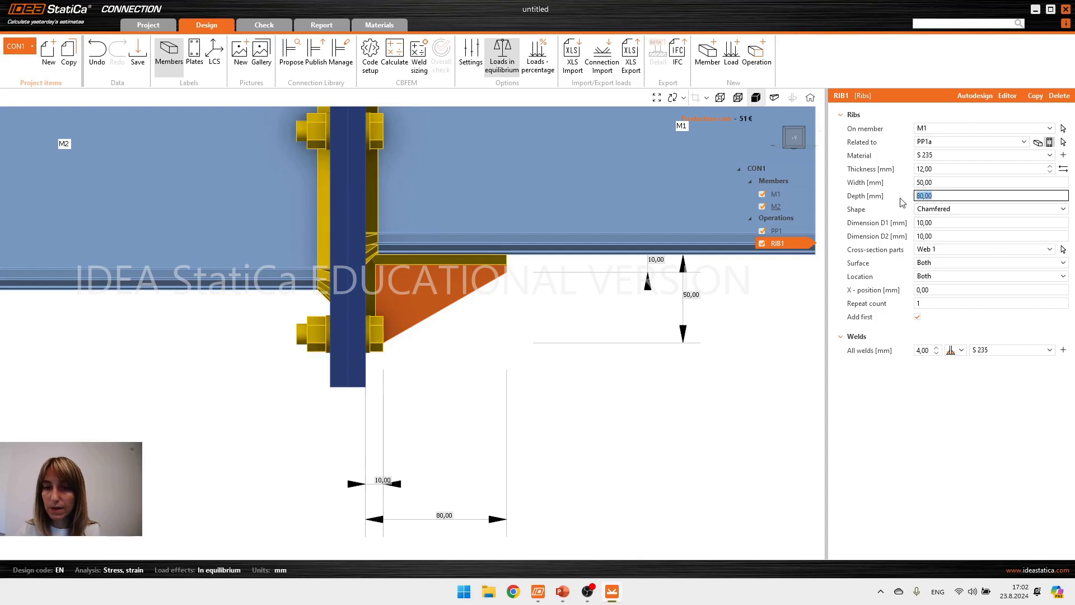
text(10)
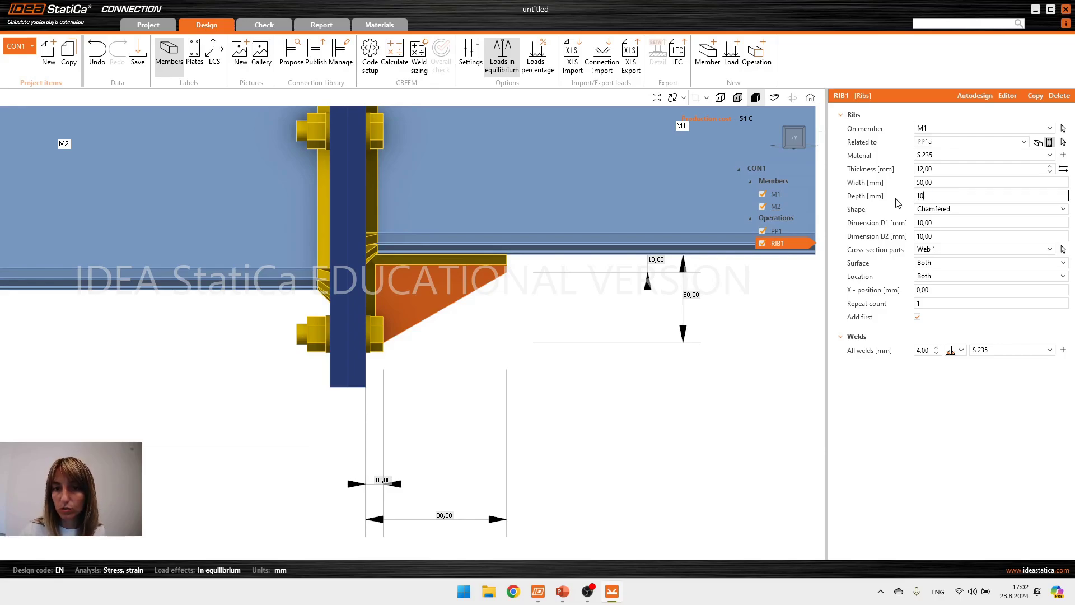
text(0)
key(Tab)
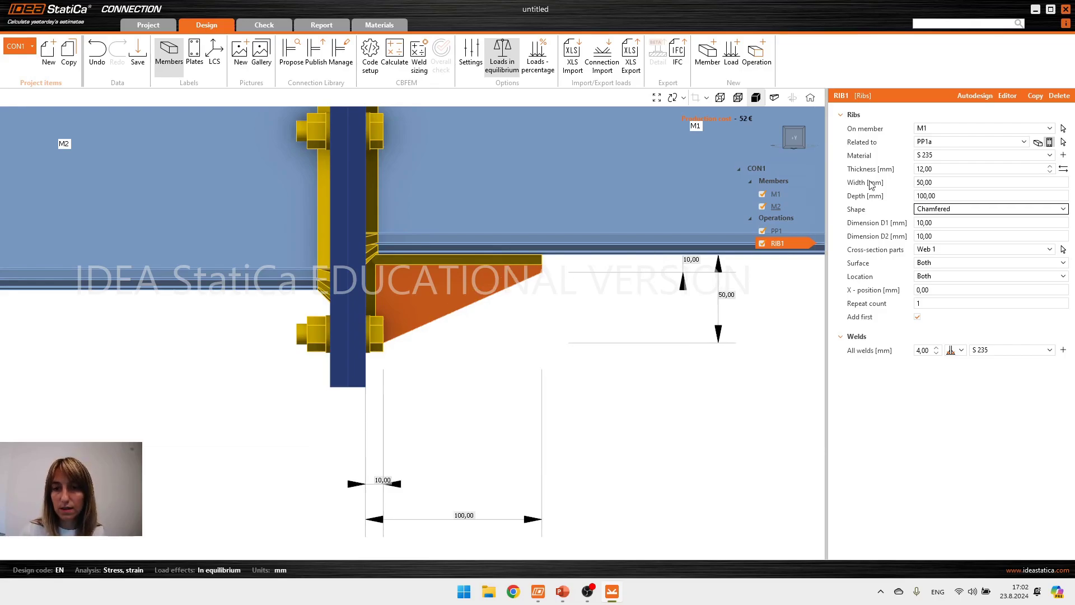
drag(946, 184, 900, 185)
text(70)
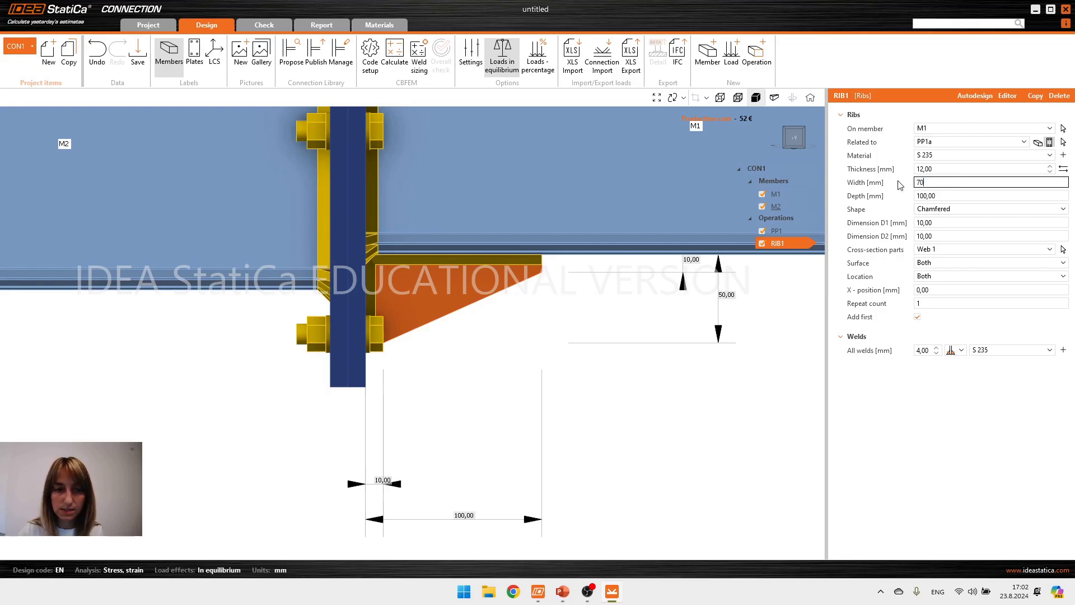
key(Tab)
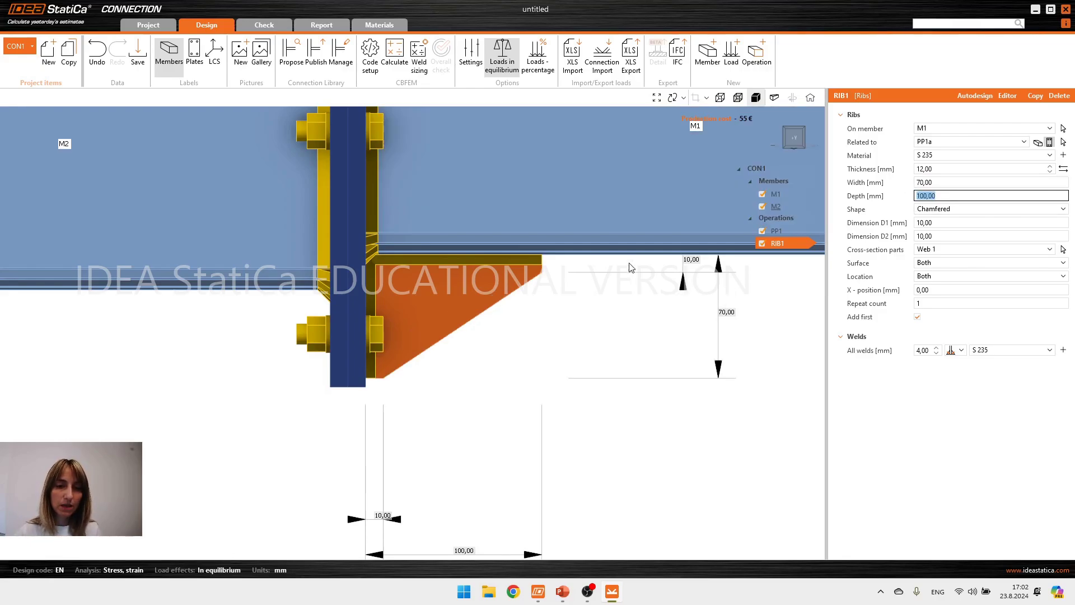
Restrict the RIB1 ribs to the Lower surface and the Front location on member M1.
right_drag(589, 310, 480, 320)
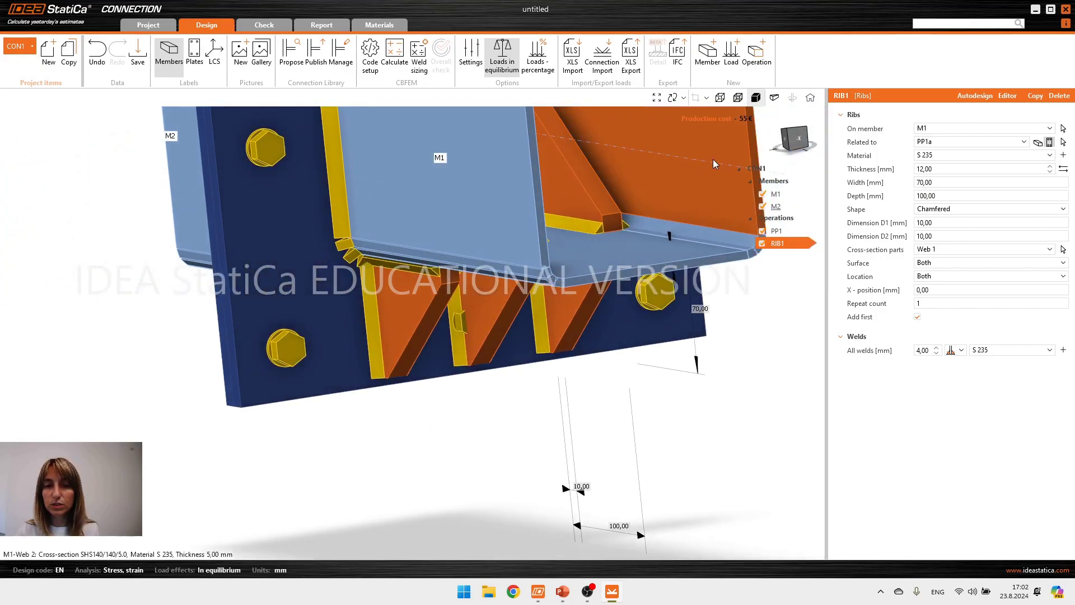
click(795, 138)
scroll(465, 316, up, 4)
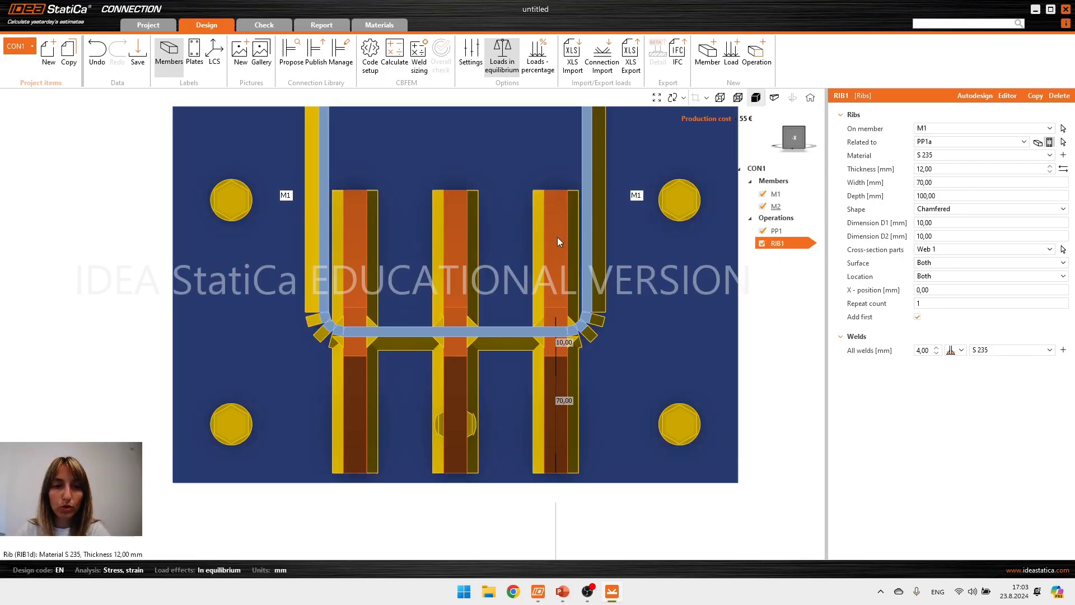
click(933, 267)
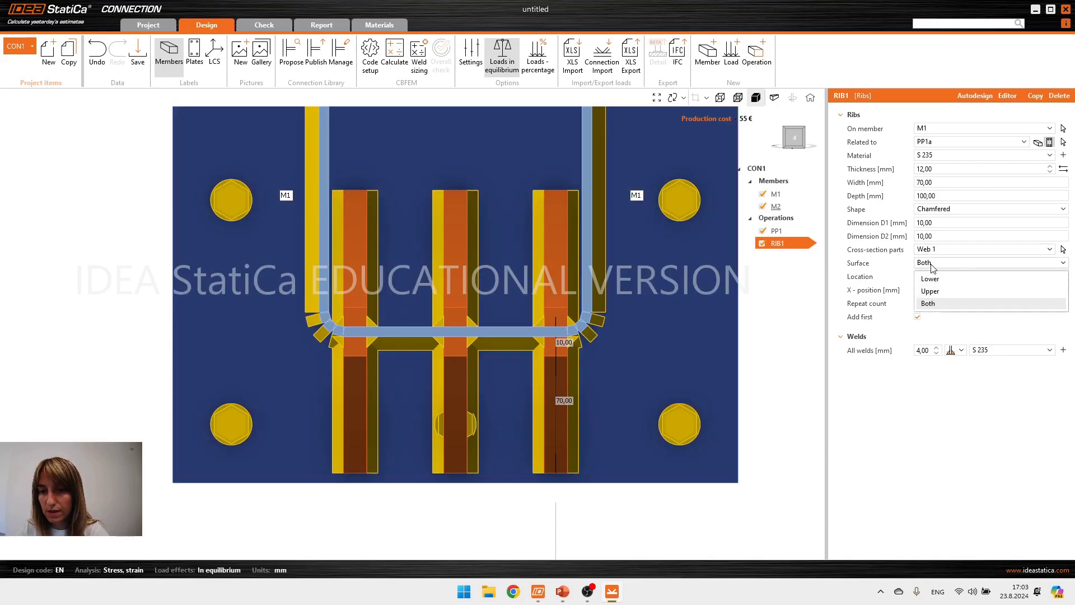
click(933, 281)
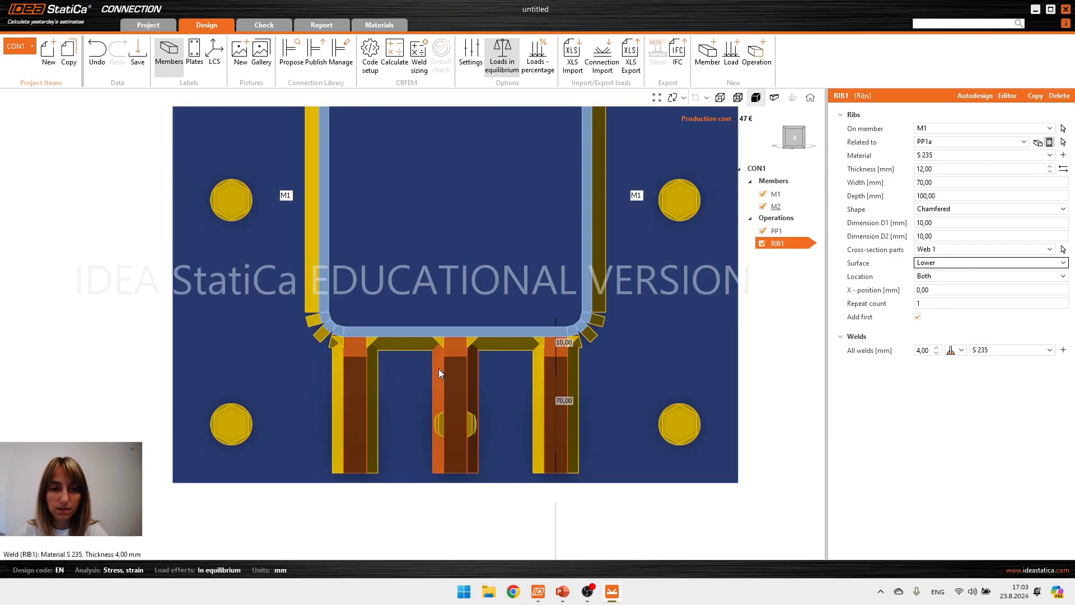
click(932, 278)
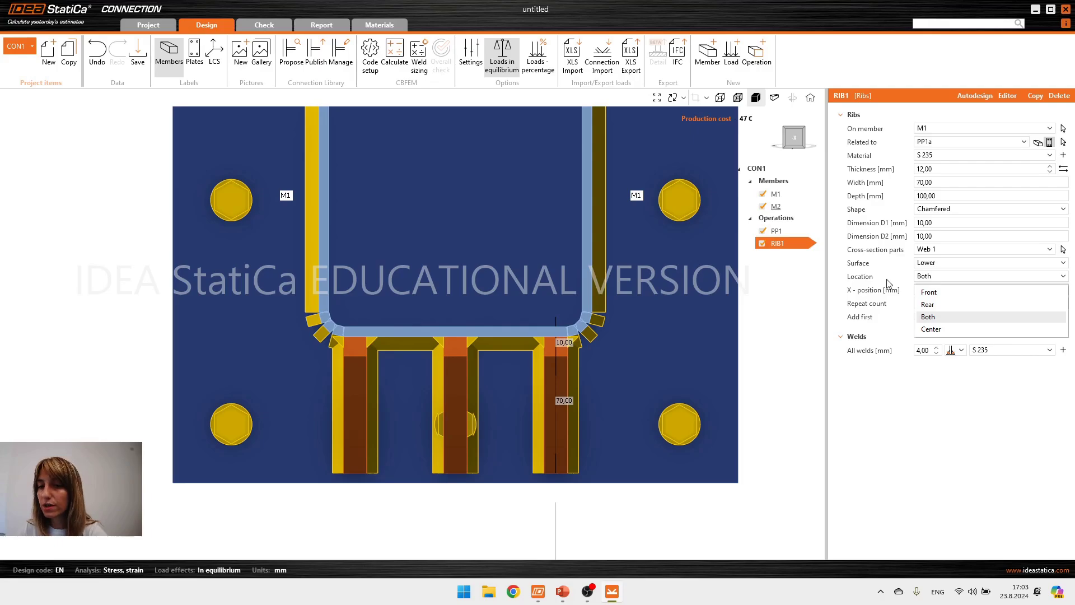
click(933, 317)
click(929, 278)
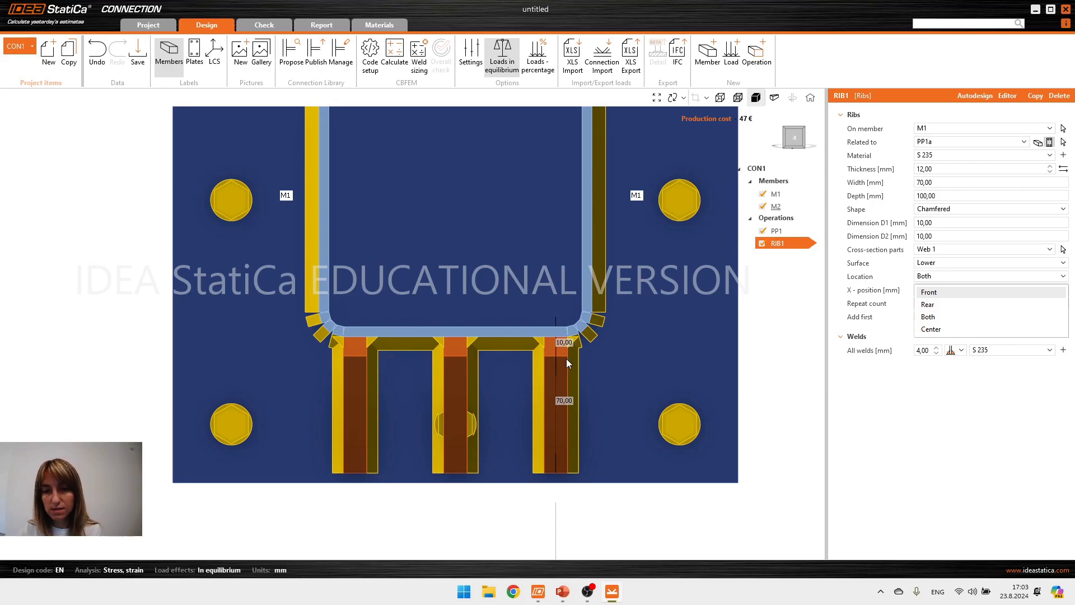
click(930, 293)
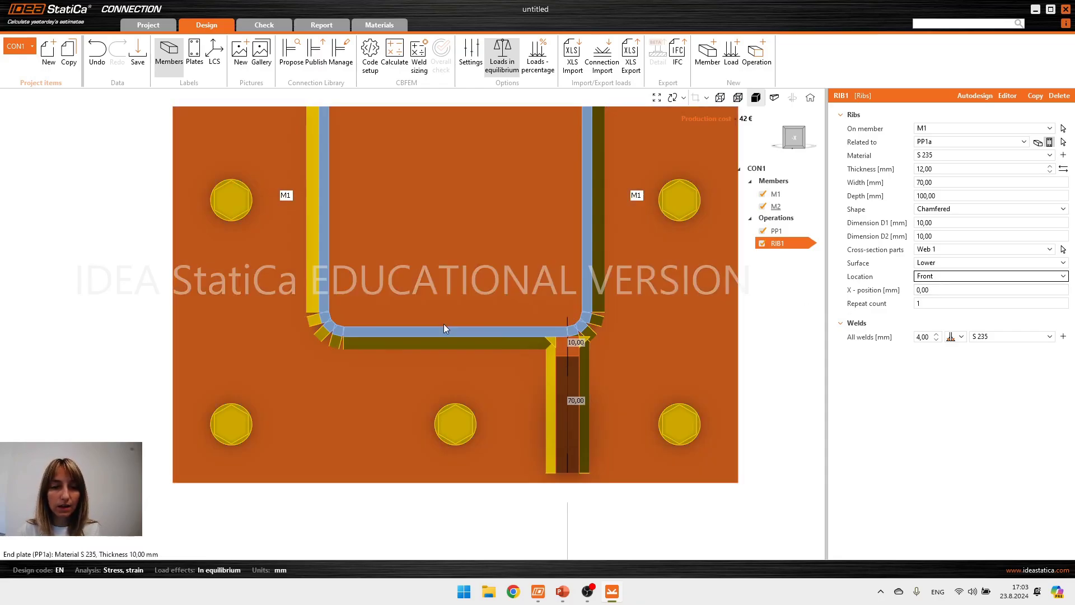
Repeat the RIB1 rib twice with a Delta x spacing of 115 mm.
click(929, 306)
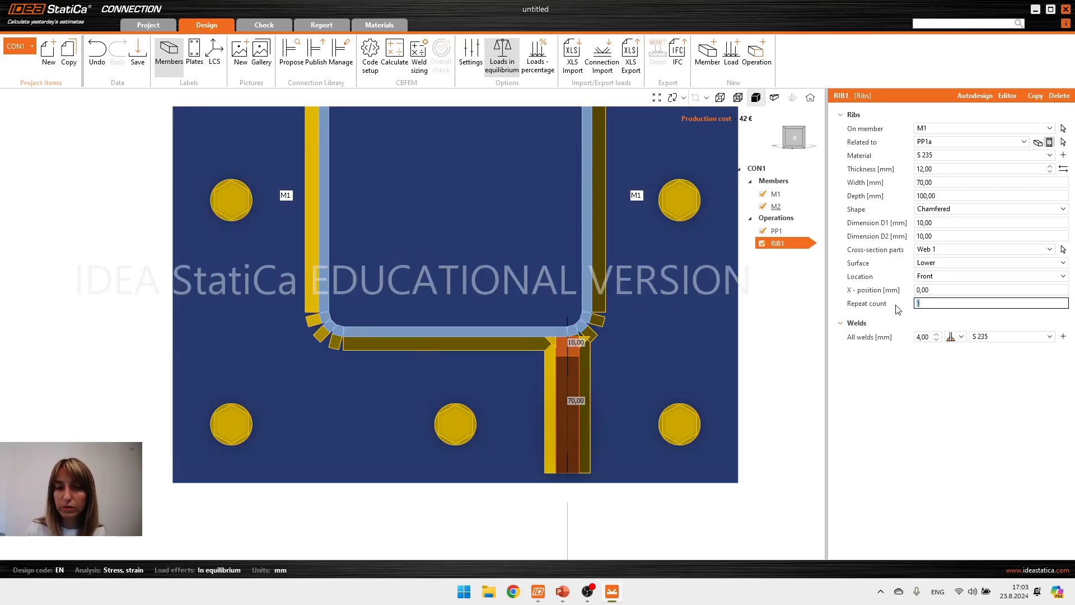
text(2)
key(Tab)
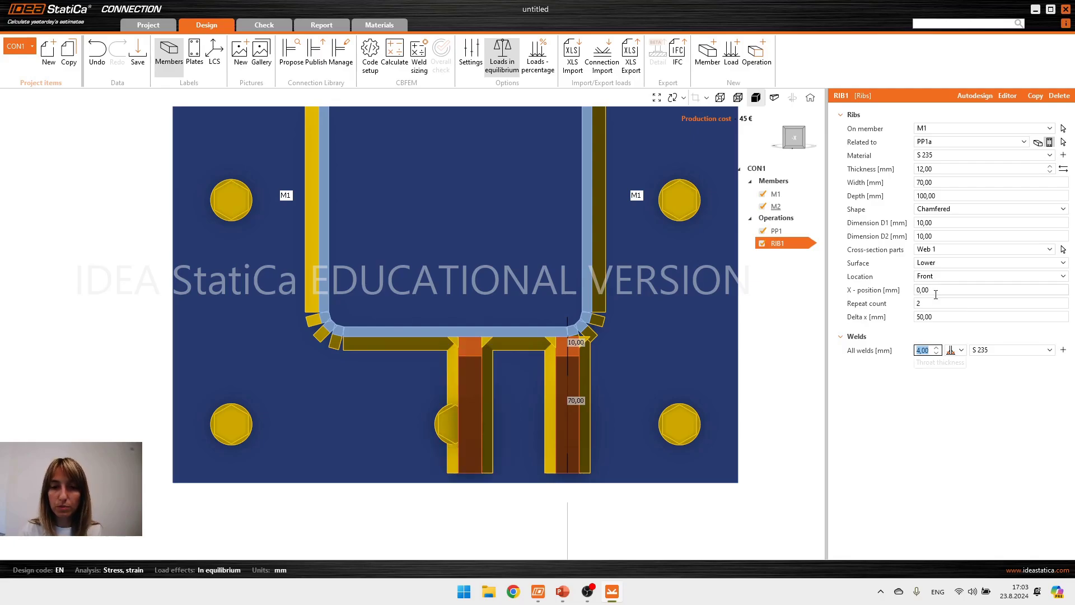
click(939, 313)
drag(939, 317, 901, 321)
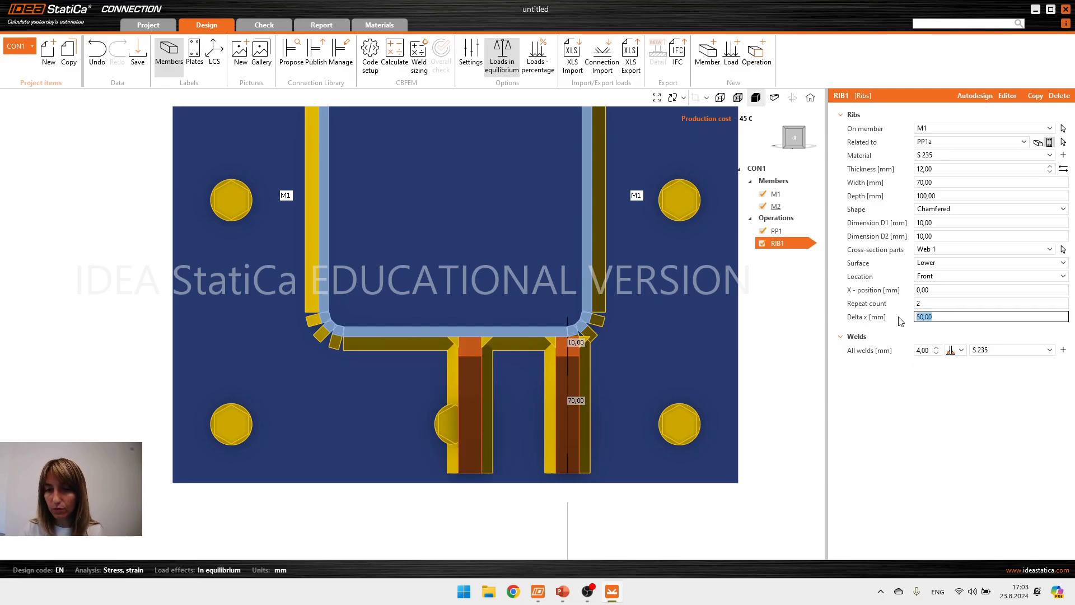
text(115)
key(Tab)
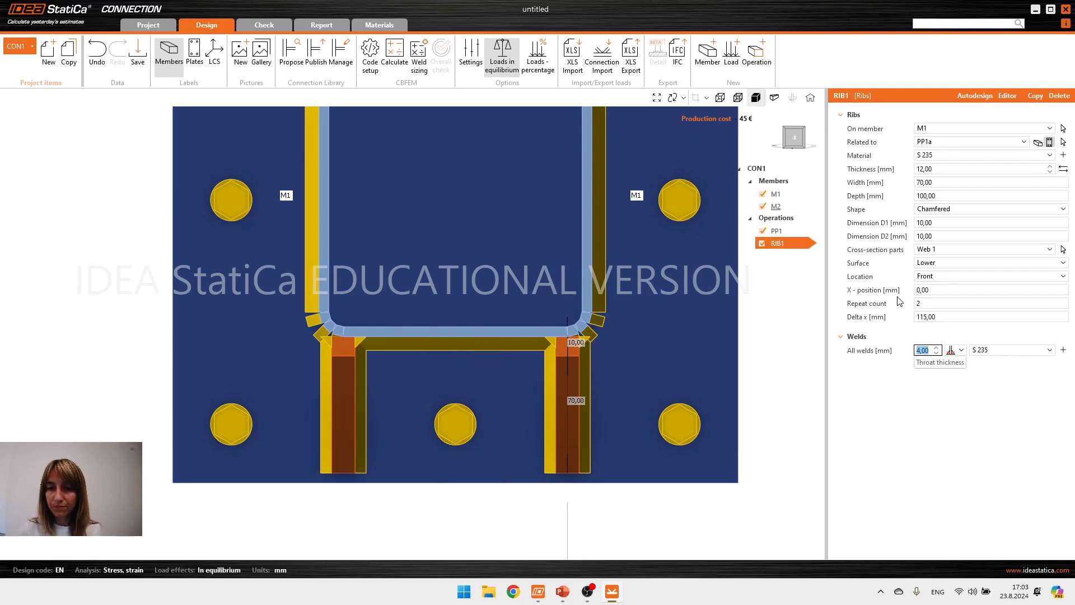
Set the RIB1 ribs' thickness to 6 mm and the size of all their welds to 3 mm.
click(919, 169)
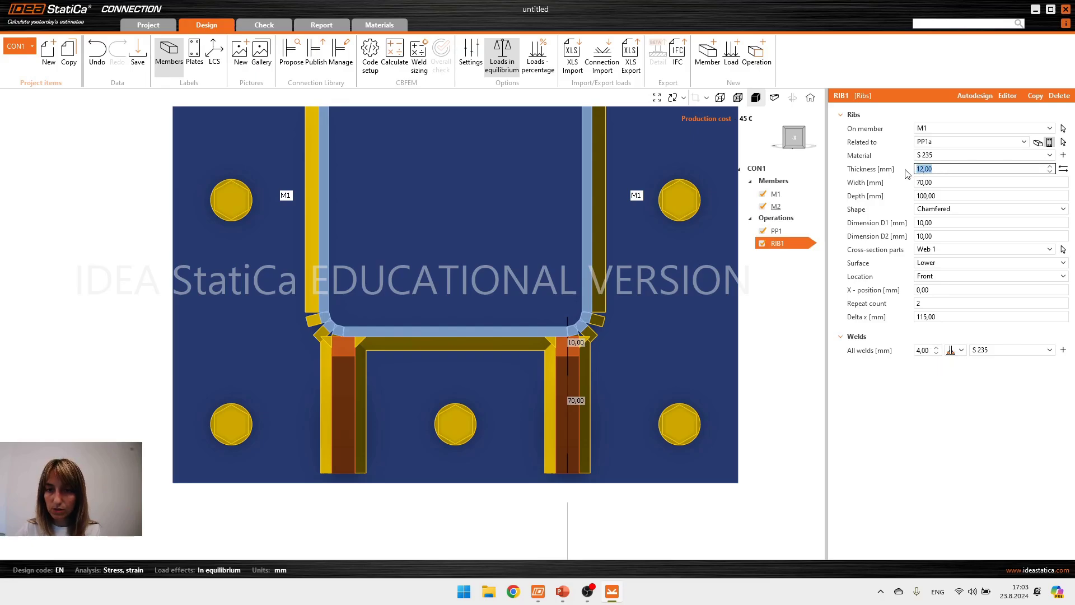
text(6)
key(Tab)
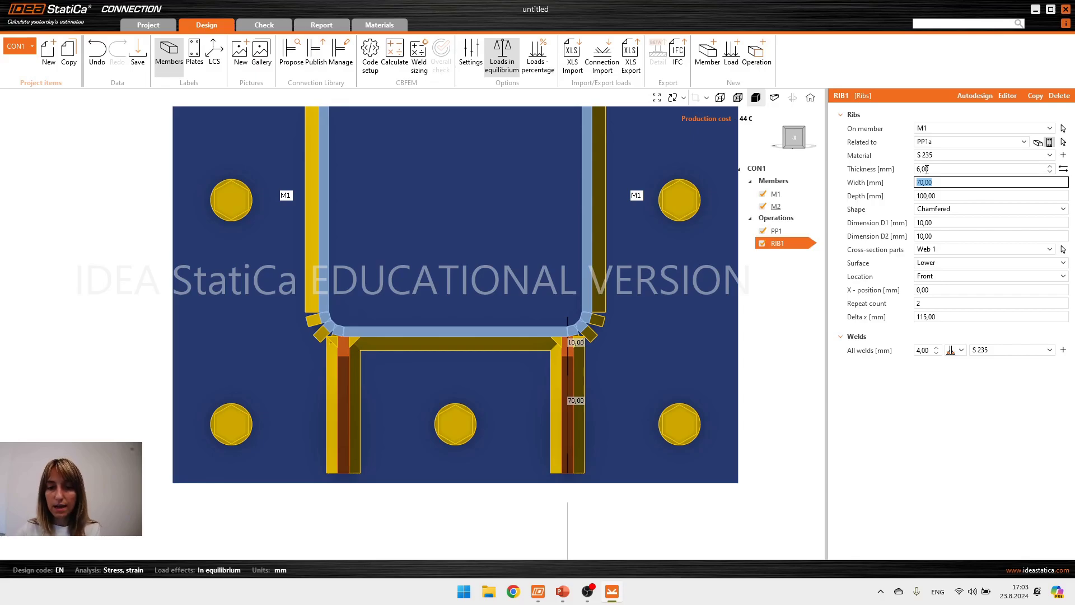
click(938, 355)
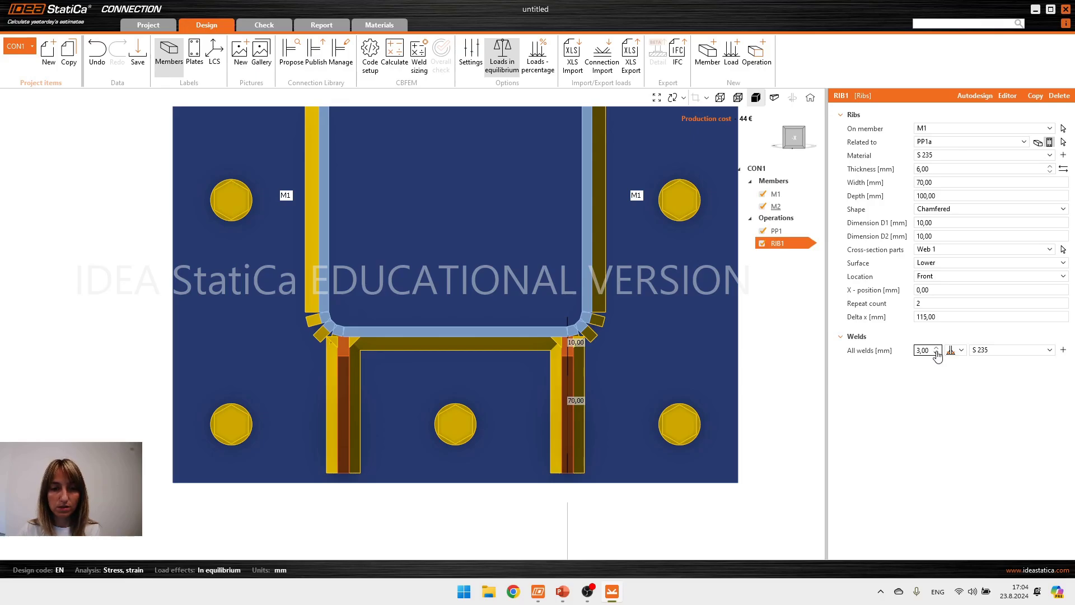
Examine the two ribs in 3D, especially the inner corner where the rib welds meet the end plate and member M1.
scroll(573, 369, down, 2)
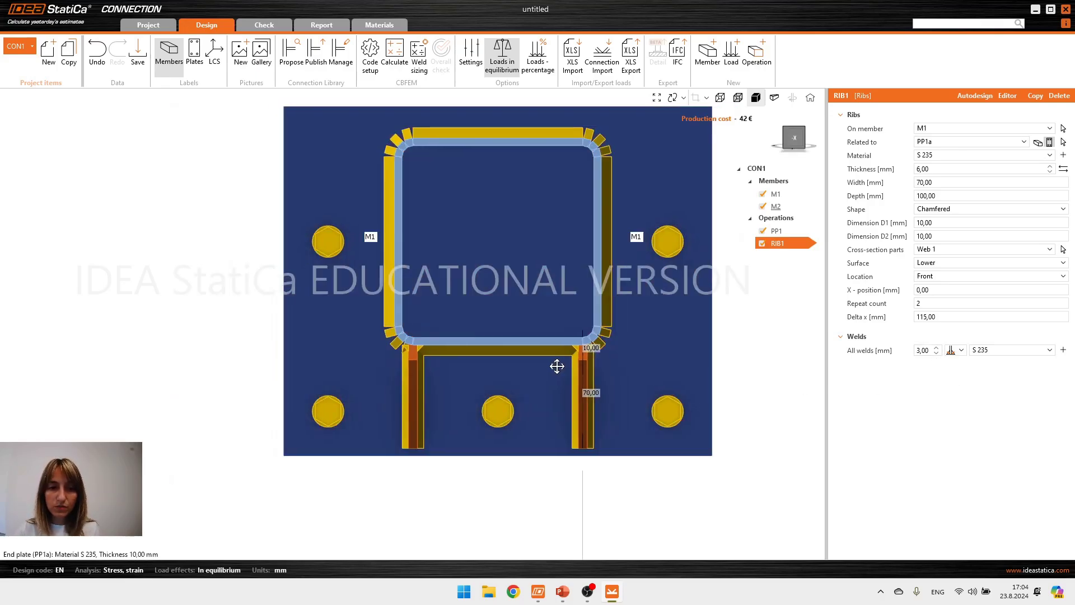
right_drag(557, 366, 615, 374)
right_drag(639, 367, 472, 316)
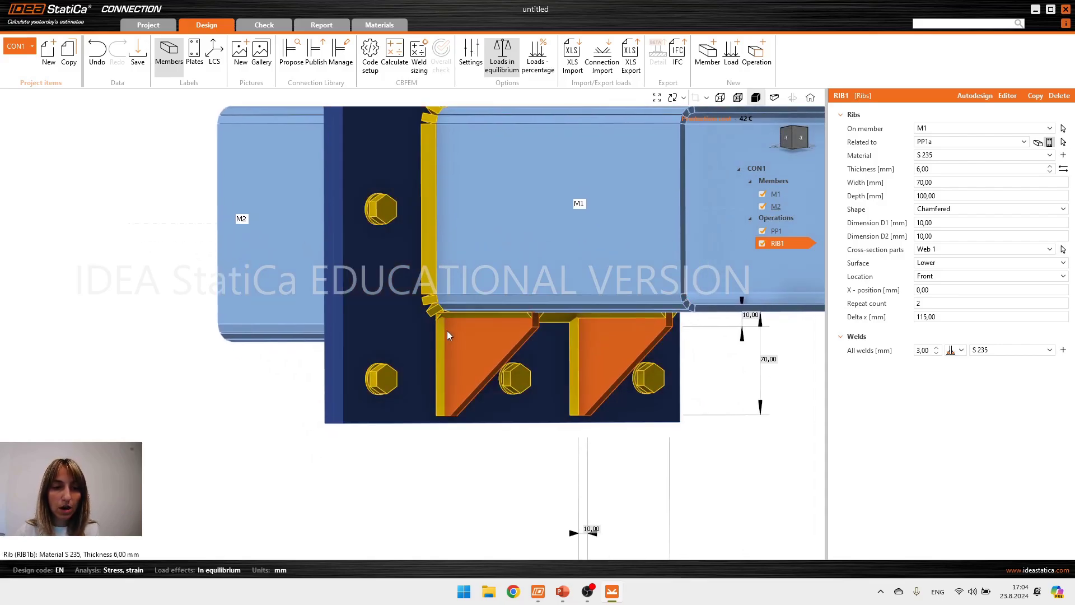
scroll(456, 331, up, 5)
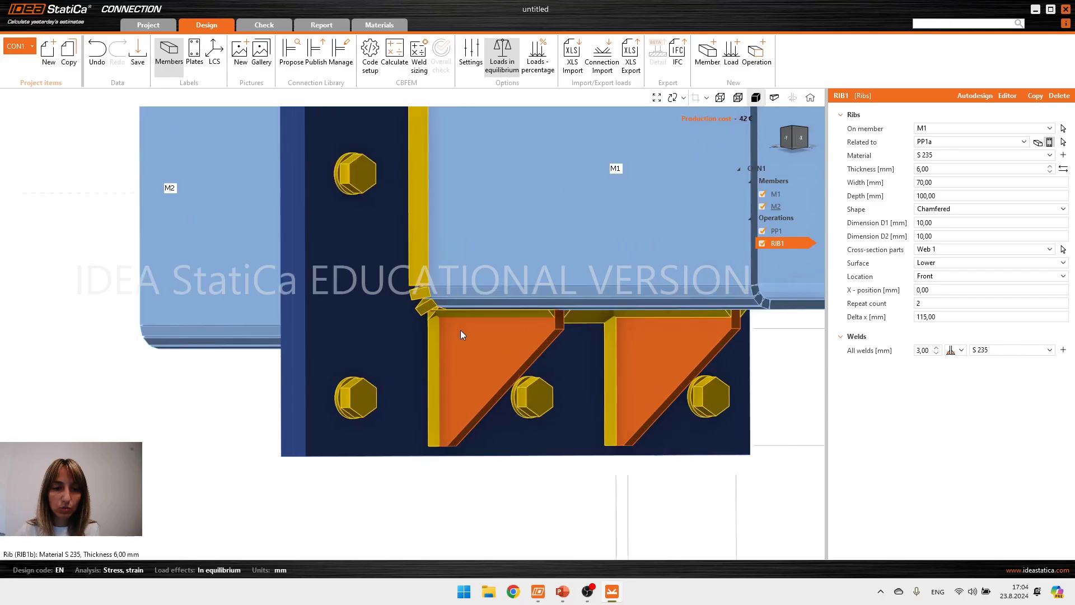
right_drag(465, 320, 432, 316)
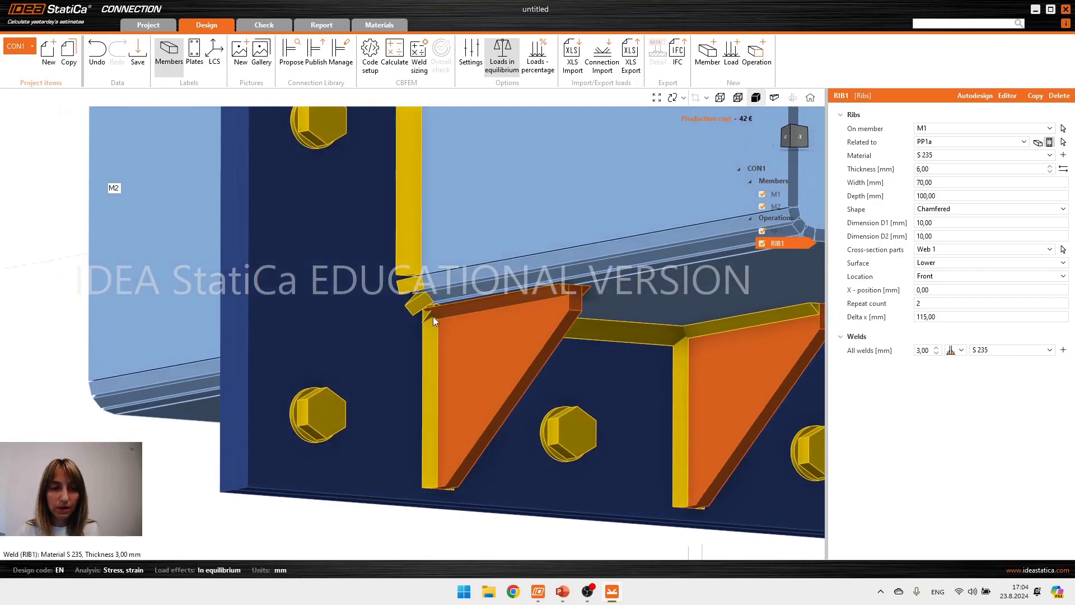
scroll(424, 327, up, 5)
scroll(437, 330, down, 5)
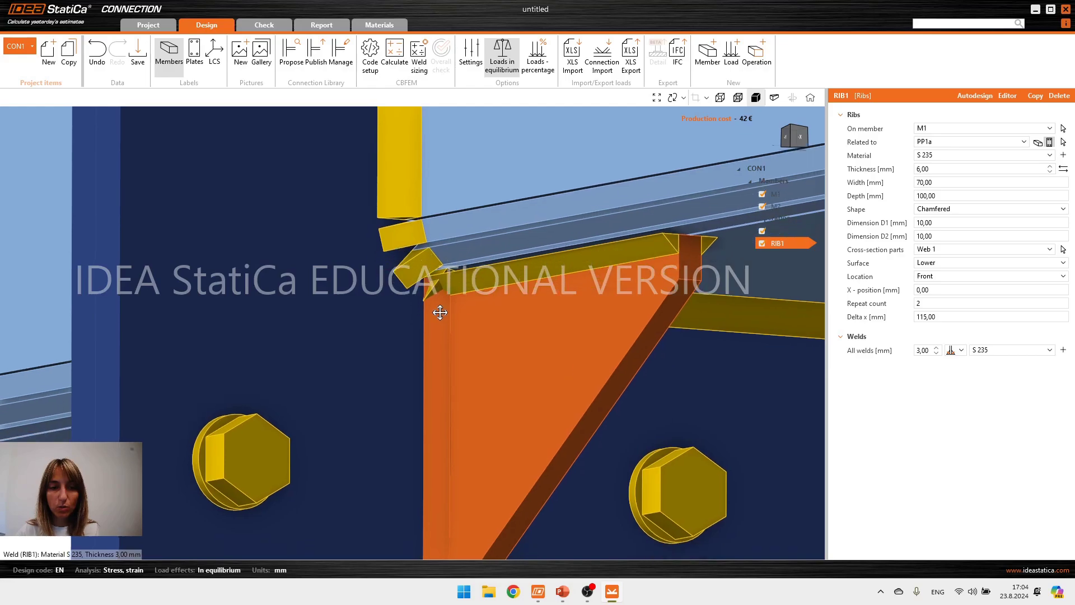
scroll(468, 294, down, 3)
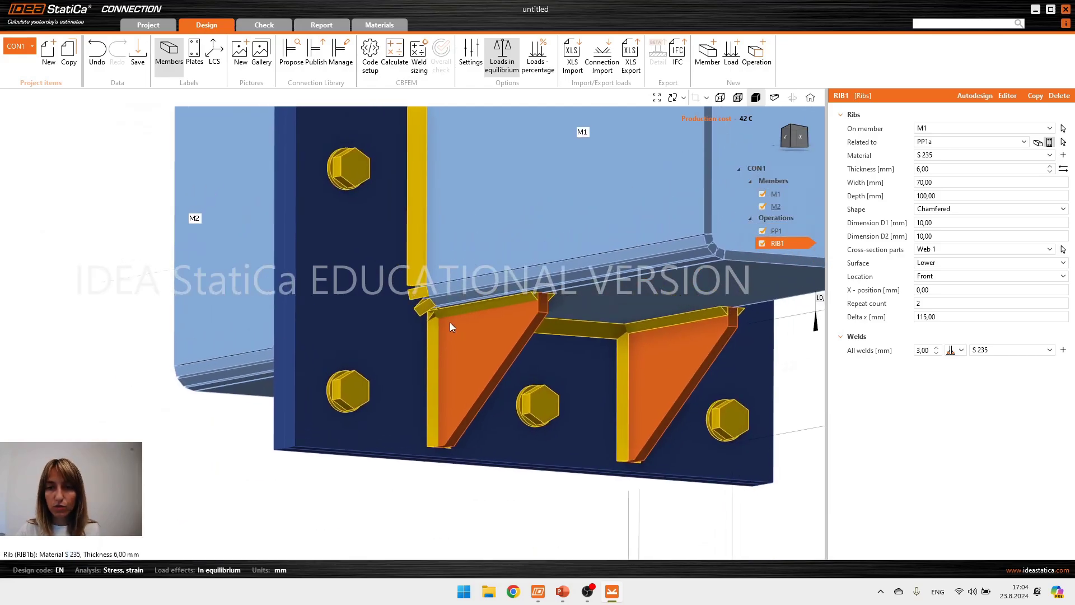
Add an opposite rounding of 10 mm at corner 5 of the rib in the plate editor and apply it.
click(1008, 96)
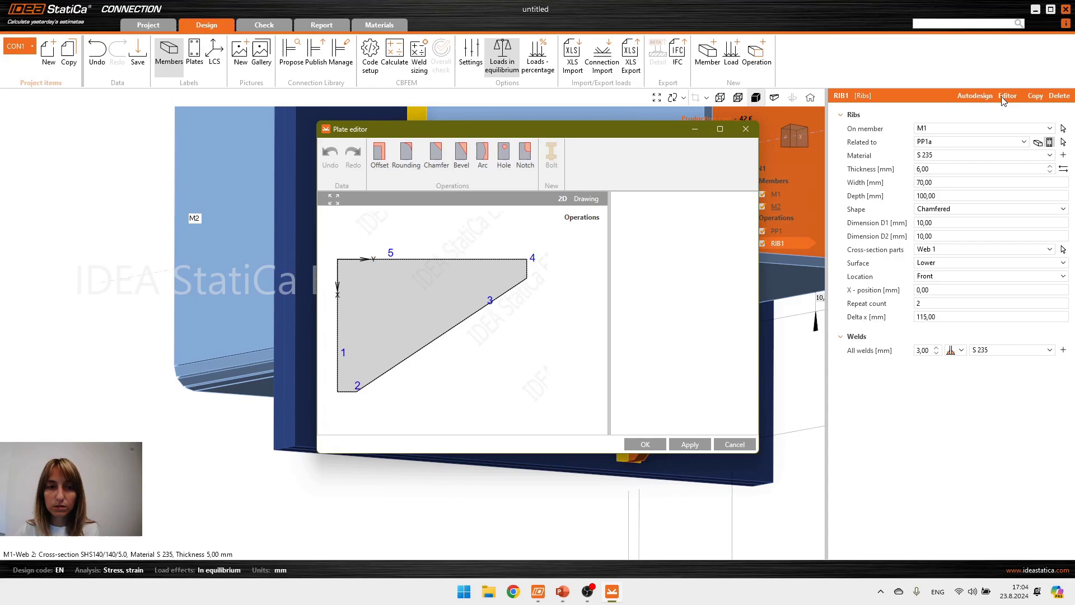
click(404, 158)
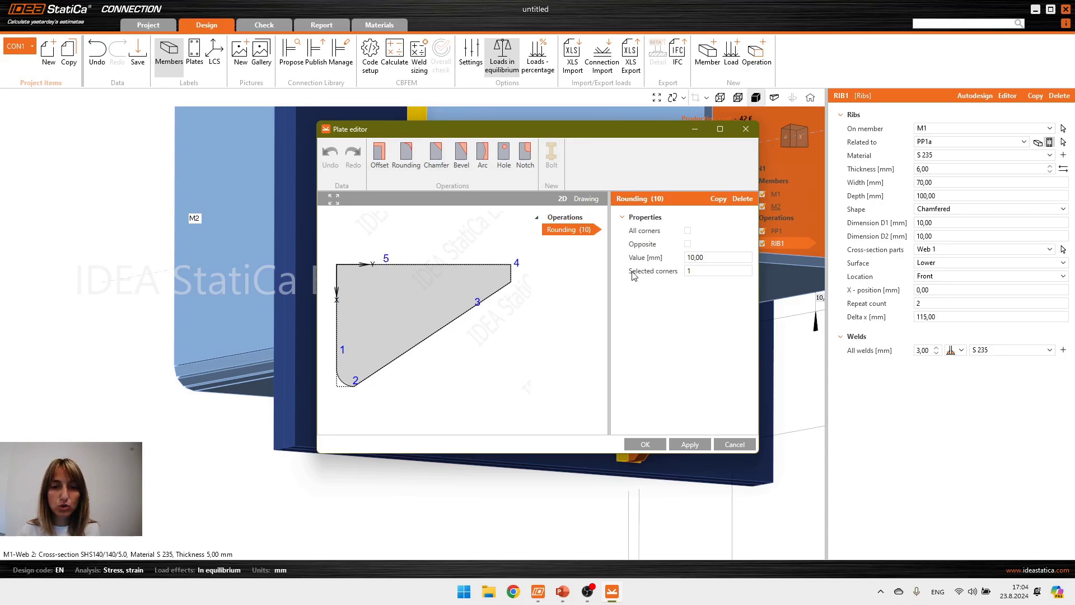
click(689, 271)
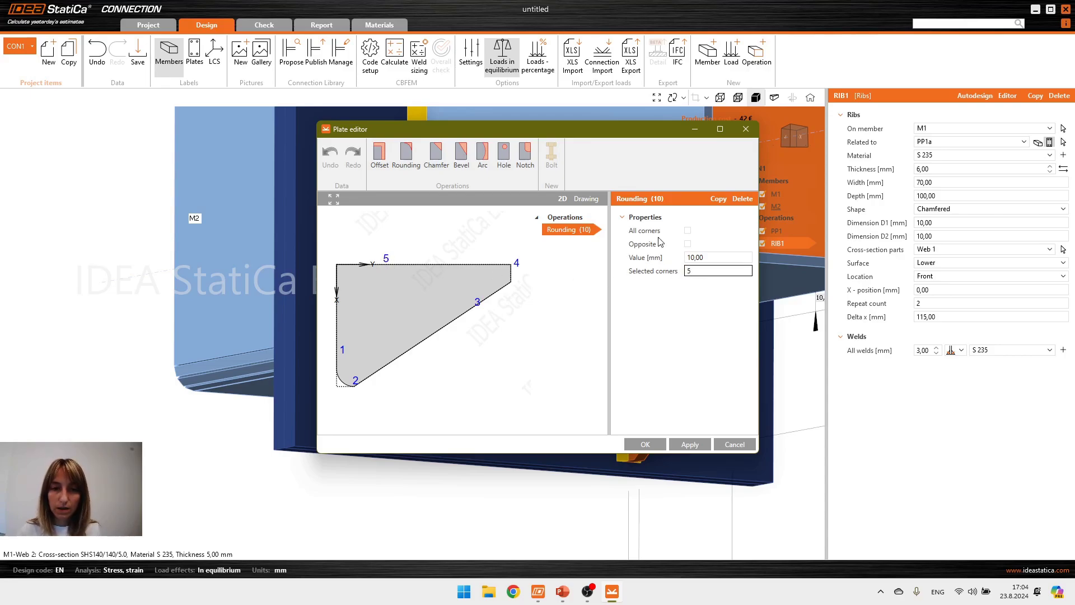
click(711, 258)
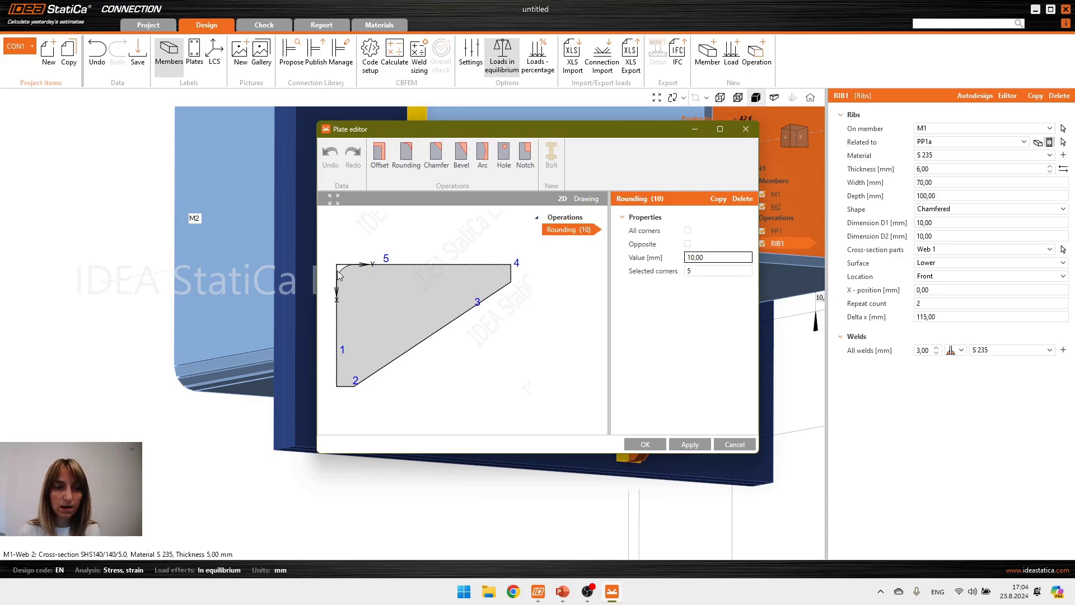
click(687, 244)
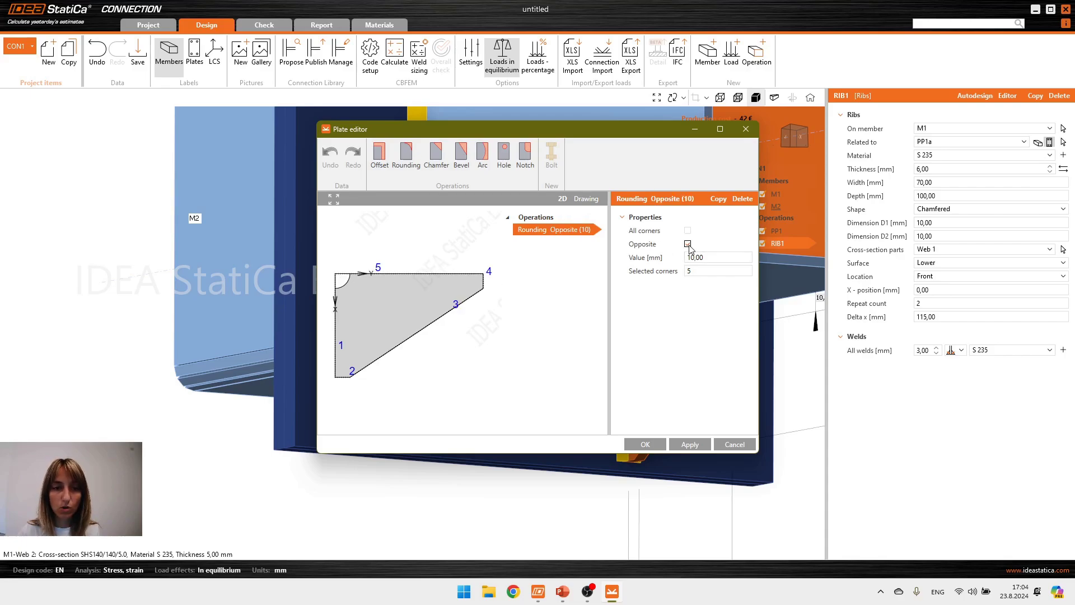
click(690, 445)
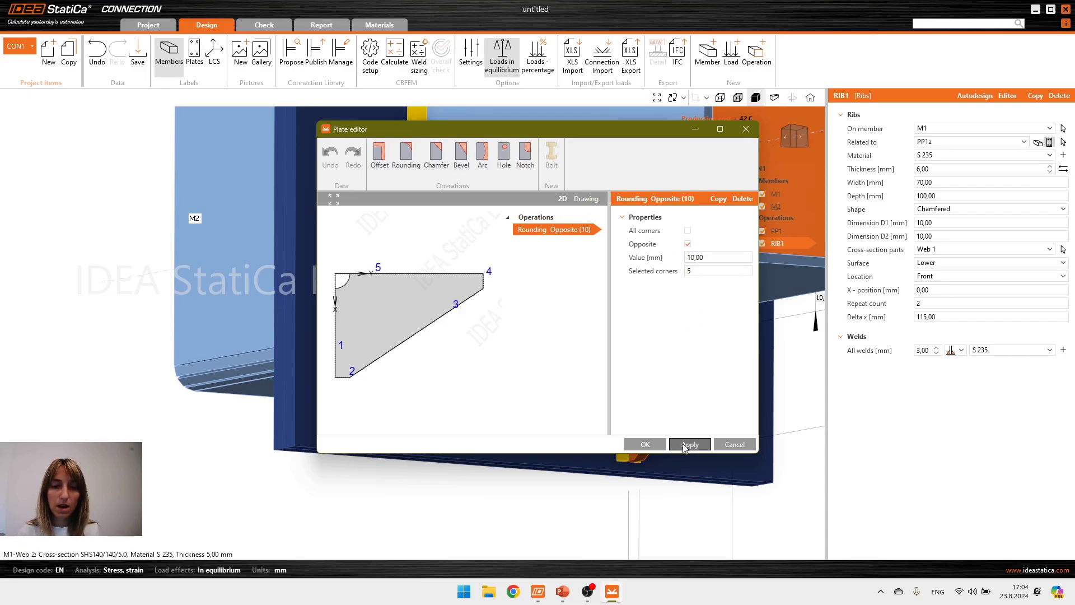
Accept the rounding in the plate editor, and copy the RIB1 ribs onto Web 2 of member M1.
click(650, 445)
right_drag(615, 433, 477, 388)
click(792, 139)
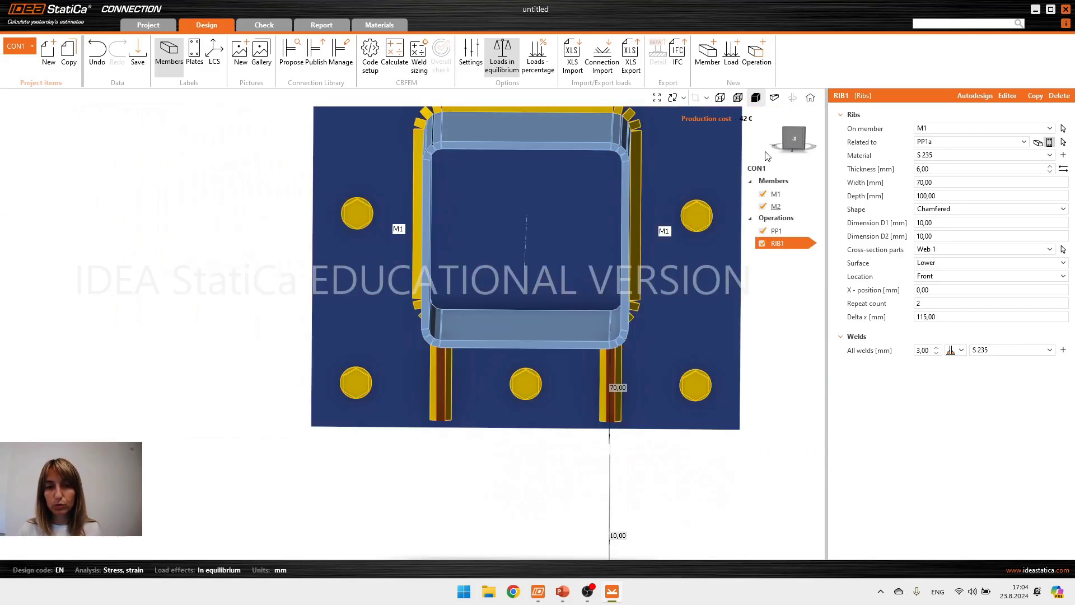
click(780, 153)
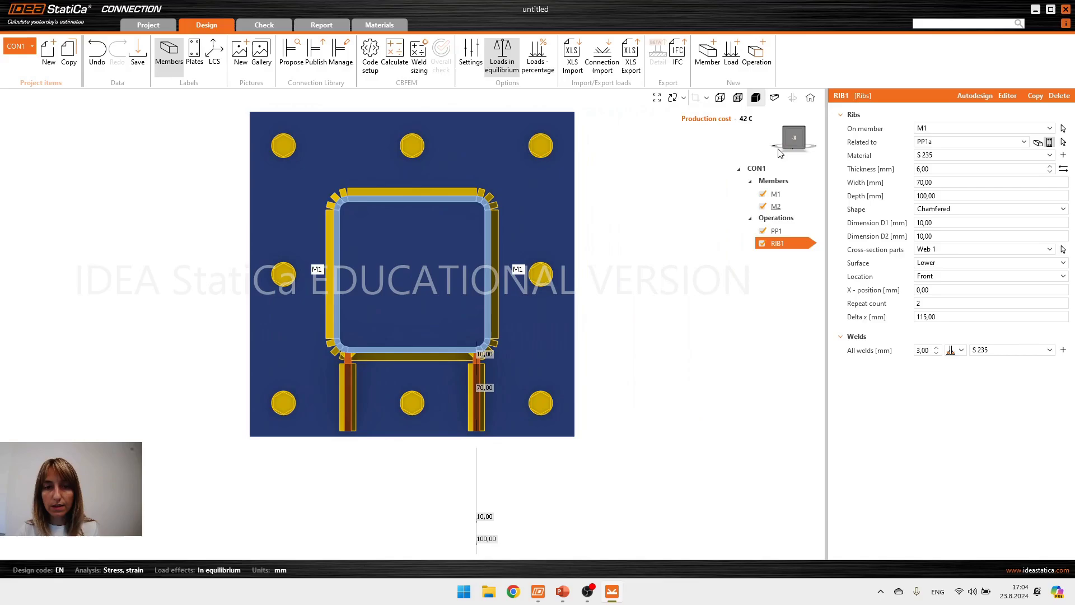
right_click(779, 249)
click(794, 251)
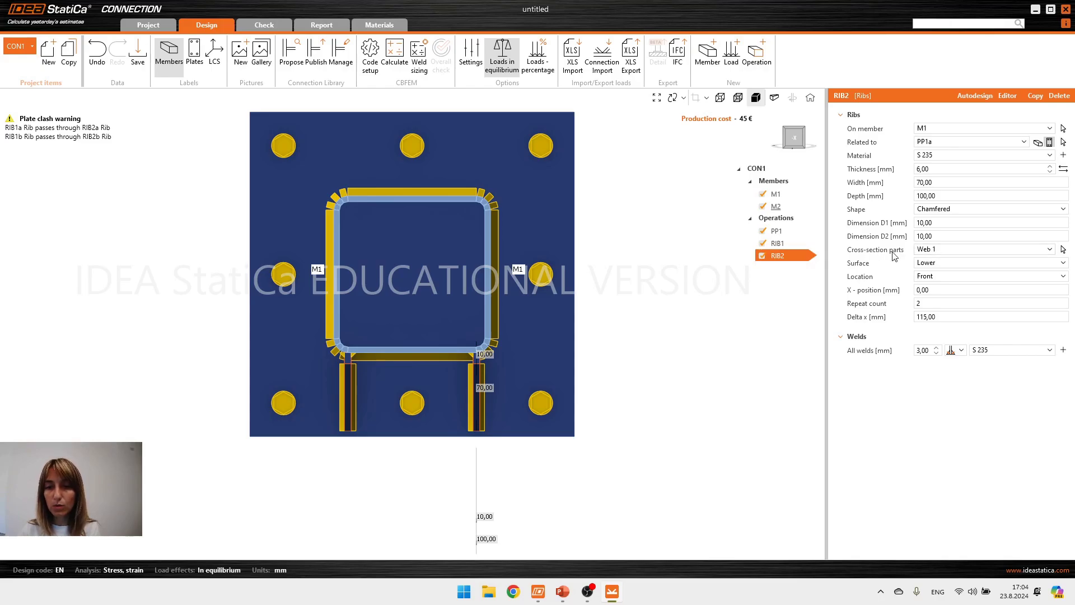
click(930, 250)
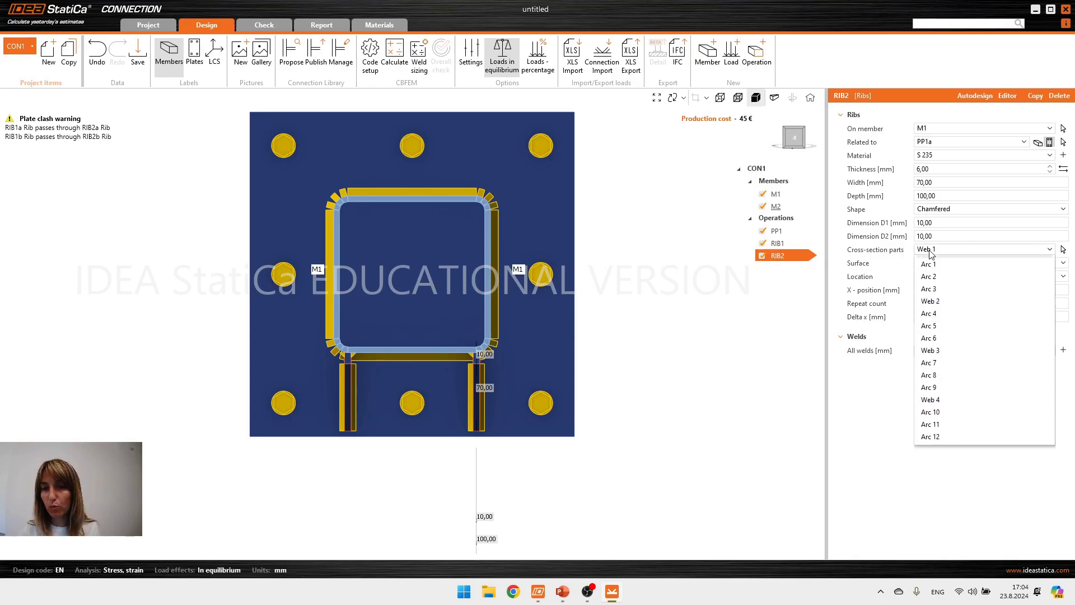
click(936, 319)
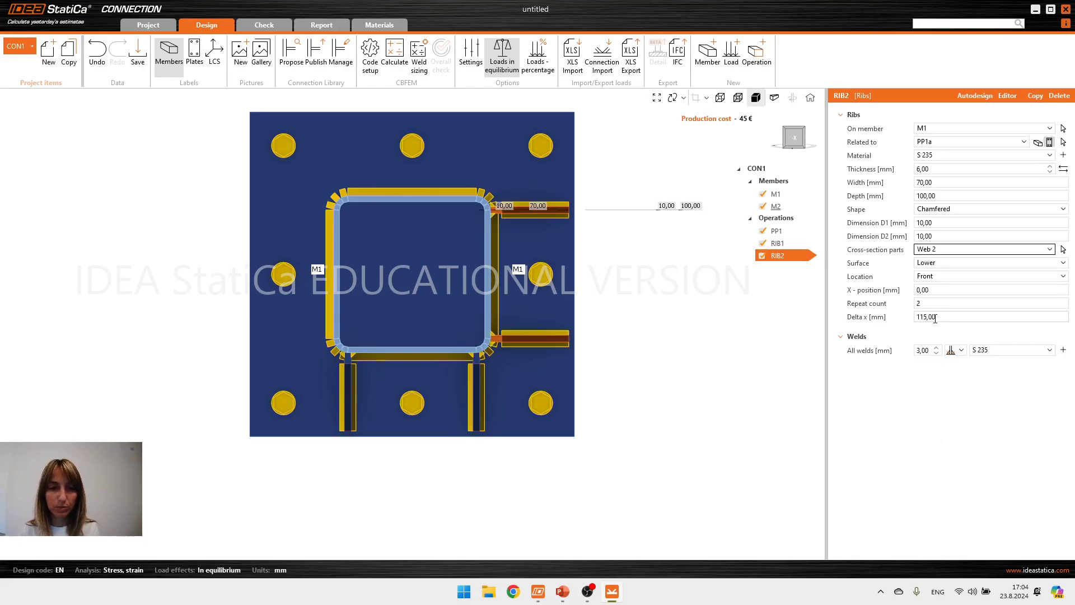
Copy the RIB2 ribs and place the copy on Web 3 of member M1.
right_click(788, 259)
click(808, 267)
click(964, 249)
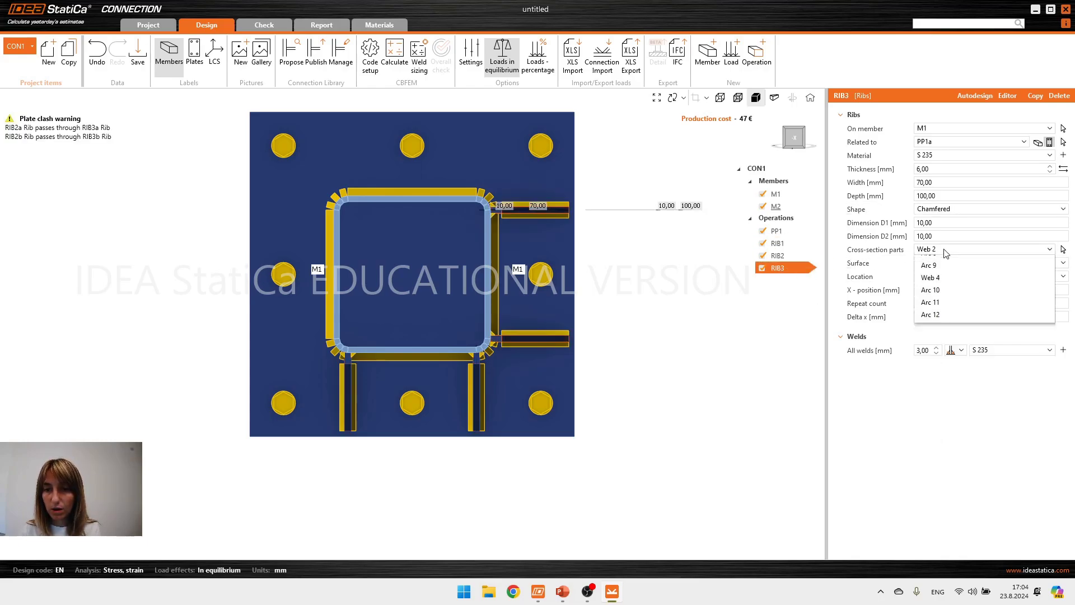
click(952, 367)
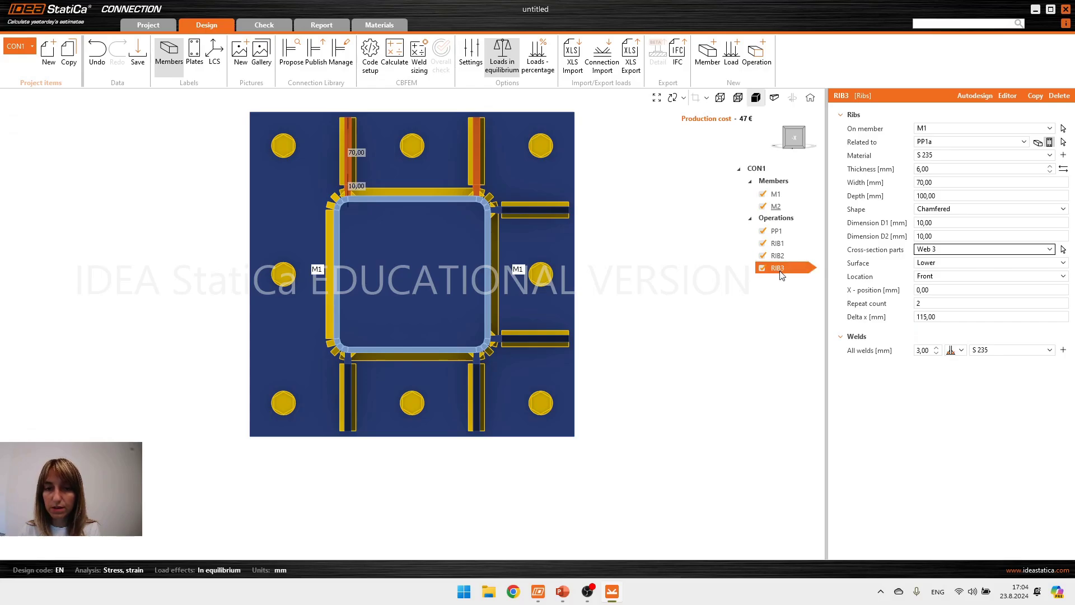
Copy the RIB3 ribs and place the copy on Web 4 of member M1.
right_click(783, 273)
click(798, 280)
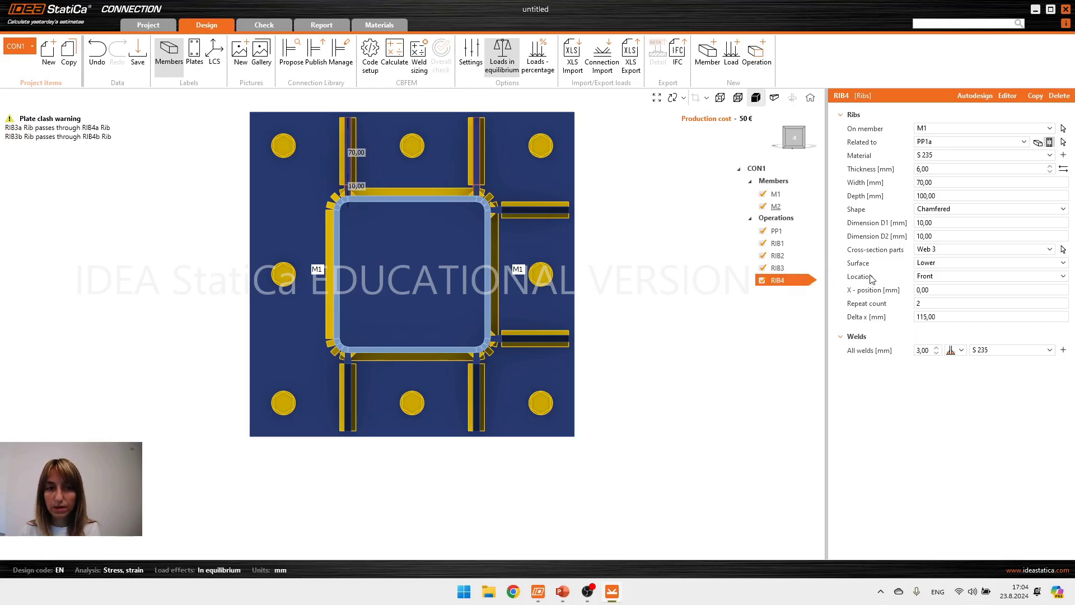
click(952, 247)
click(941, 416)
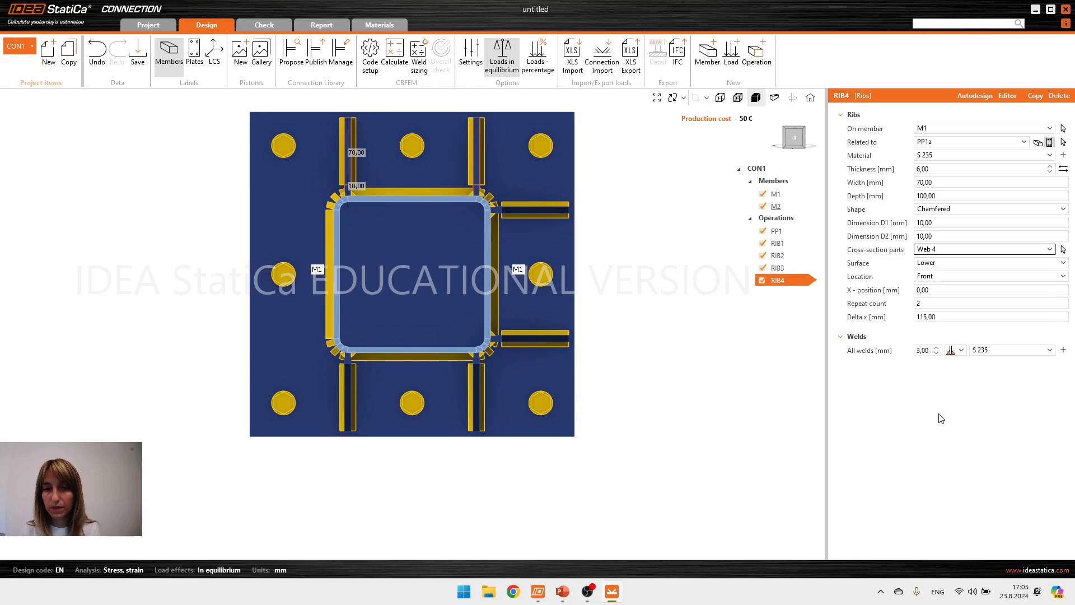
Copy the RIB4 ribs and place the copy on Web 1 of member M2.
right_drag(565, 314, 414, 272)
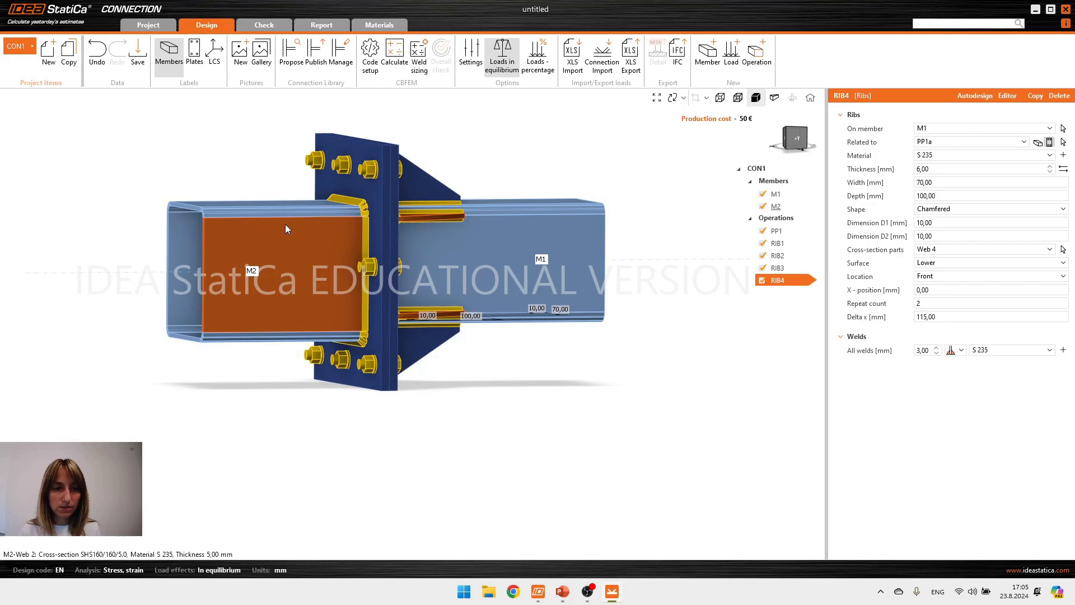
right_click(781, 285)
click(790, 292)
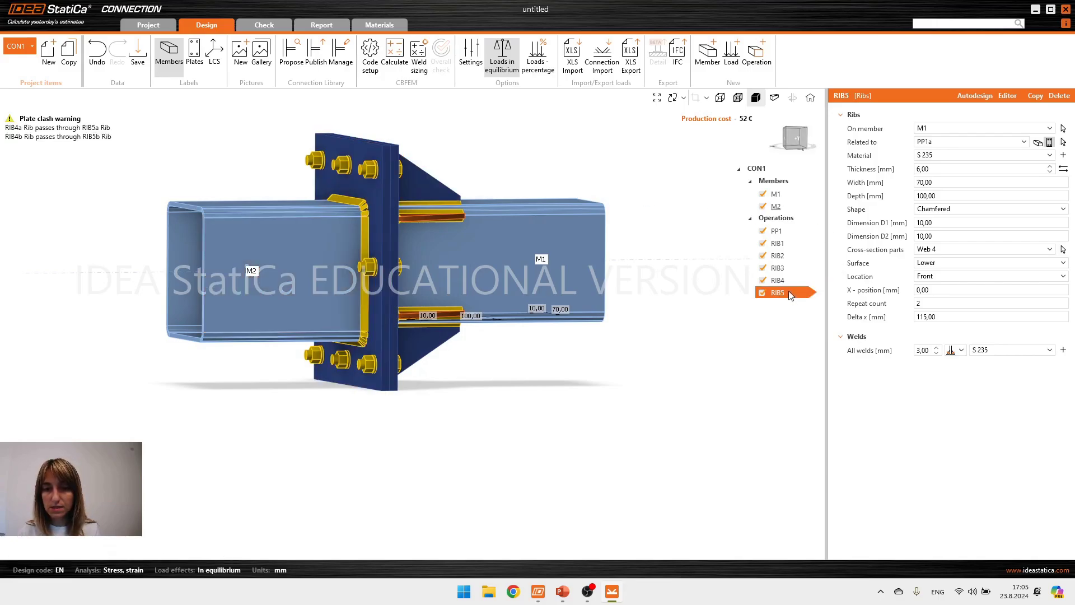
click(927, 250)
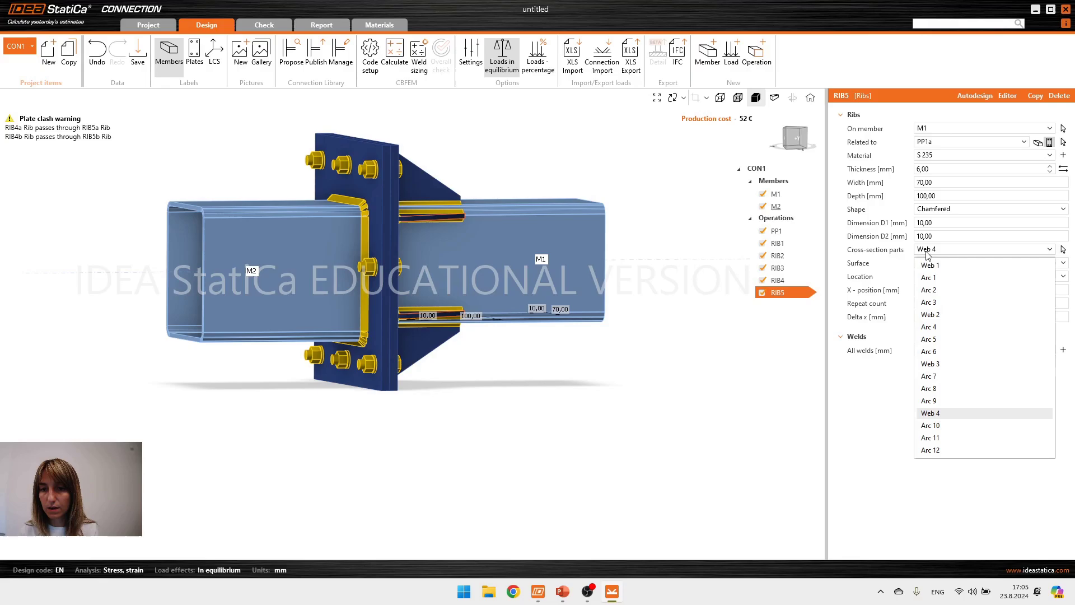
click(942, 265)
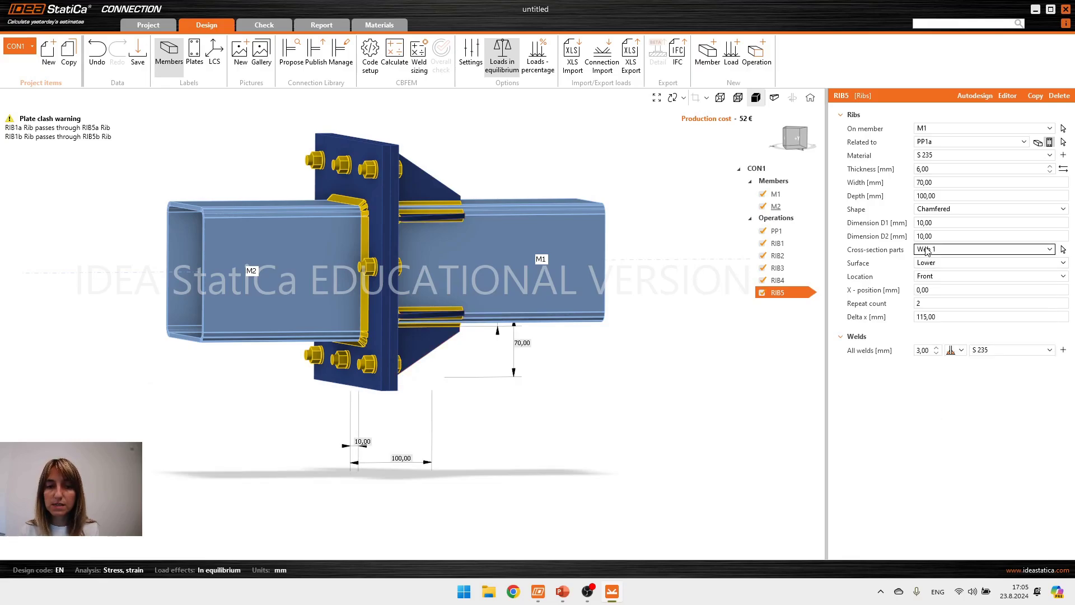
click(930, 141)
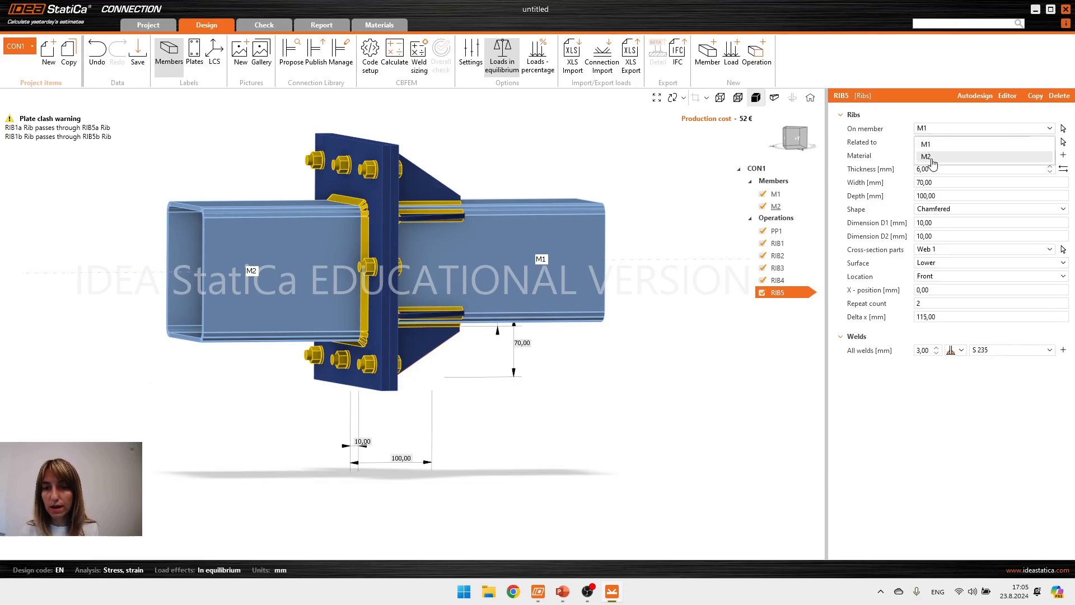
click(927, 157)
Examine how the ribs on M2 meet the end plates and bolts, using transparent display and a straight side view.
right_drag(471, 185, 622, 263)
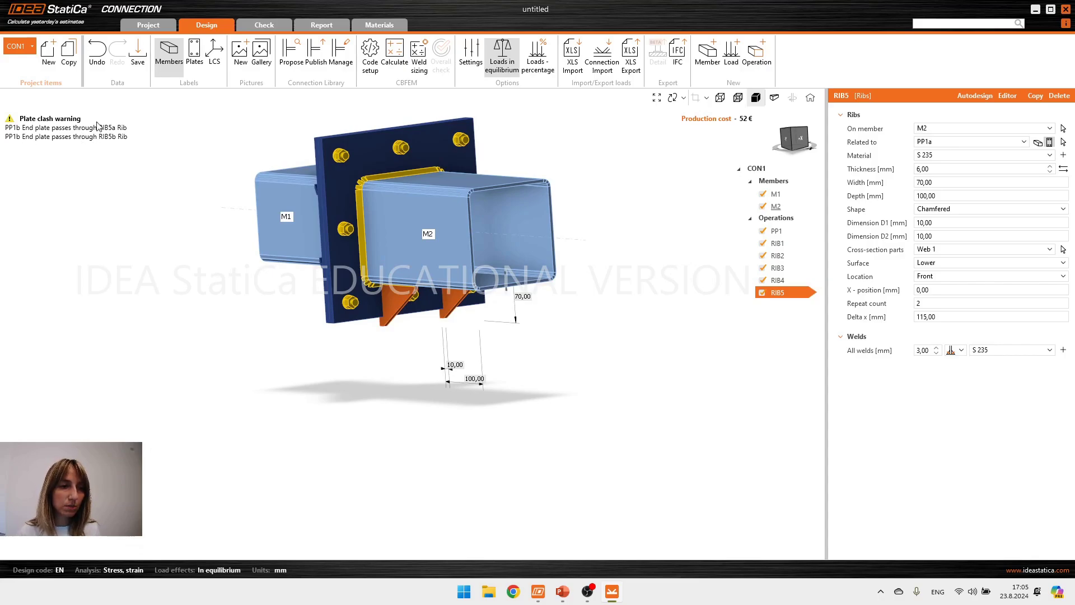
scroll(368, 307, up, 5)
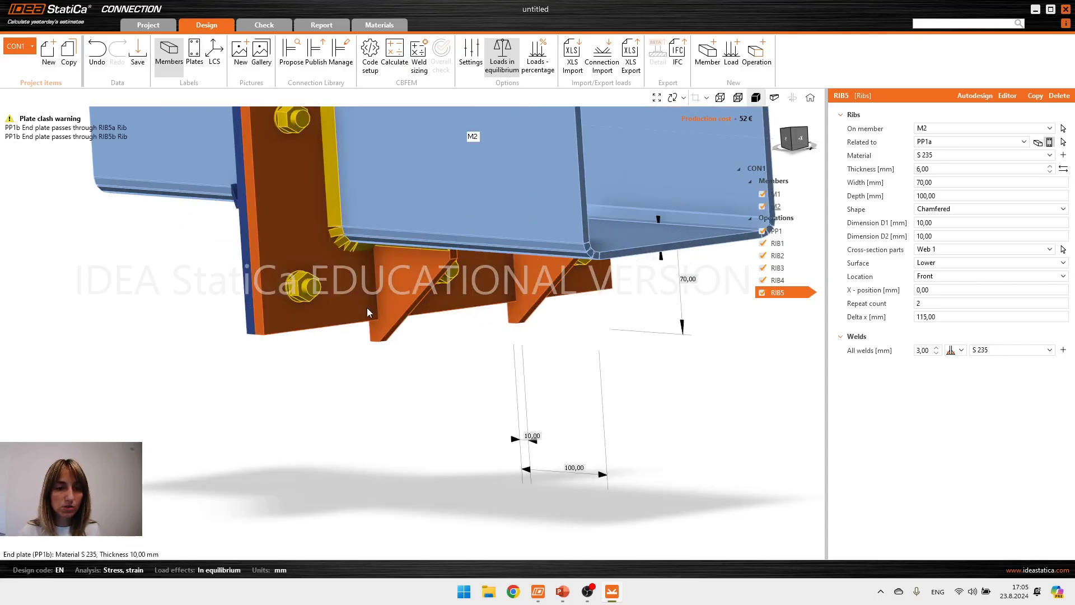
right_drag(382, 311, 451, 301)
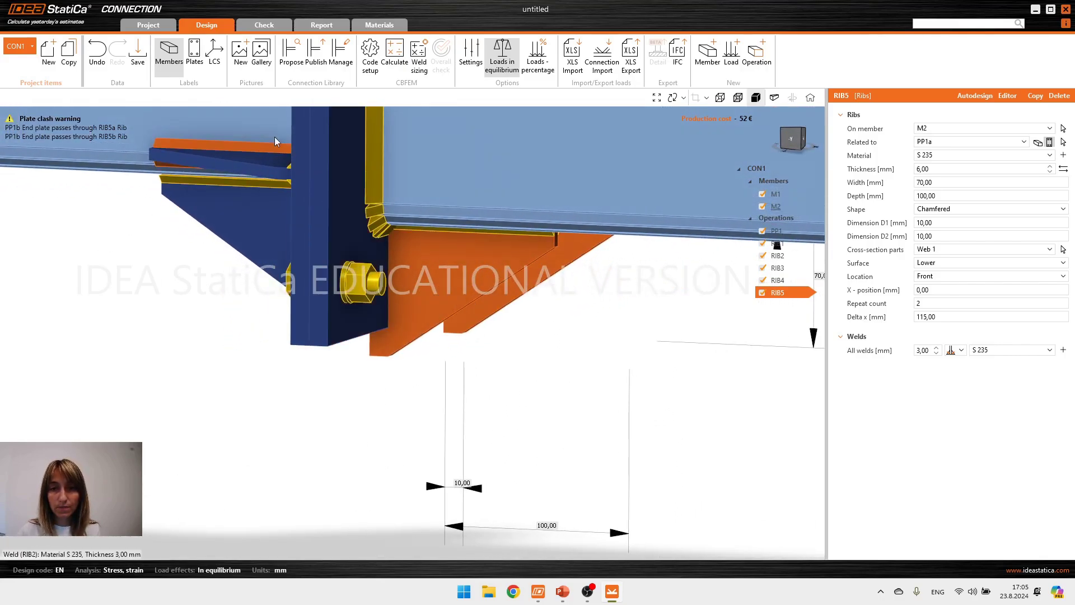
click(739, 98)
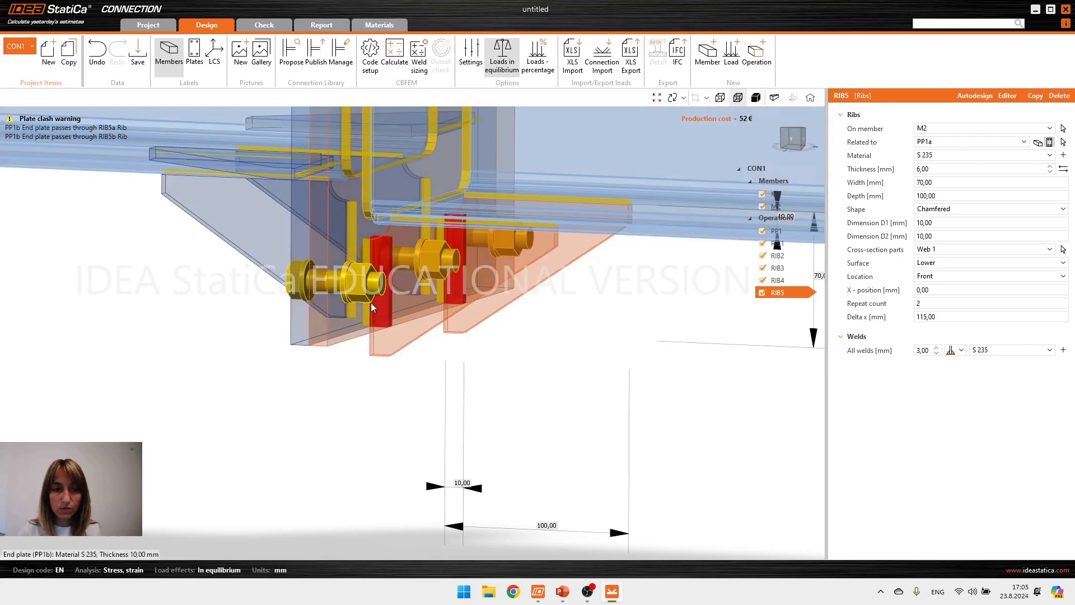
scroll(371, 303, up, 2)
right_drag(384, 301, 367, 259)
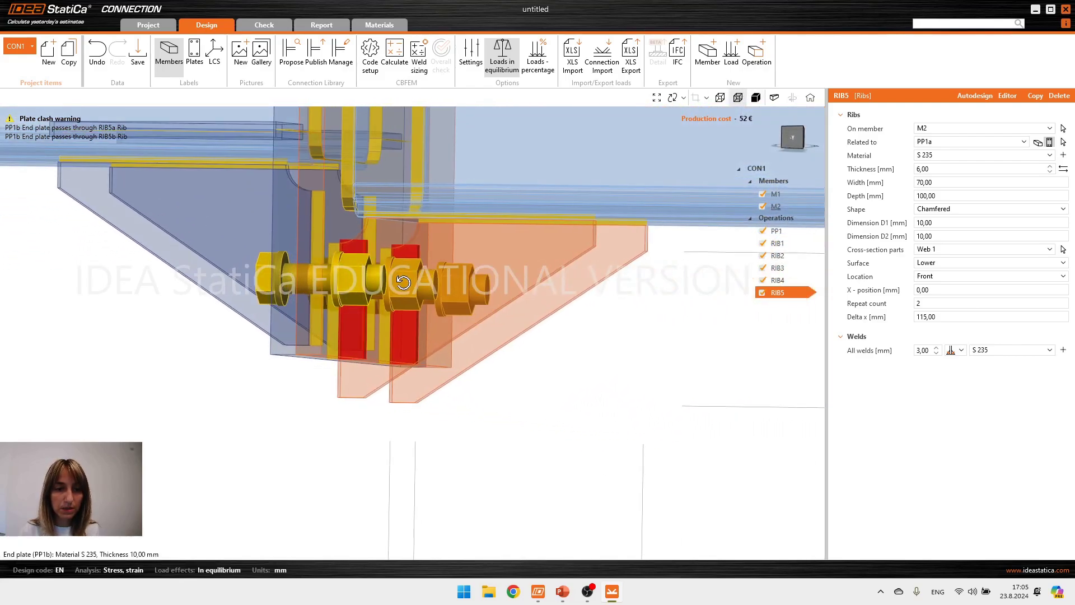
scroll(352, 255, down, 3)
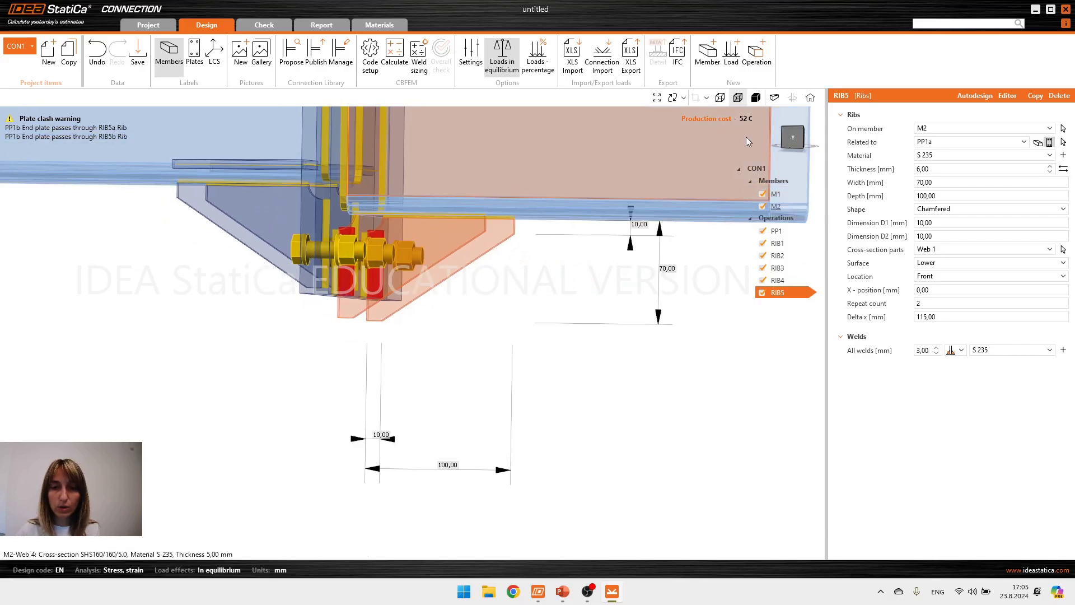
click(793, 139)
scroll(392, 401, up, 5)
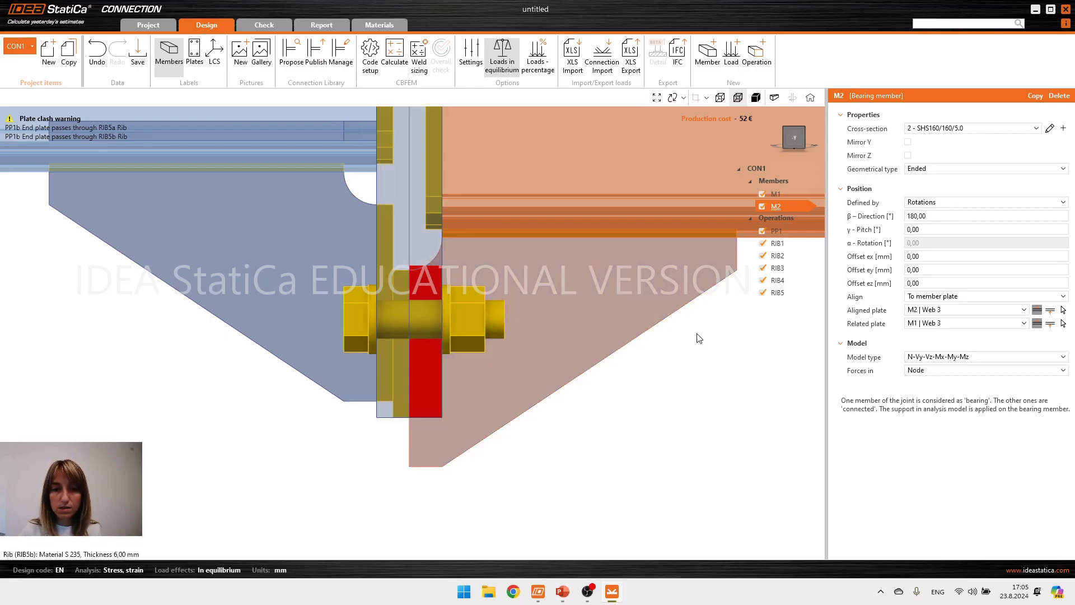
Relate the RIB5 ribs to end plate PP1b and return the model to solid display.
click(786, 291)
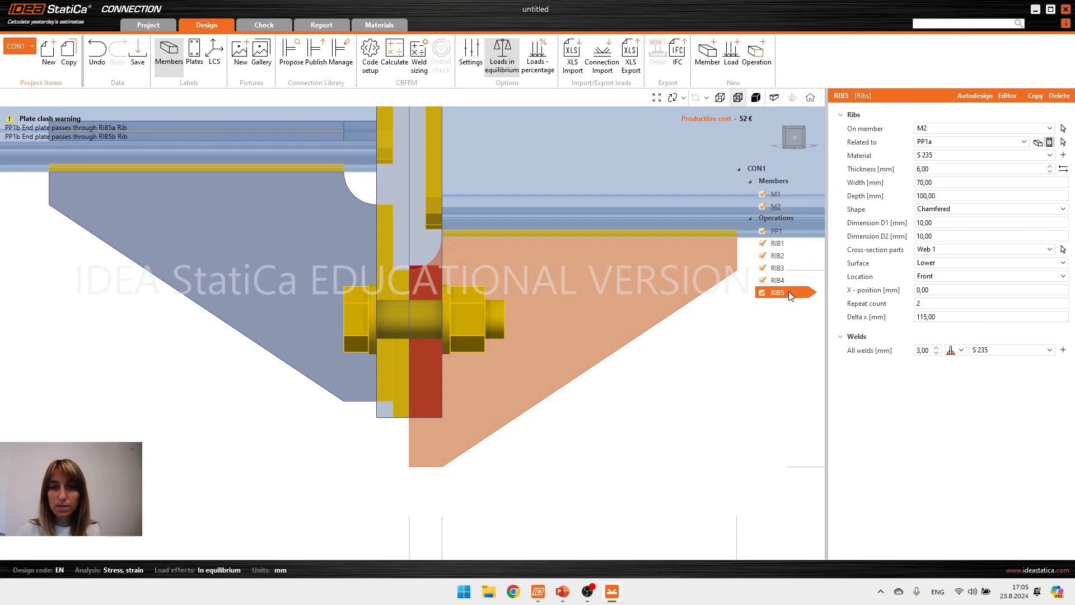
click(928, 143)
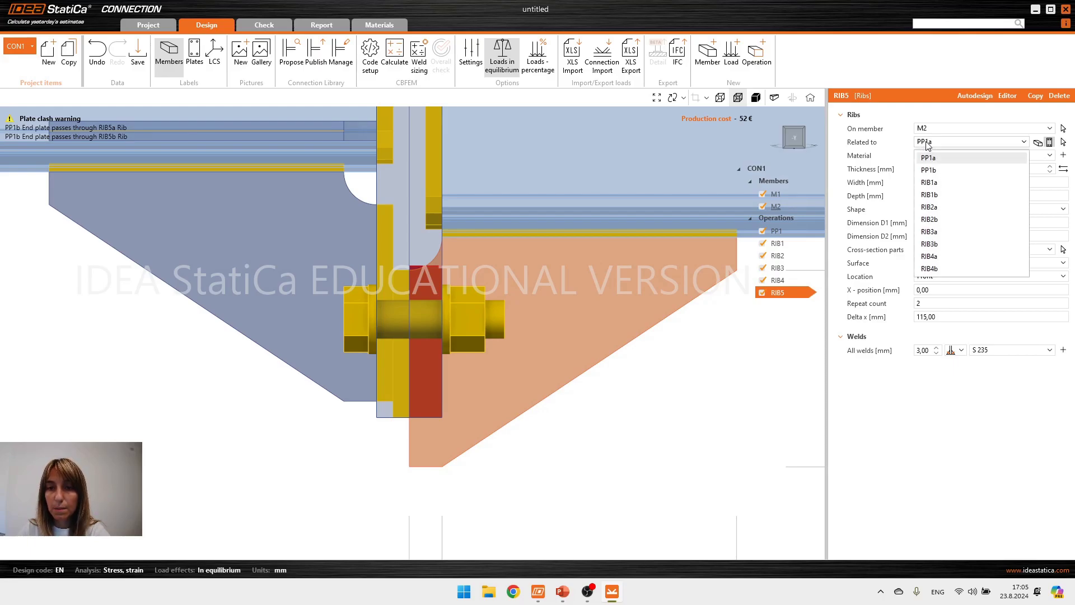
click(943, 170)
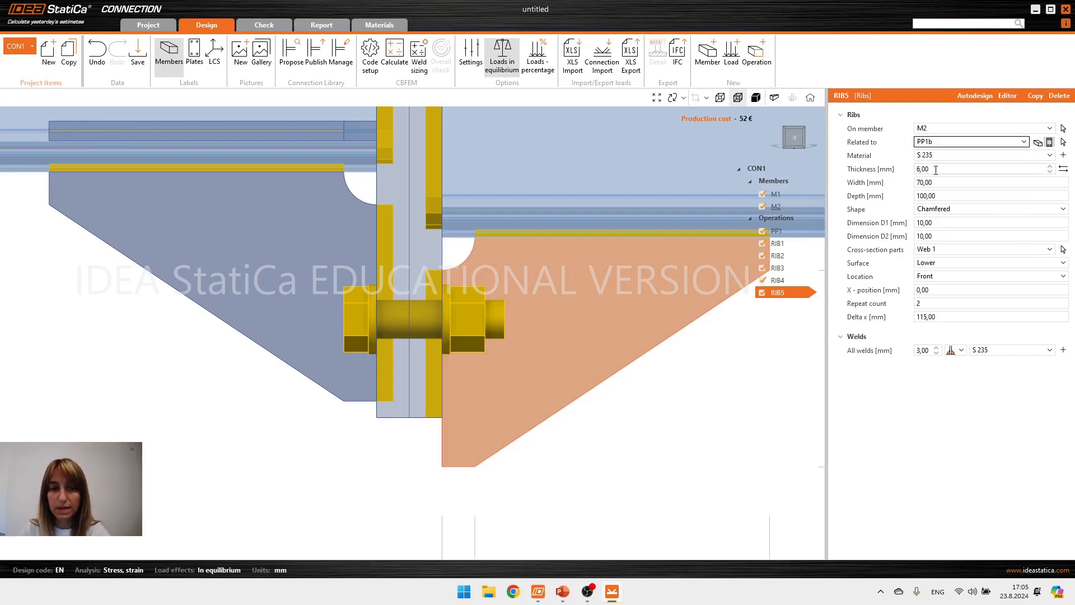
scroll(580, 305, down, 2)
right_drag(512, 355, 540, 333)
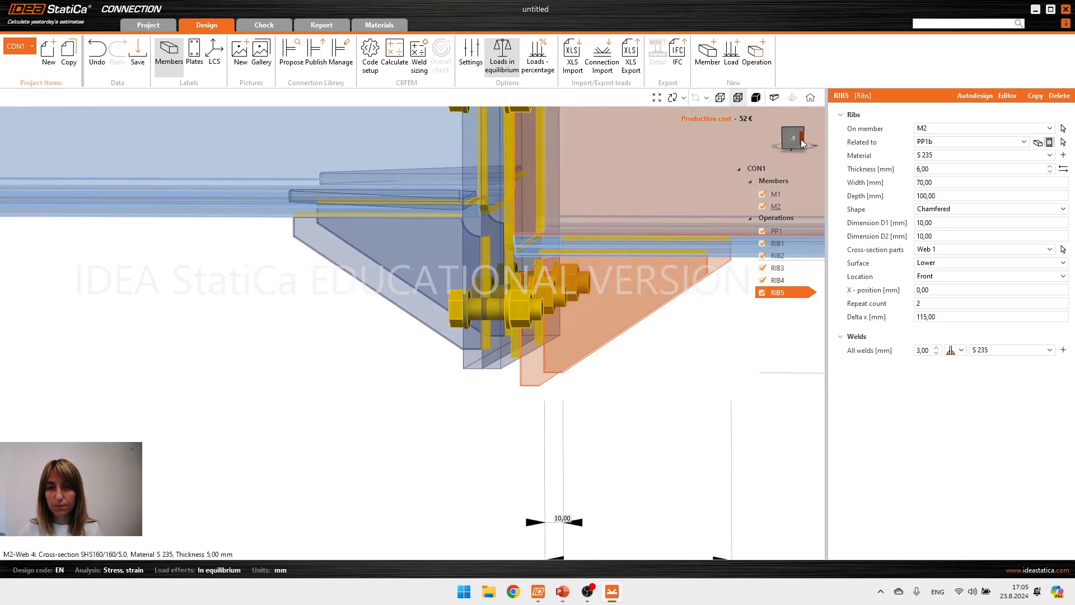
click(757, 99)
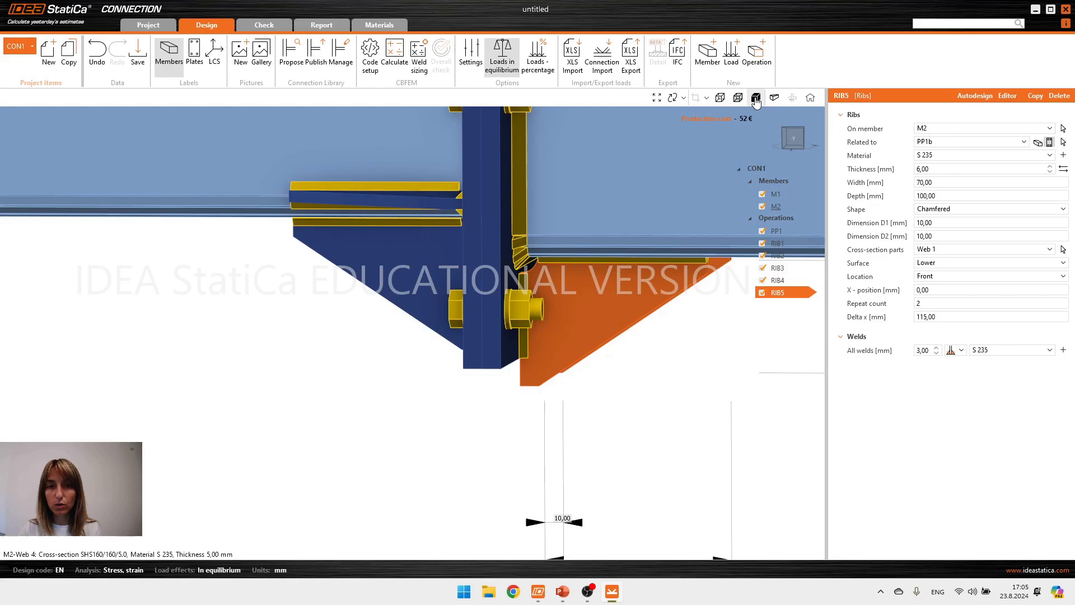
Set the RIB5 ribs' width to 50 mm and their Delta x spacing to 135 mm.
click(802, 142)
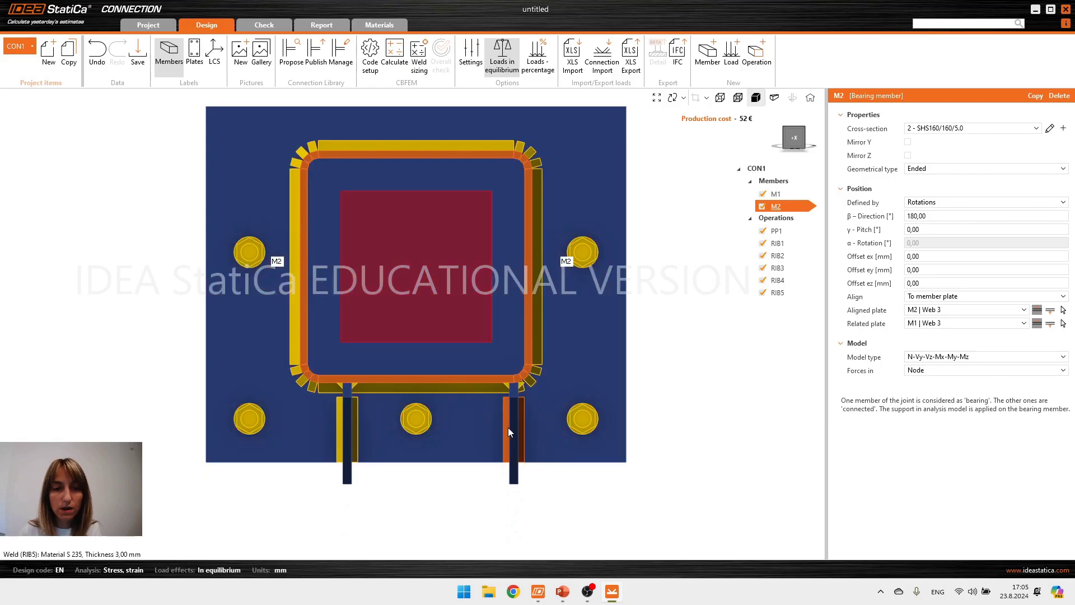
click(511, 429)
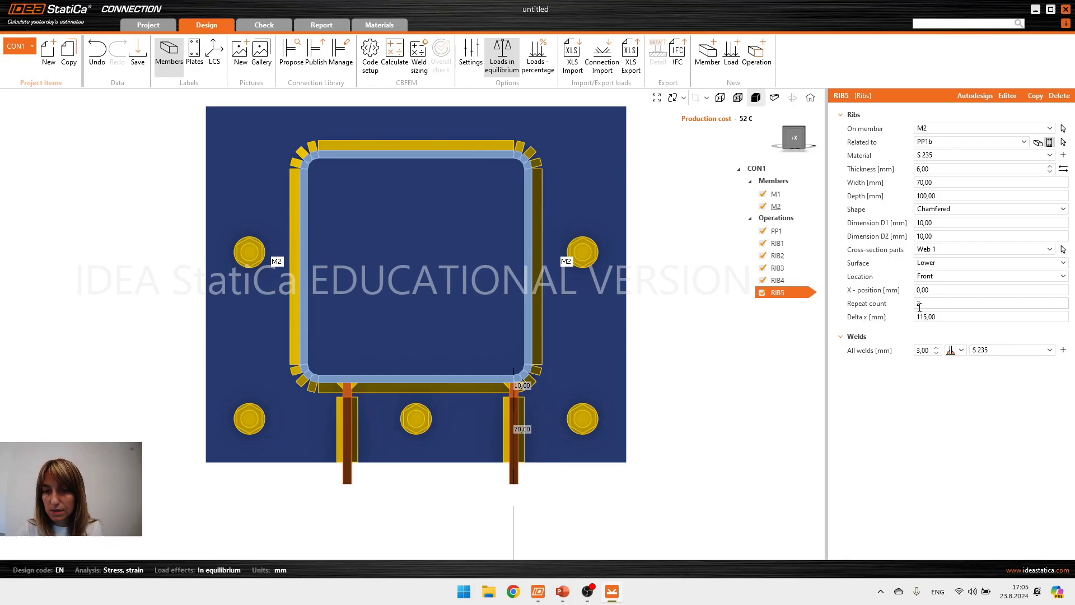
drag(938, 184, 919, 186)
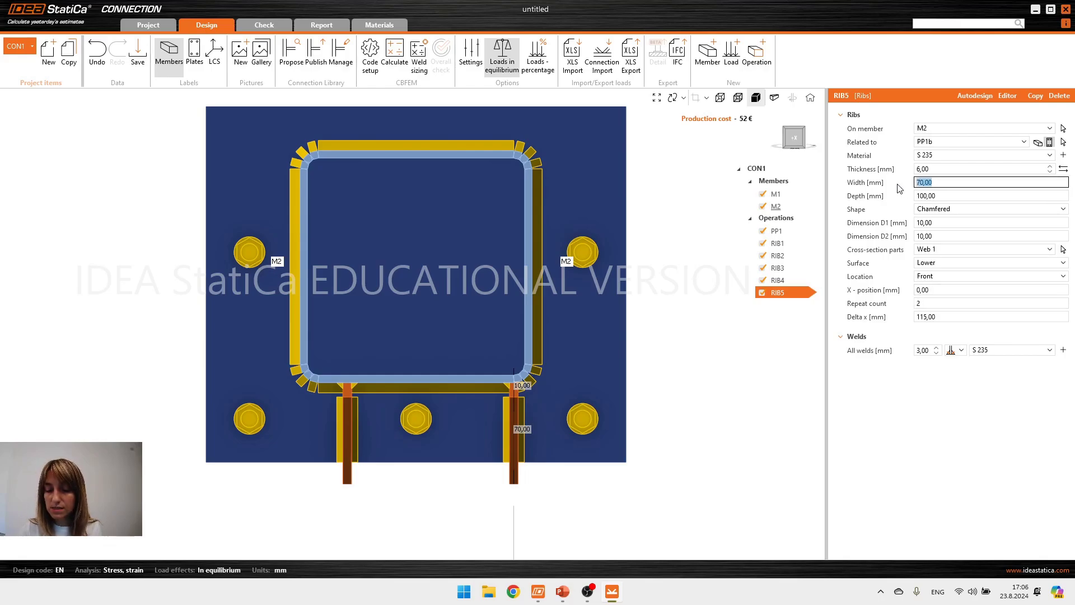
text(50)
key(Tab)
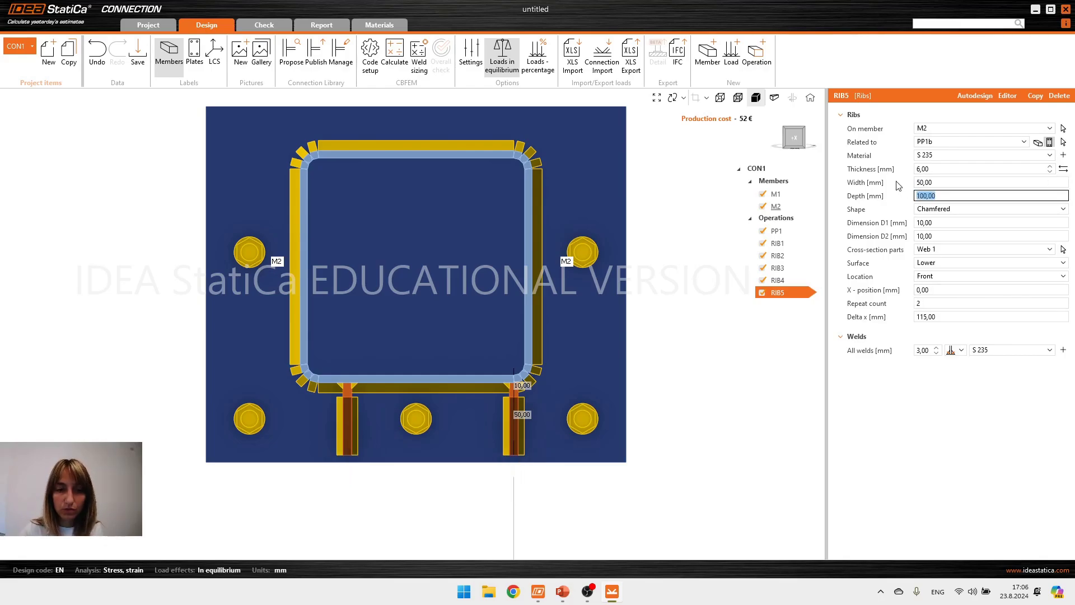
drag(960, 317, 902, 323)
text(1)
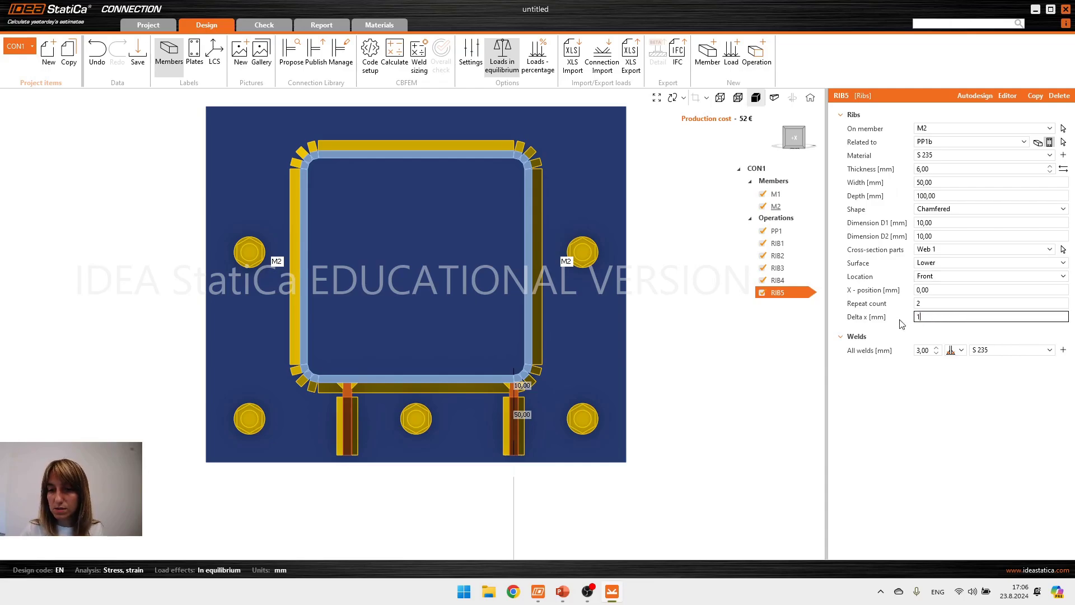
text(35)
key(Tab)
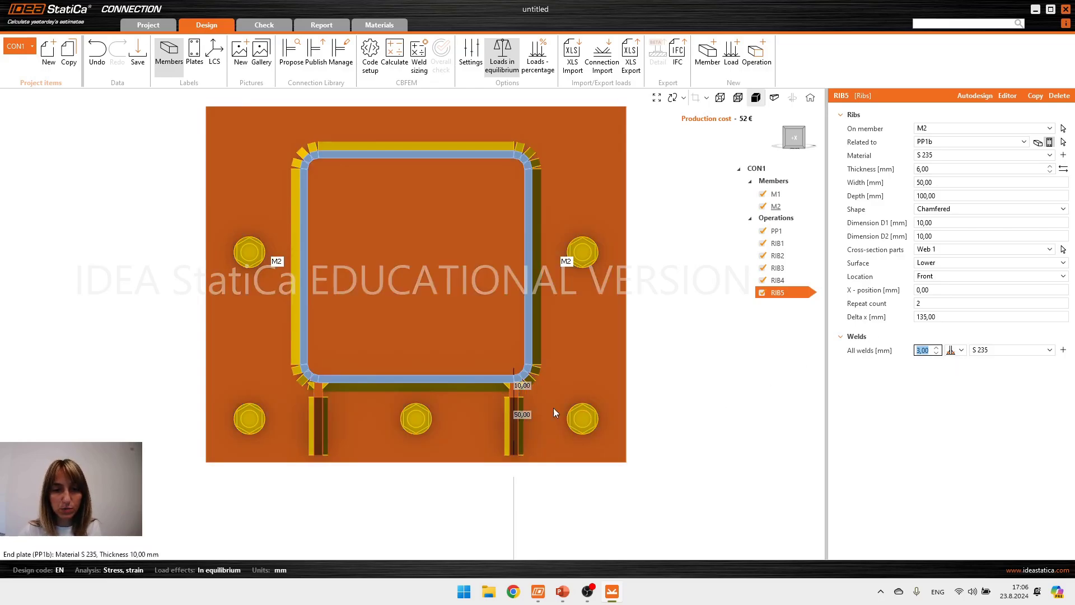
Copy the RIB5 ribs and place the copy on Web 2 of member M2.
click(783, 293)
right_click(783, 294)
click(793, 301)
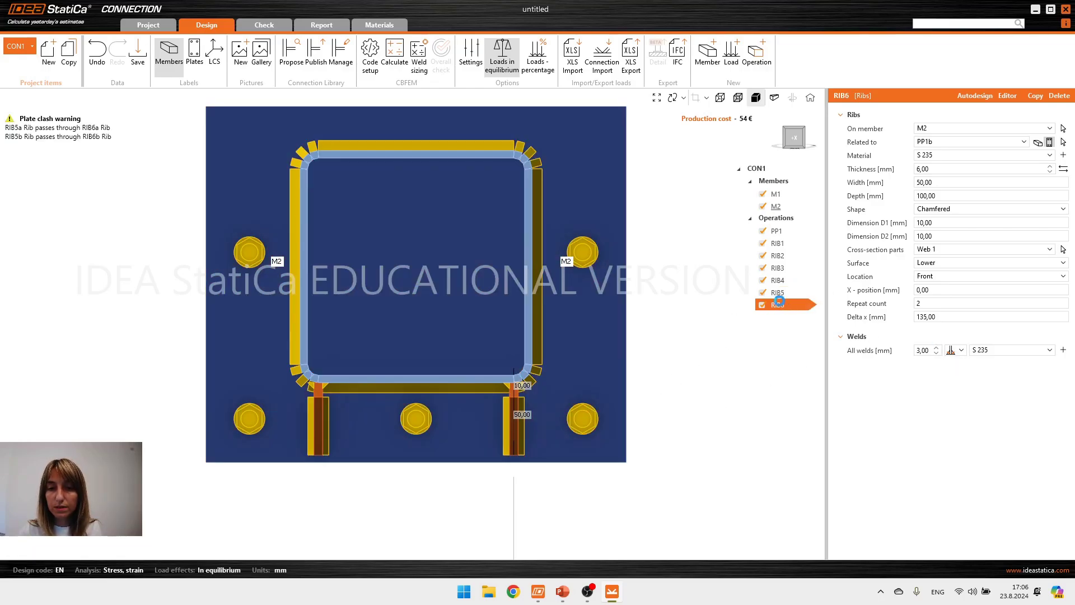
click(936, 252)
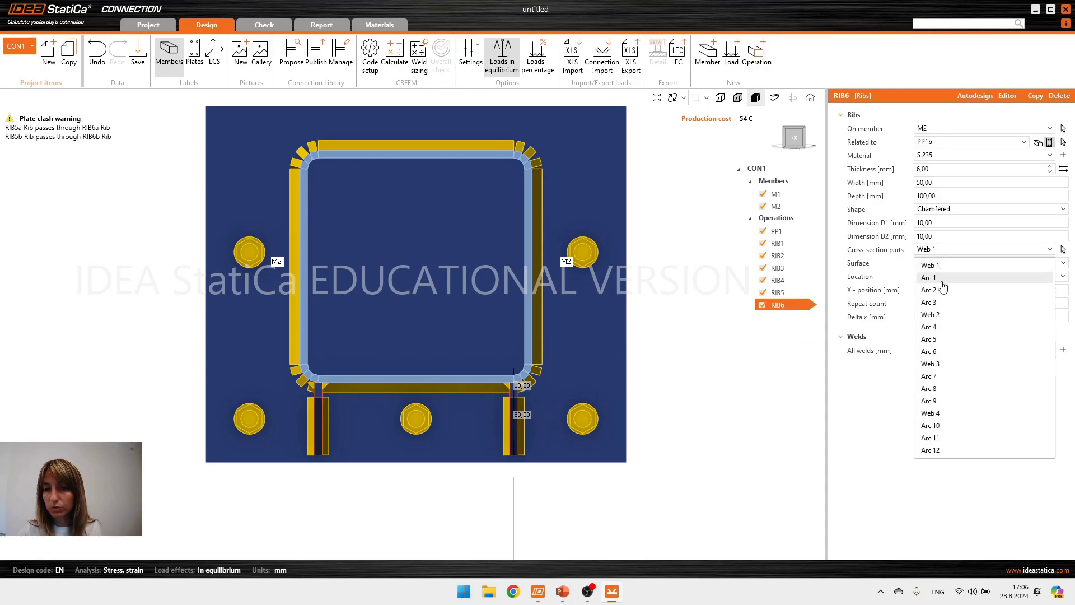
click(941, 317)
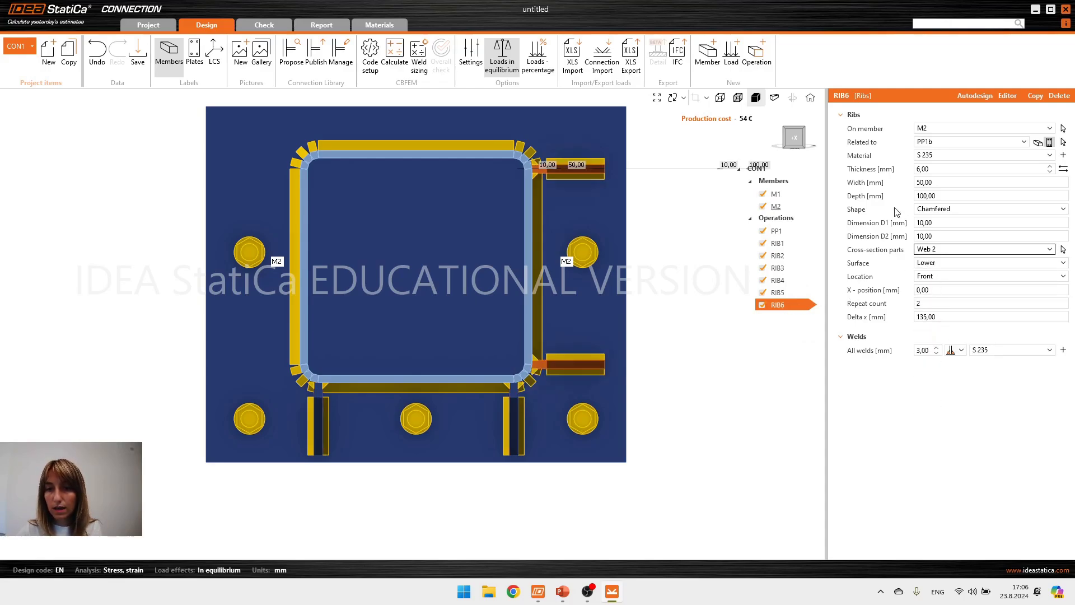
Set the RIB6 ribs' width to 60 mm.
click(944, 183)
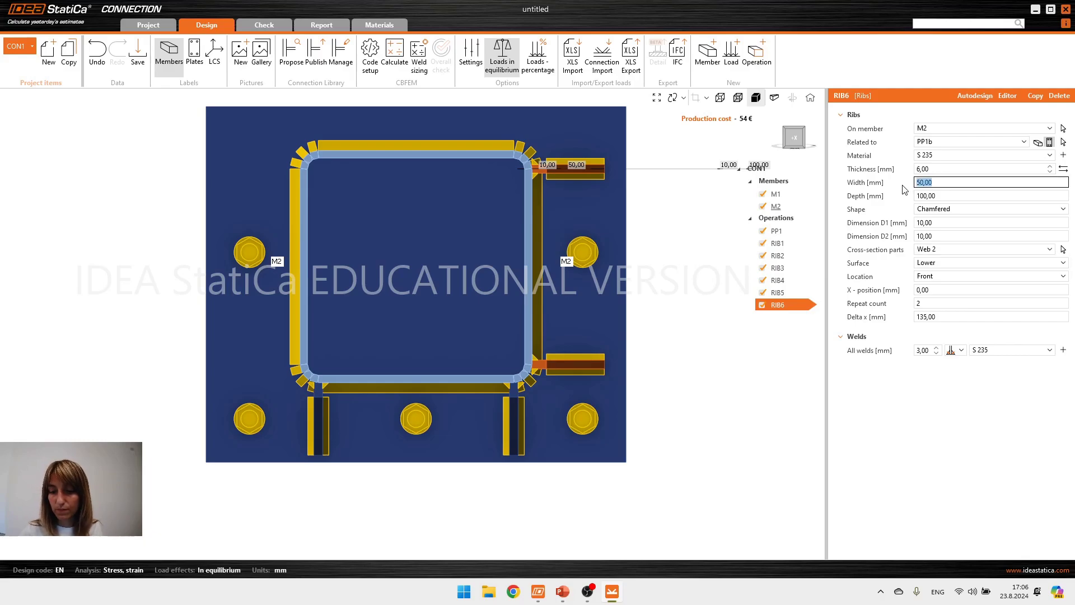
text(60)
key(Tab)
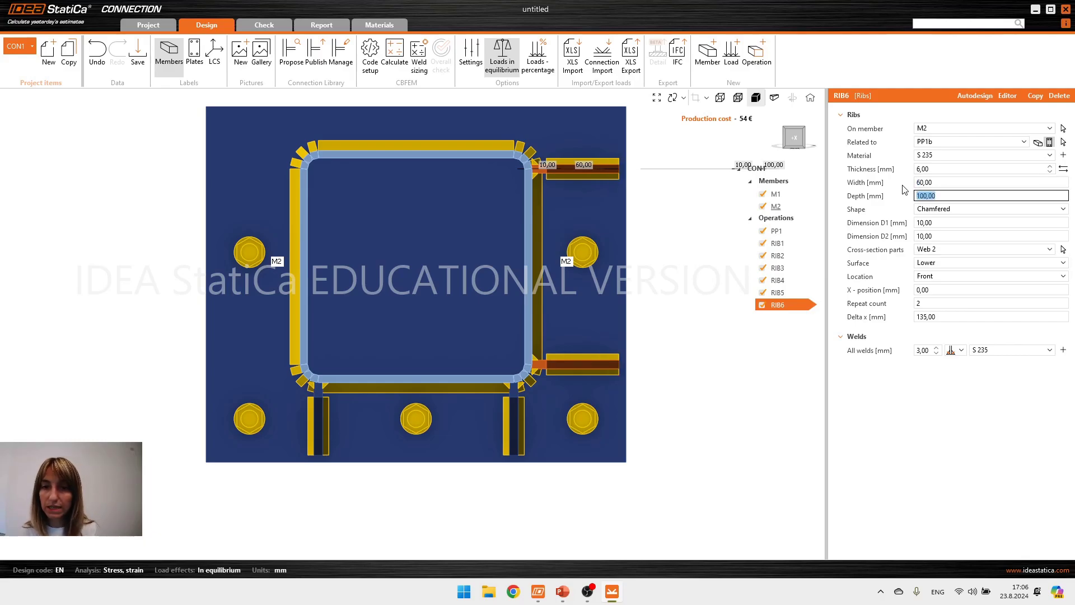
Copy the RIB6 ribs onto Web 3 of member M2 and give the copy a width of 70 mm.
right_click(778, 305)
click(798, 312)
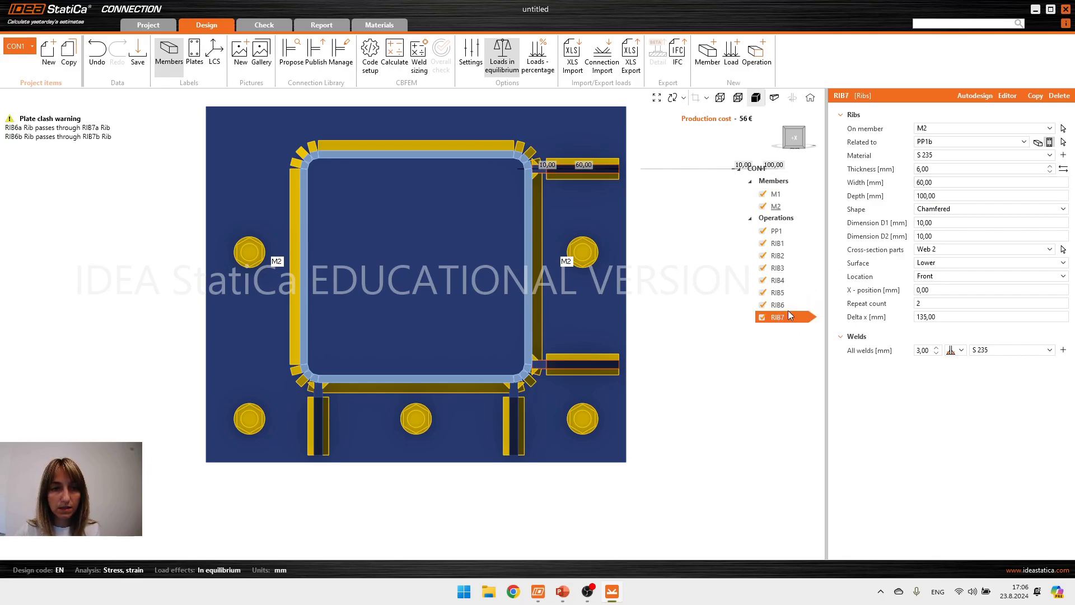
scroll(653, 331, down, 2)
middle_drag(653, 331, 646, 355)
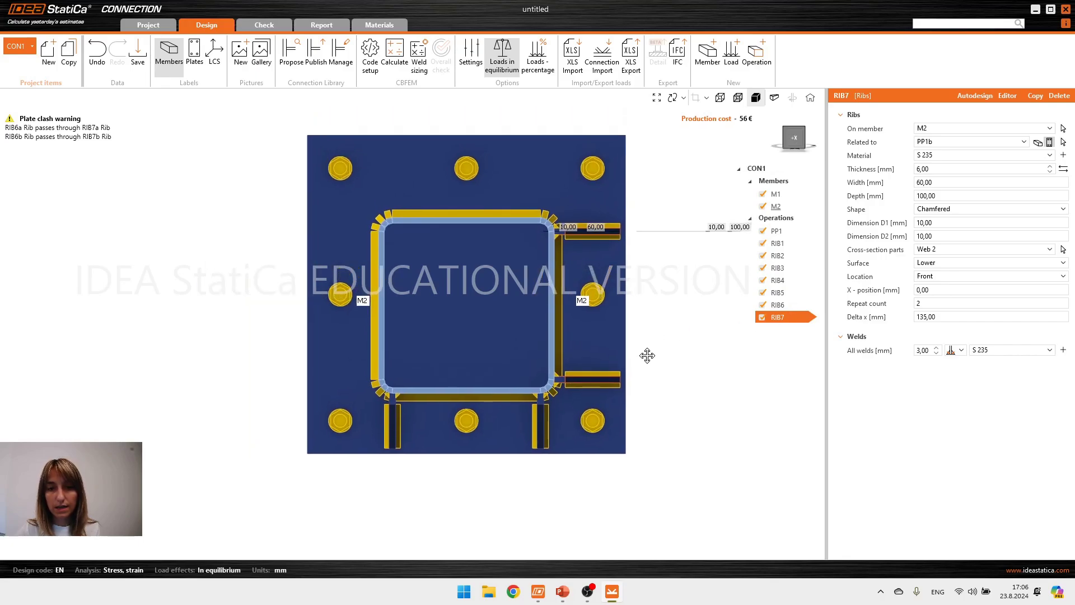
click(934, 255)
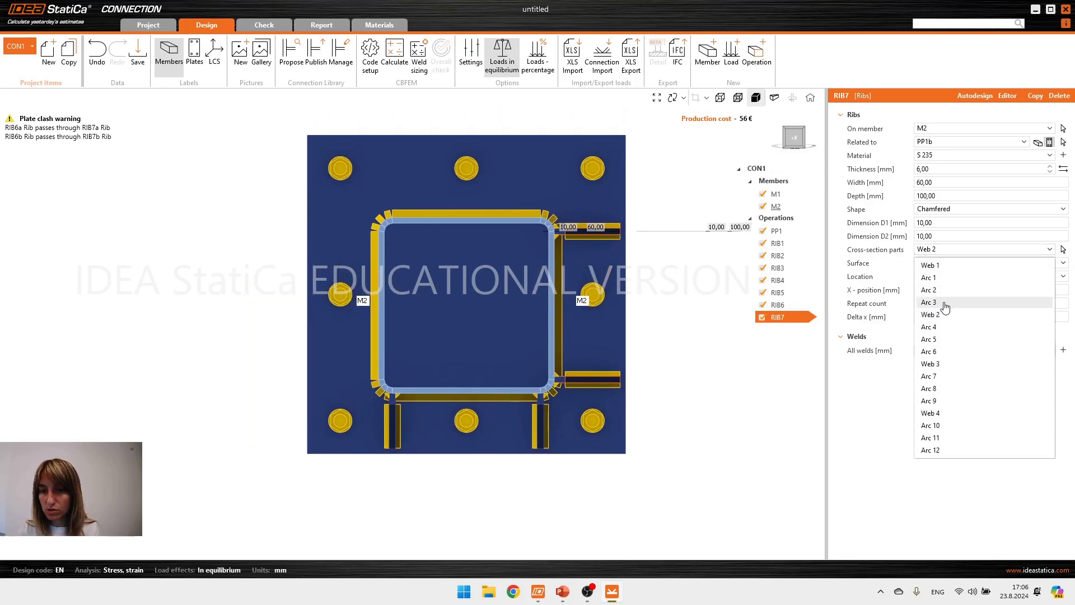
click(932, 369)
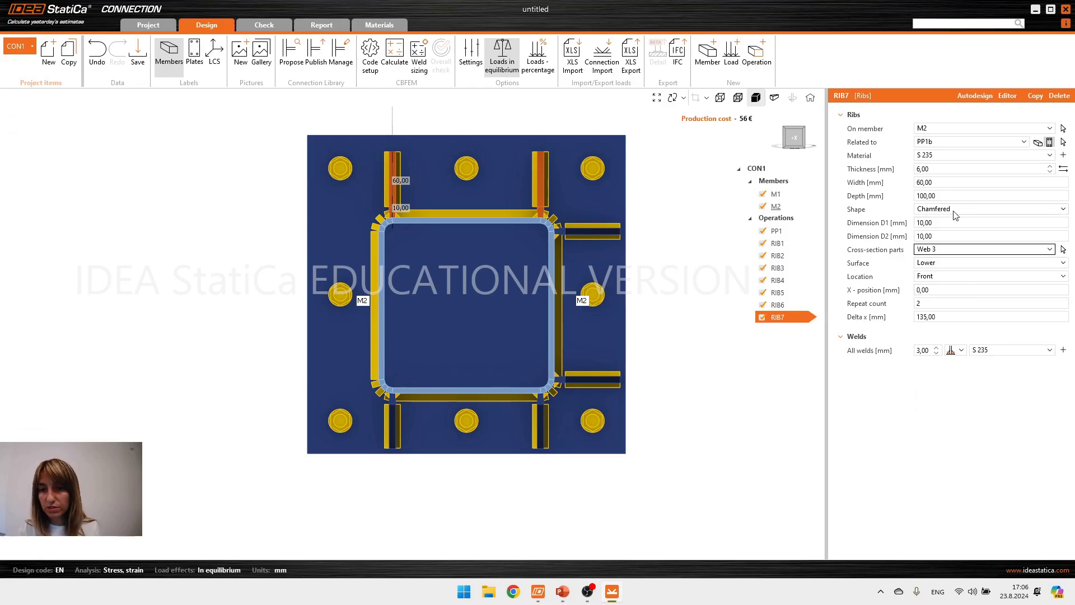
drag(934, 183, 920, 183)
text(70)
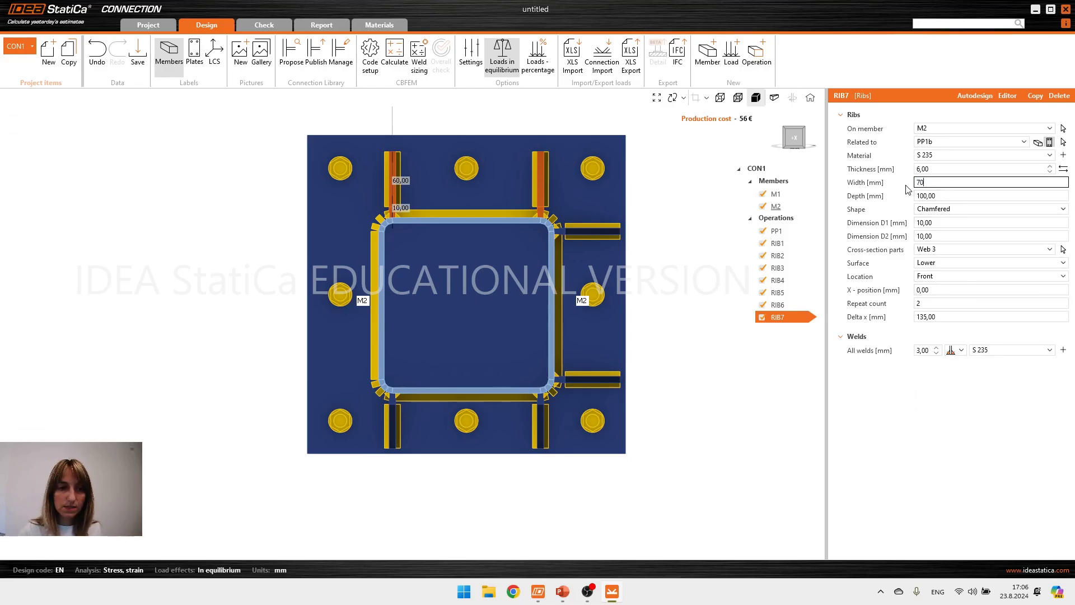
key(Tab)
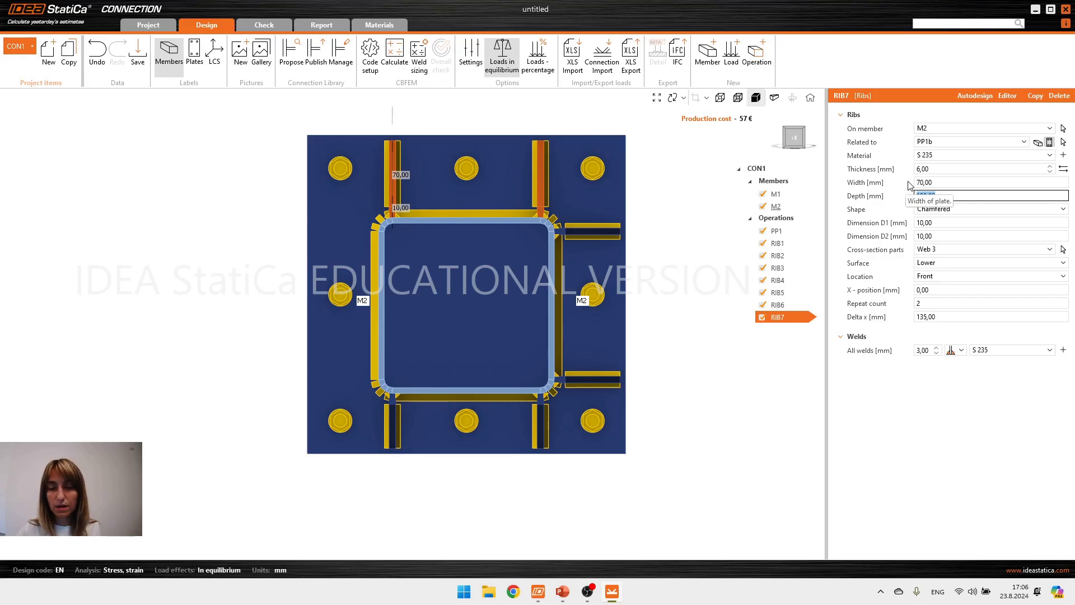
Copy the RIB7 ribs onto Web 4 of member M2 and give the copy a width of 60 mm.
right_click(782, 318)
click(794, 326)
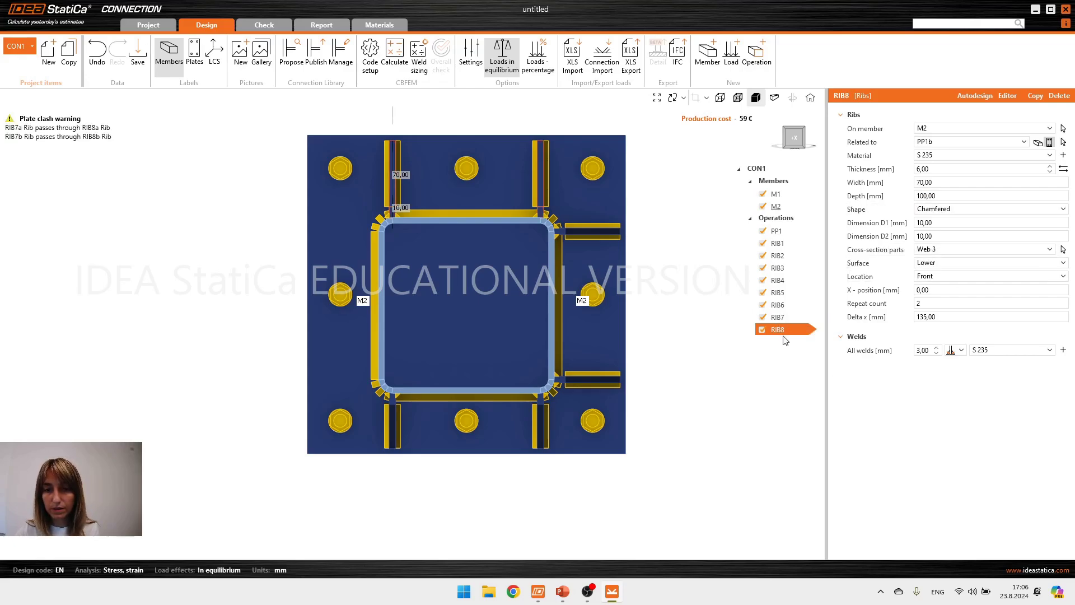
click(952, 250)
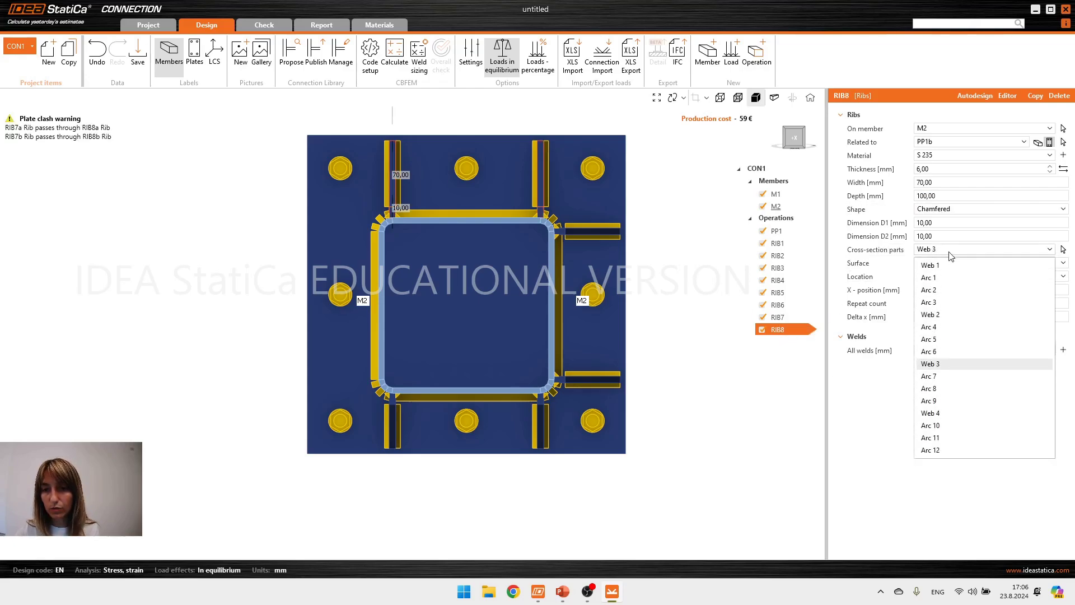
click(940, 414)
click(896, 185)
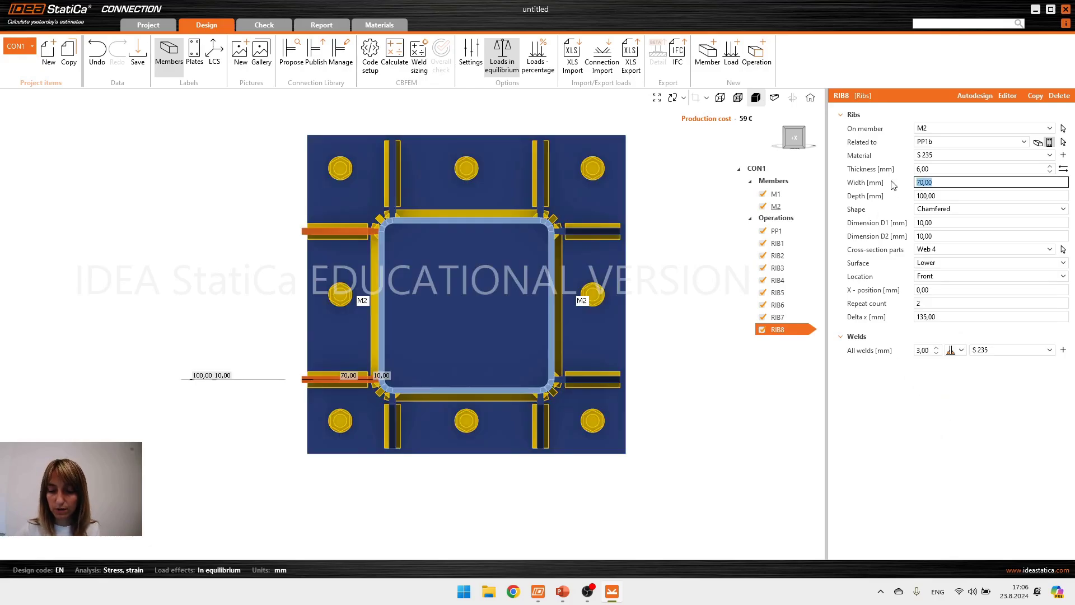
text(60)
key(Tab)
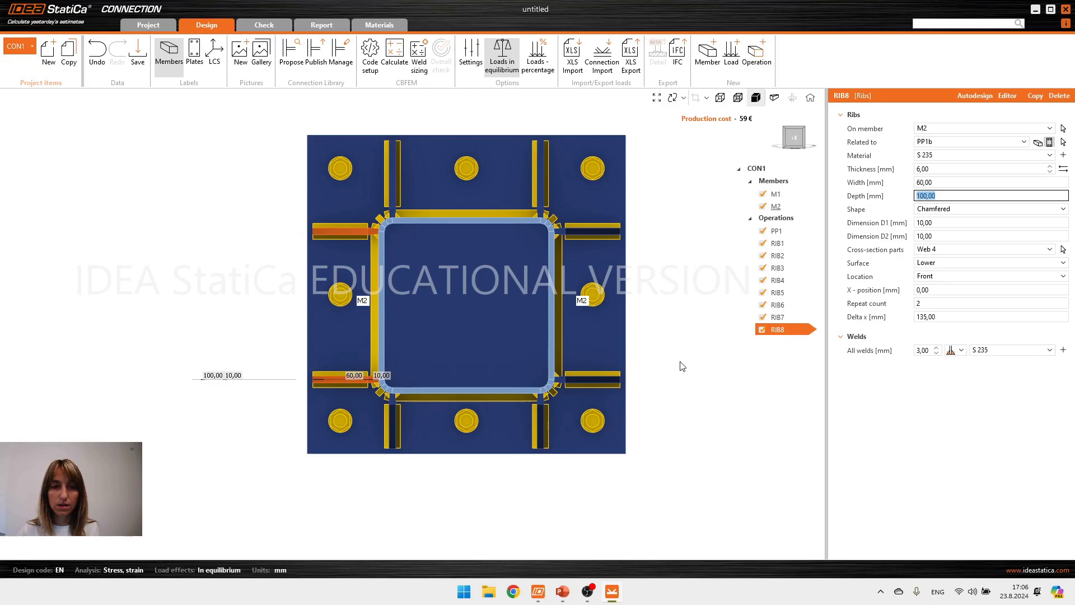
Compare the rib positions on both members in transparent display, and inspect the whole connection at an angle in solid display.
scroll(624, 325, down, 2)
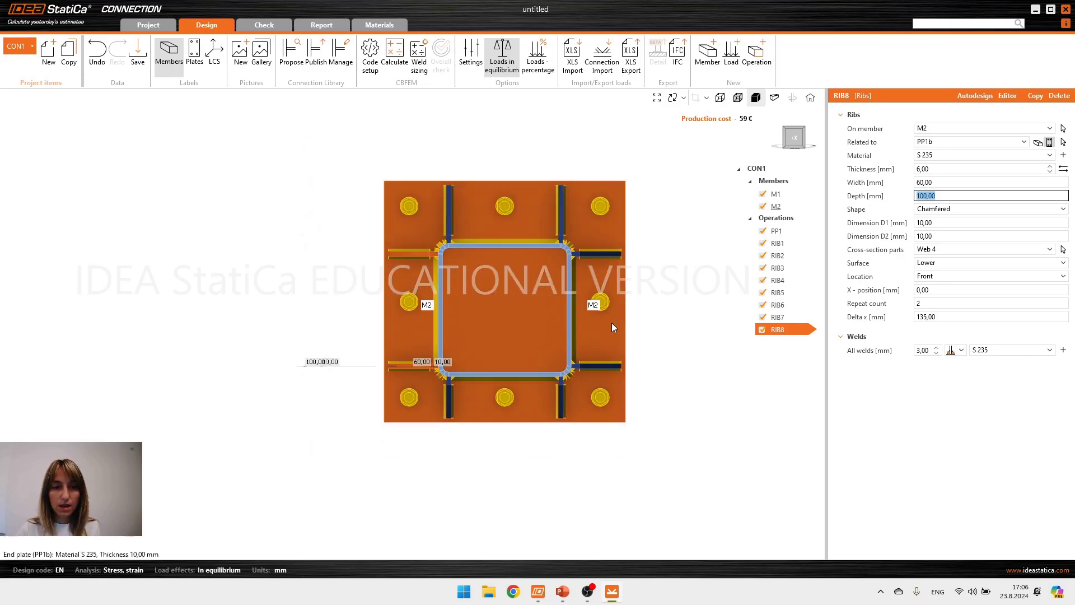
click(739, 99)
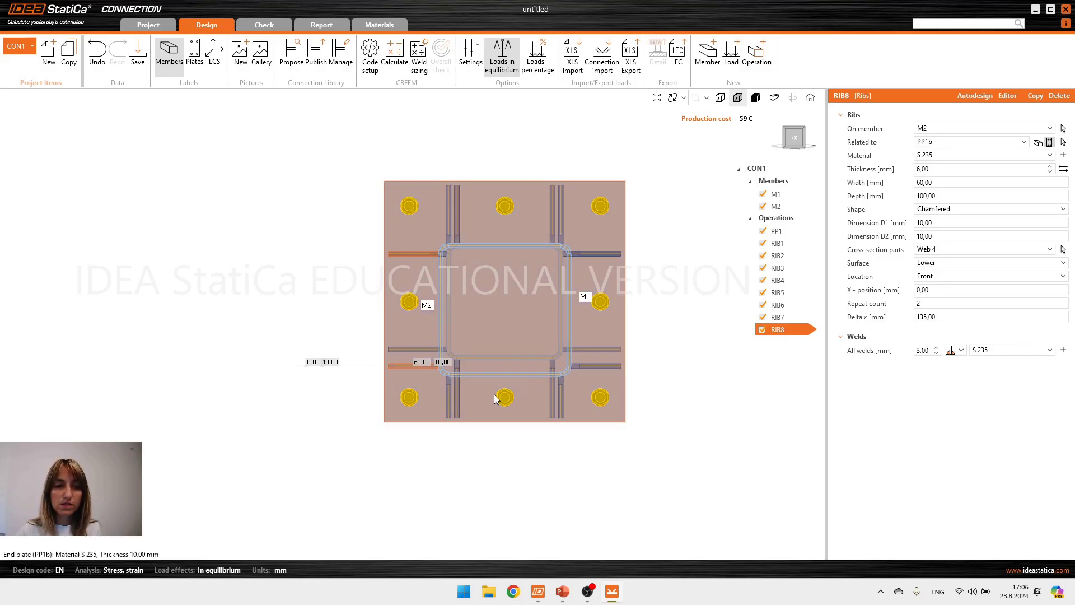
middle_drag(486, 399, 494, 397)
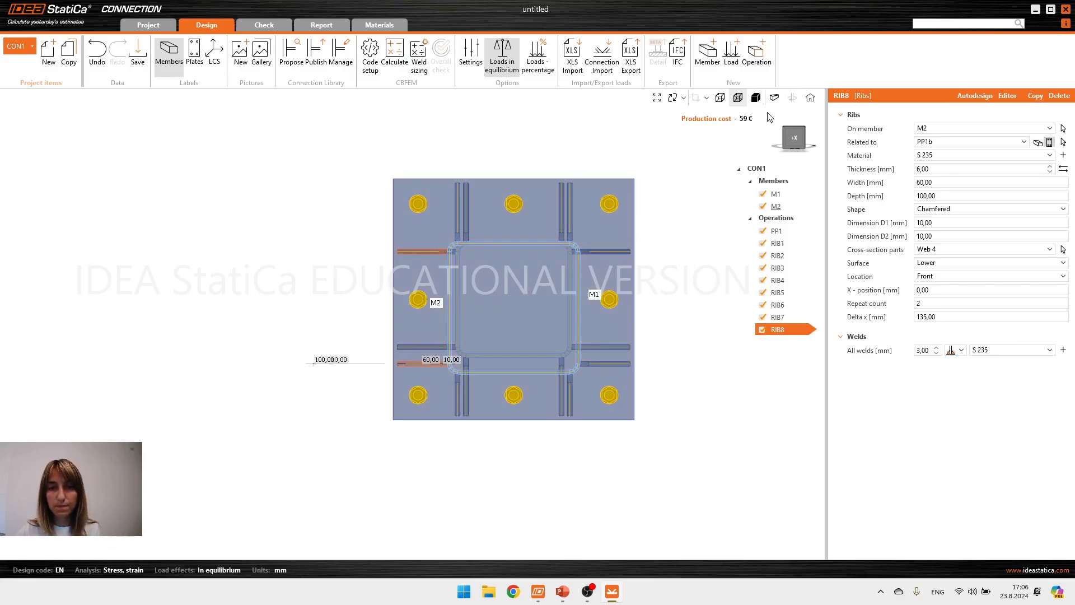
click(756, 97)
scroll(625, 298, down, 2)
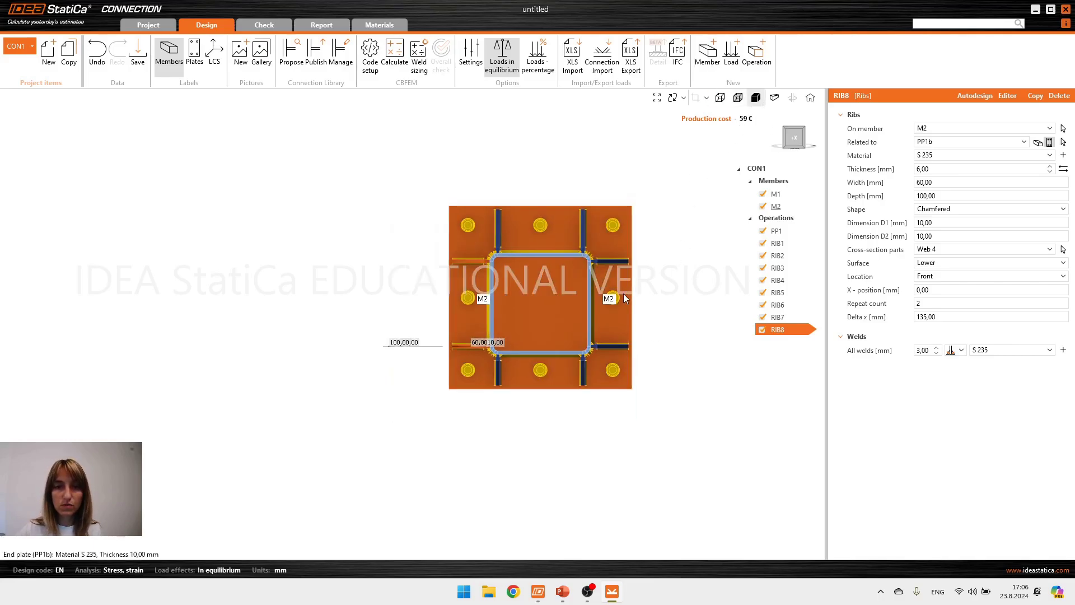
right_drag(574, 300, 452, 329)
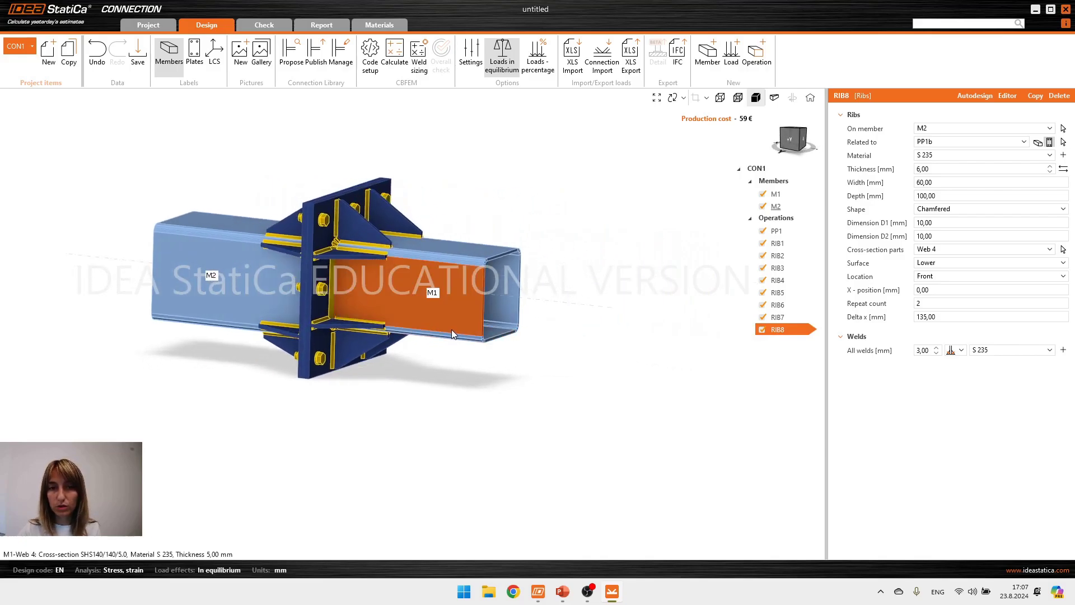
Add a load effect with an axial force N of 100 kN at the end of member M1.
click(731, 58)
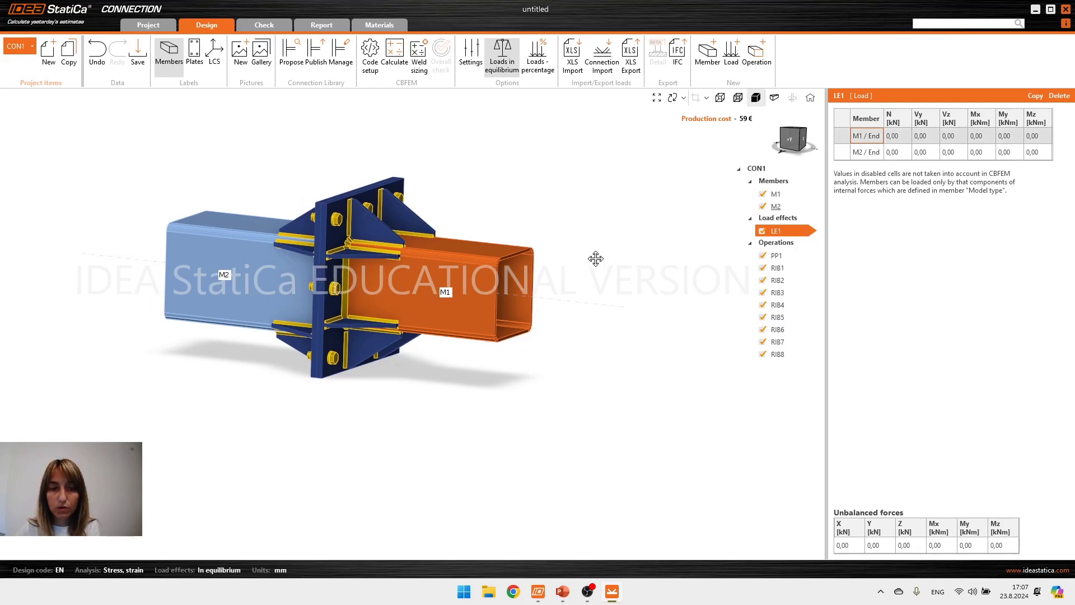
click(898, 135)
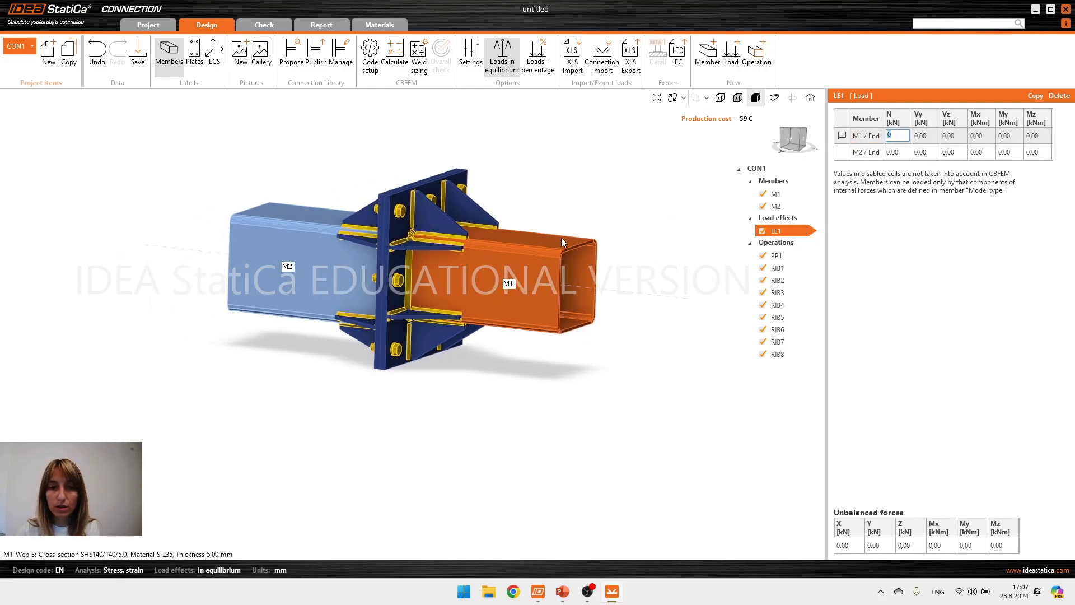
text(100)
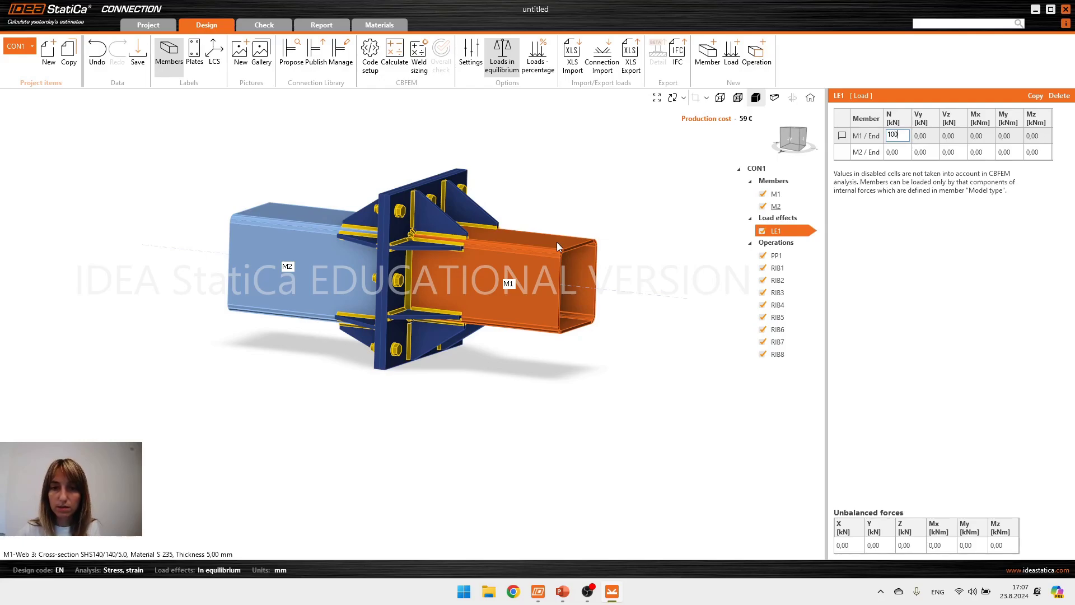
key(Tab)
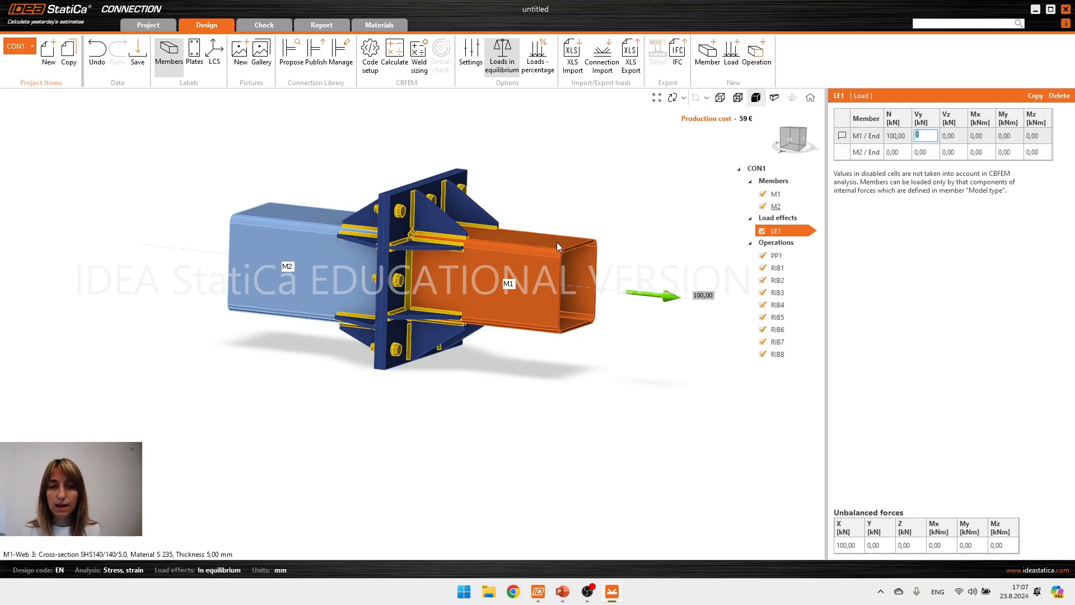
middle_drag(421, 316, 393, 324)
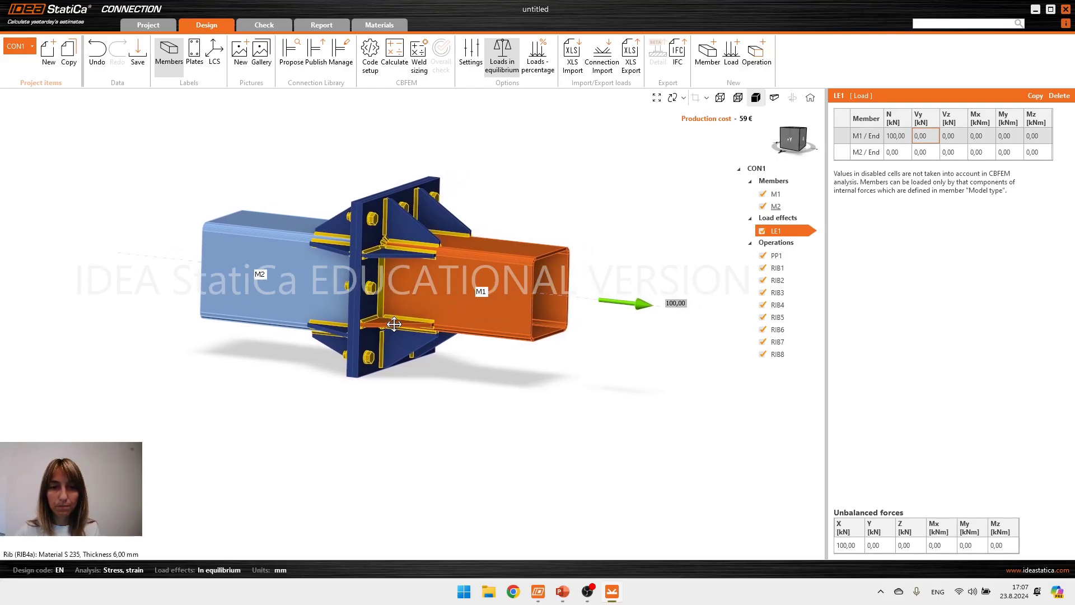
middle_drag(545, 255, 557, 253)
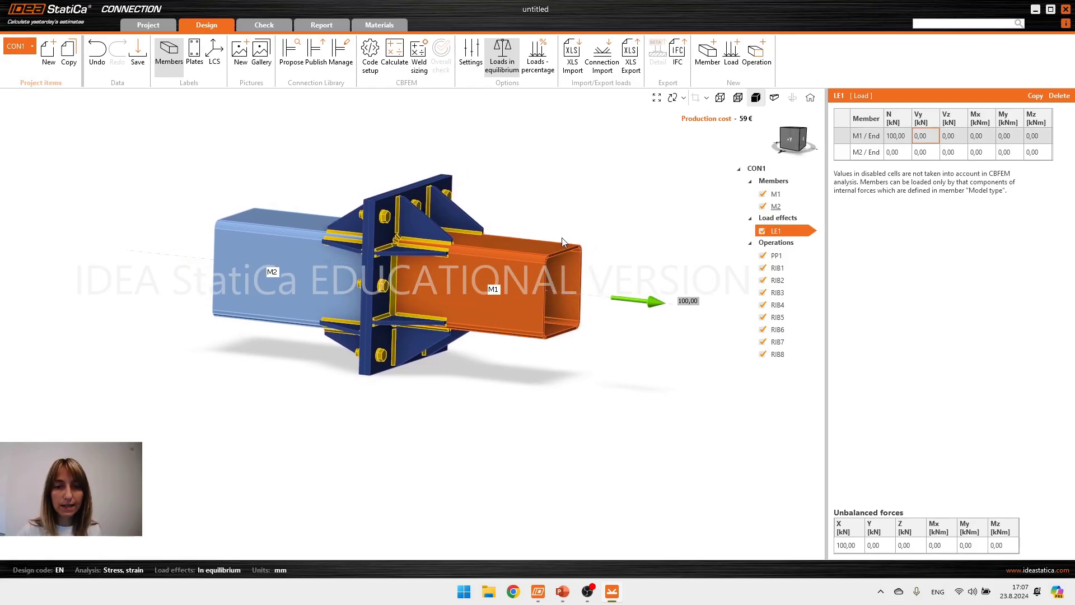
Set the analysis type of CON1 to Joint design resistance and run the calculation.
click(761, 169)
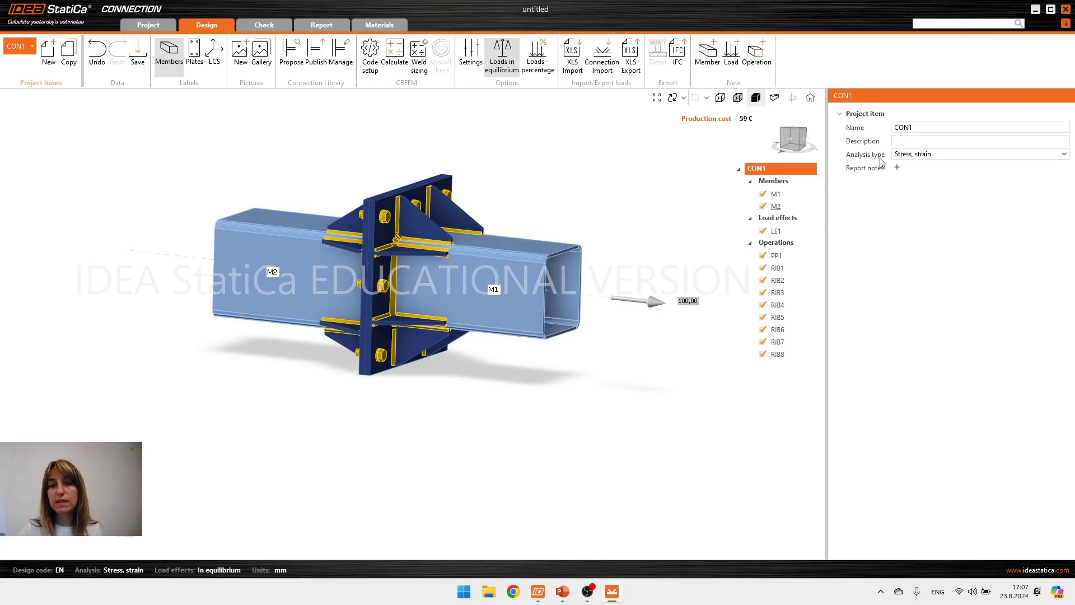
click(903, 156)
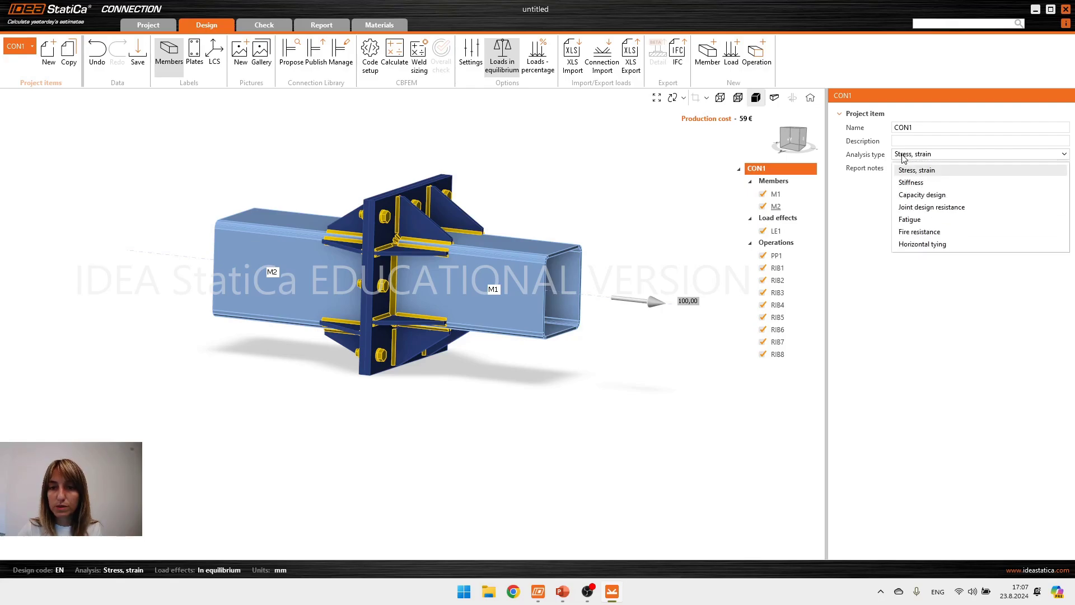
click(942, 207)
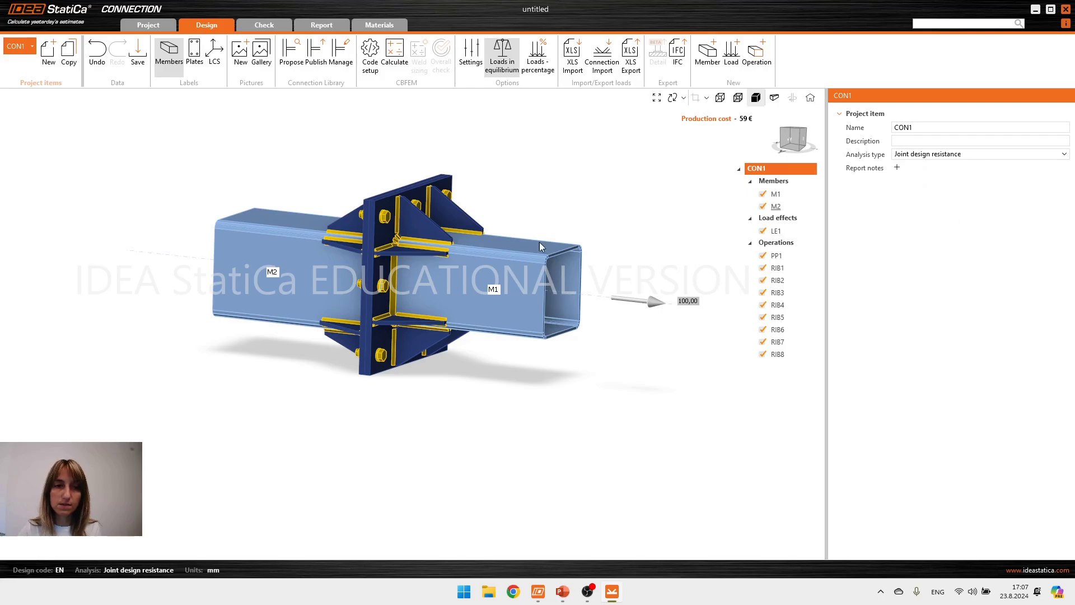
click(392, 54)
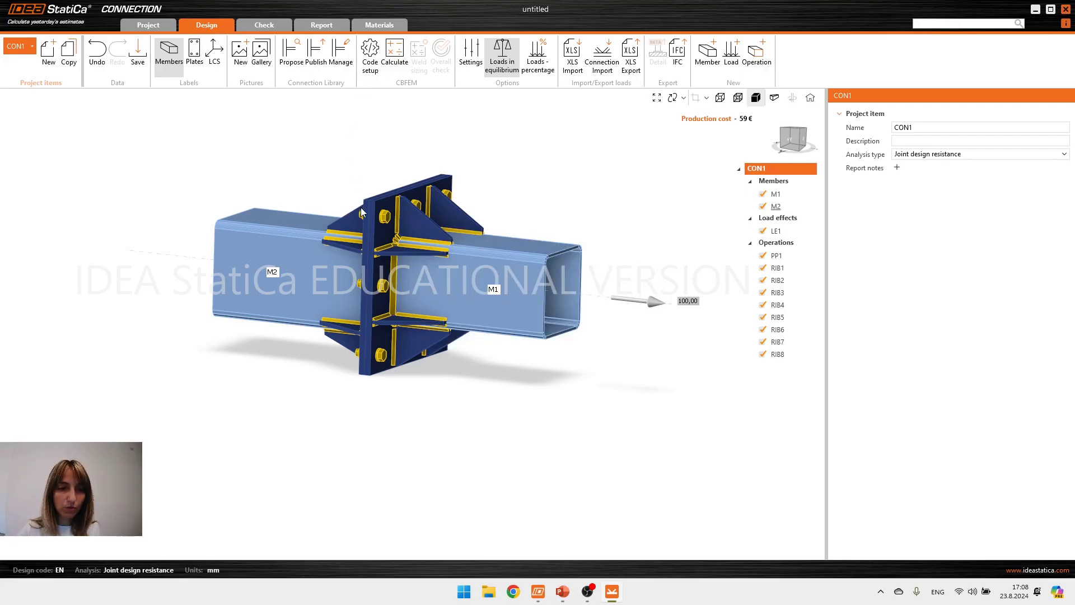
Review the overall check of plates, bolts and welds, and open the detailed joint design resistance results for LE1.
right_drag(323, 228, 349, 239)
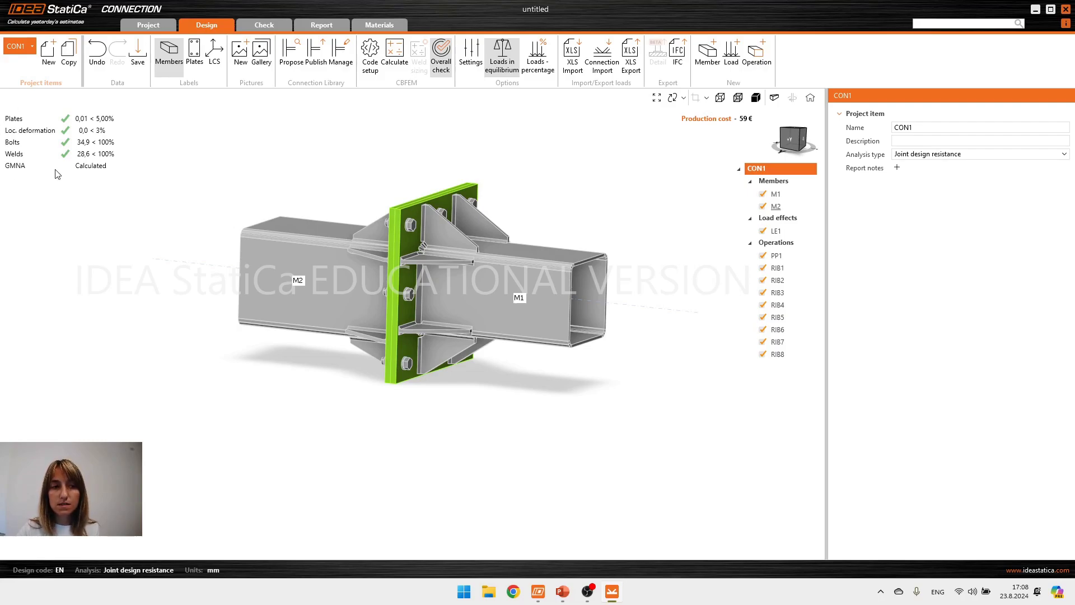
middle_drag(106, 174, 112, 181)
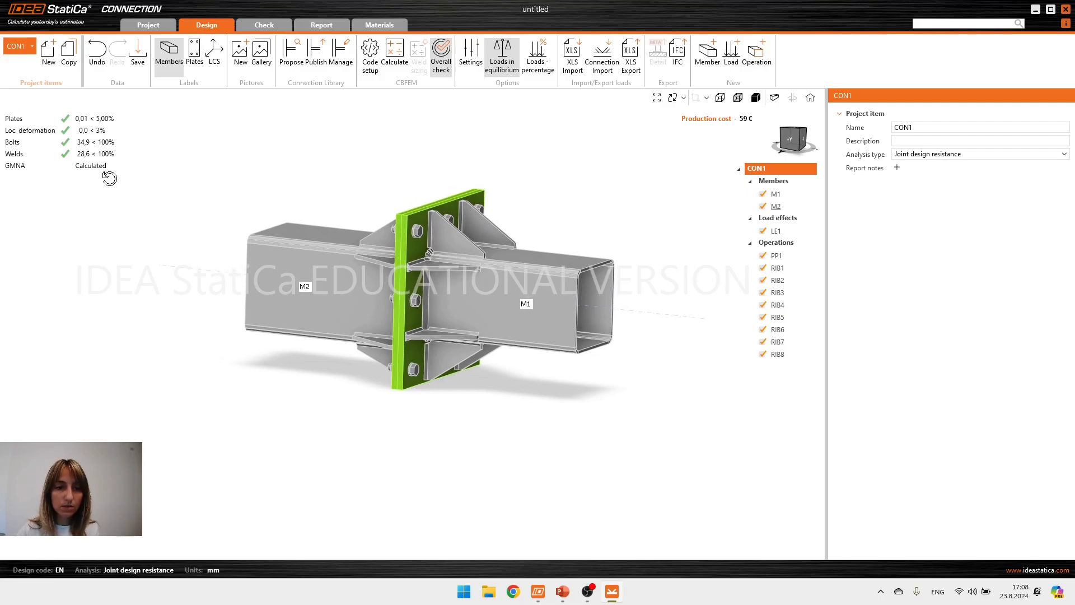
right_drag(108, 175, 96, 180)
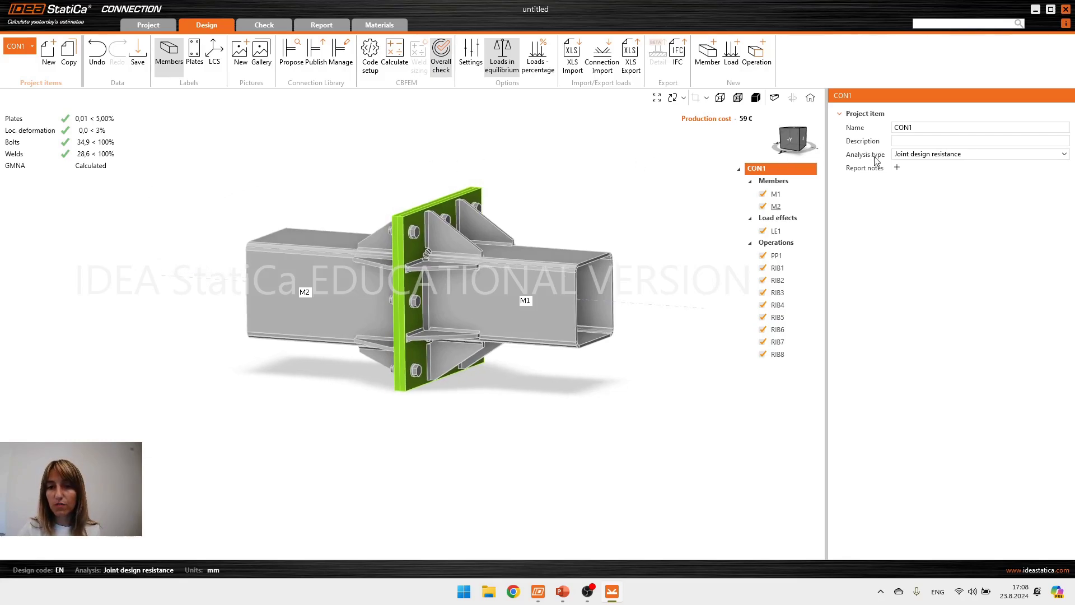
middle_drag(401, 194, 372, 173)
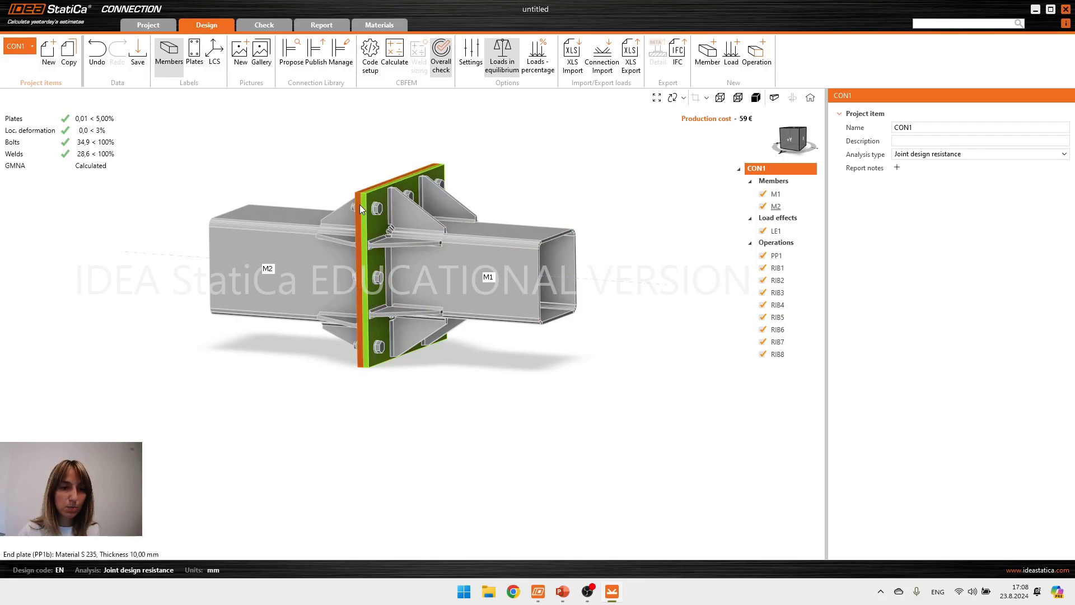
right_drag(389, 225, 393, 236)
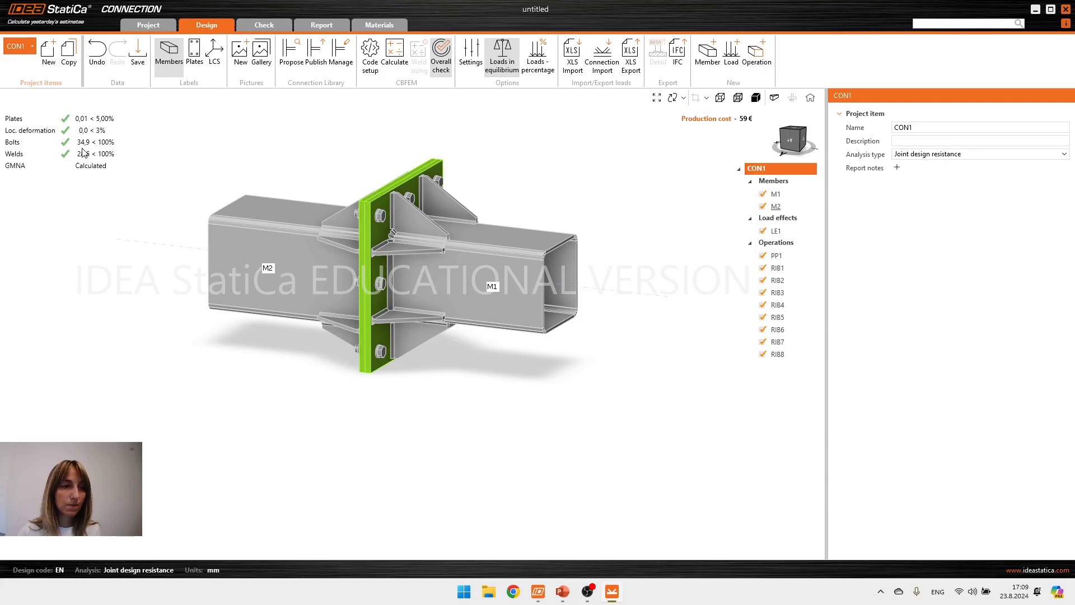
click(264, 26)
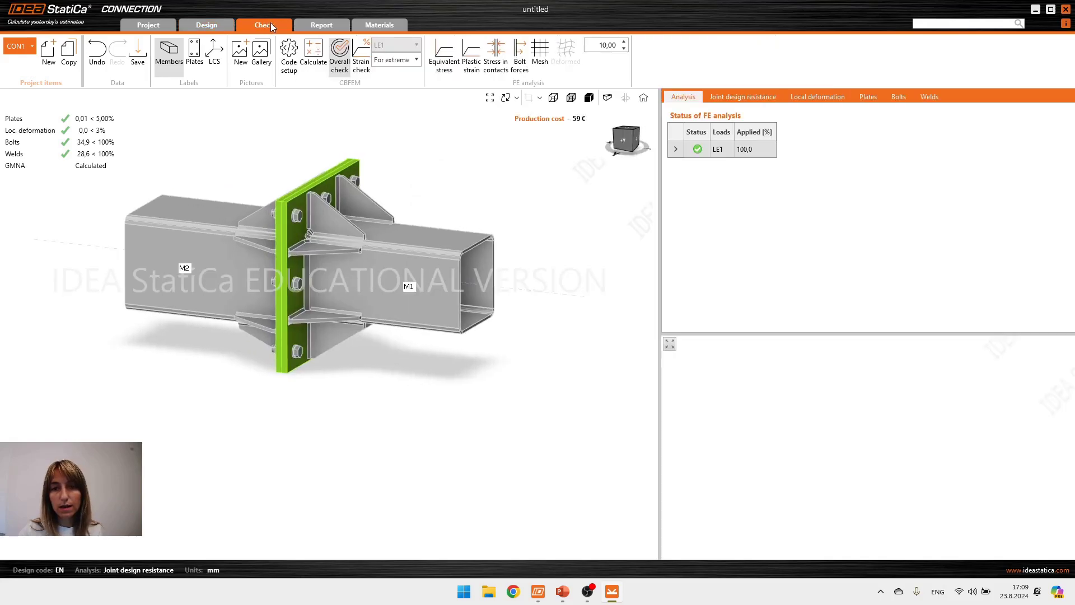
click(737, 99)
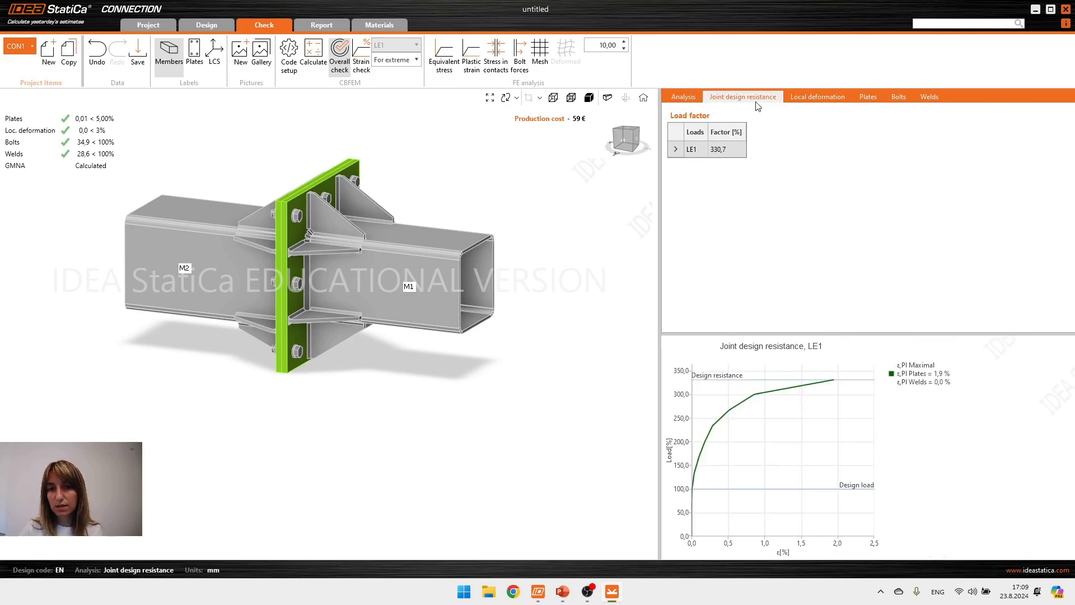